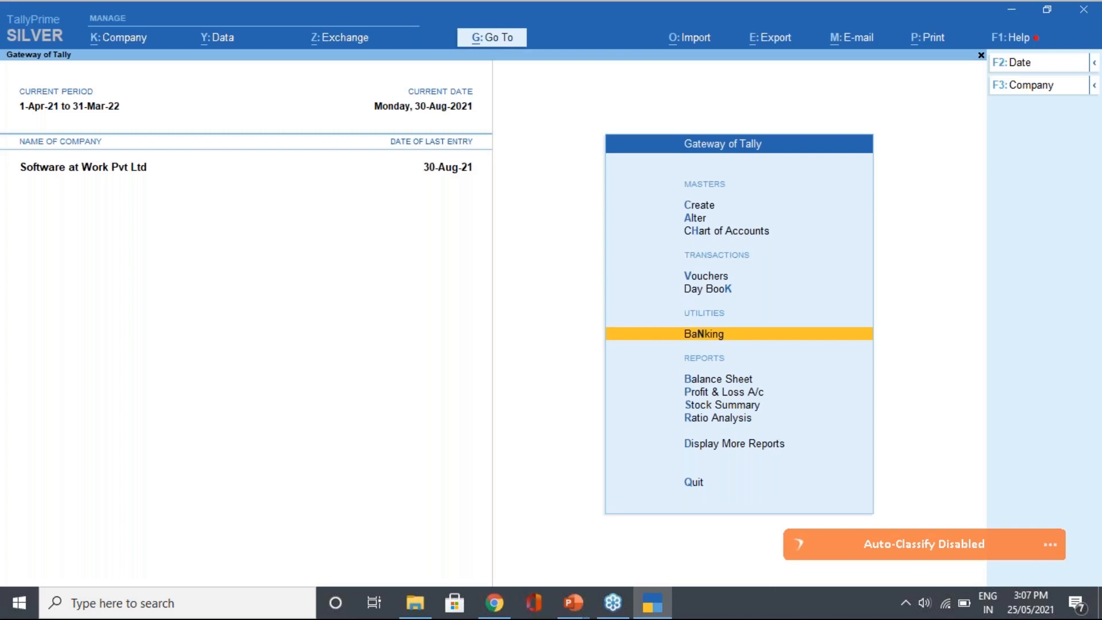
# Start a new ledger from Create, then quit it without saving
pyautogui.press('Up')
pyautogui.press('Up')
pyautogui.press('Up')
pyautogui.press('Up')
pyautogui.press('Up')
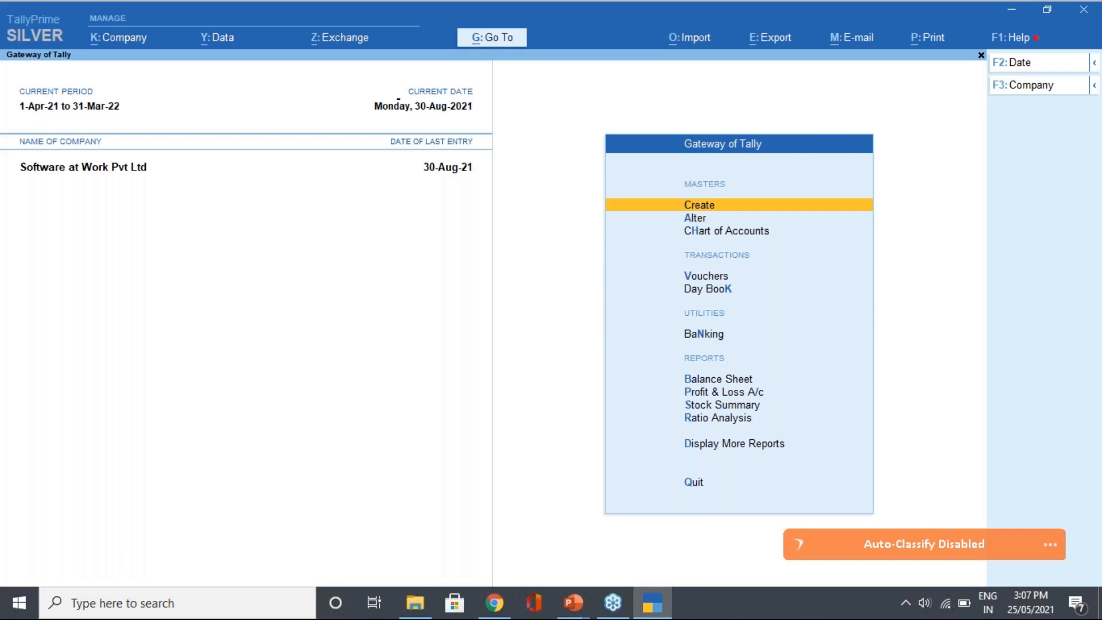
pyautogui.press('Return')
pyautogui.press('Down')
pyautogui.press('Return')
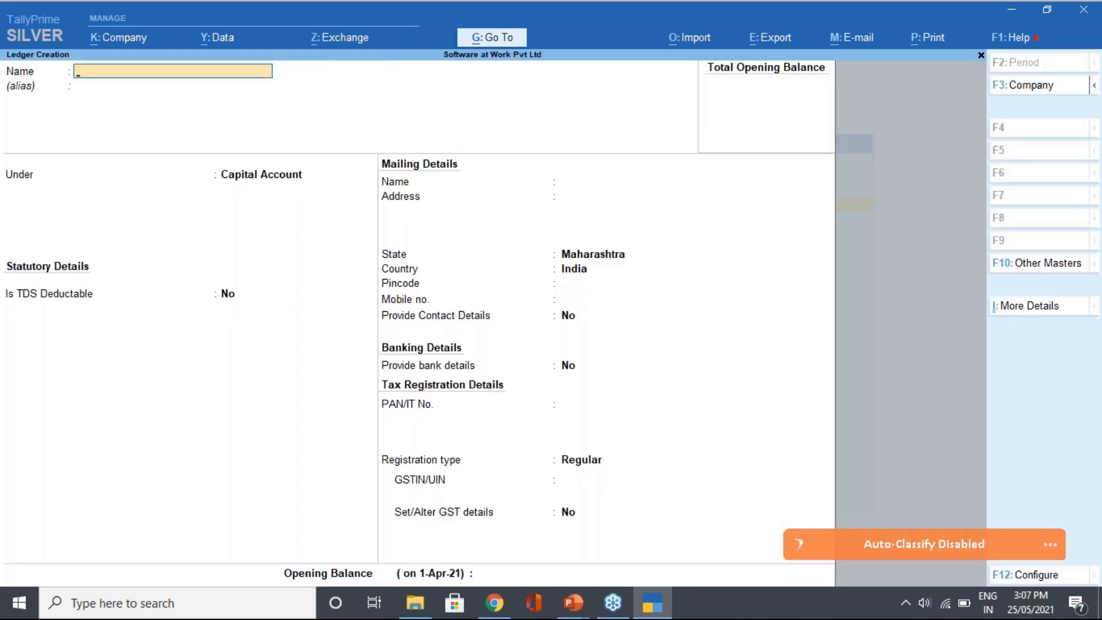
pyautogui.press('Escape')
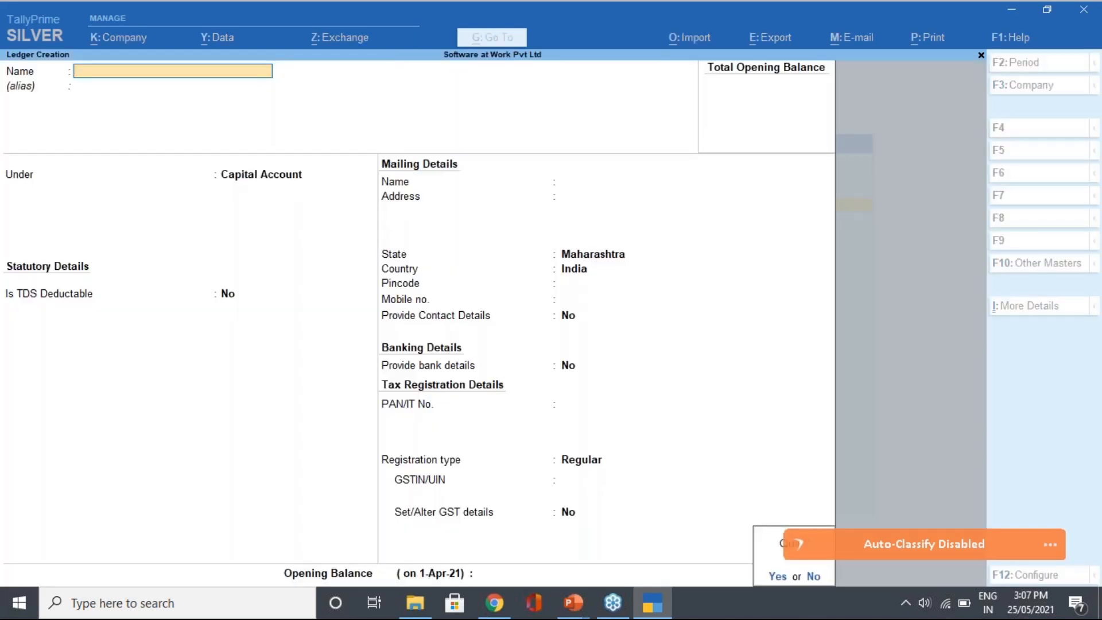
pyautogui.press('y')
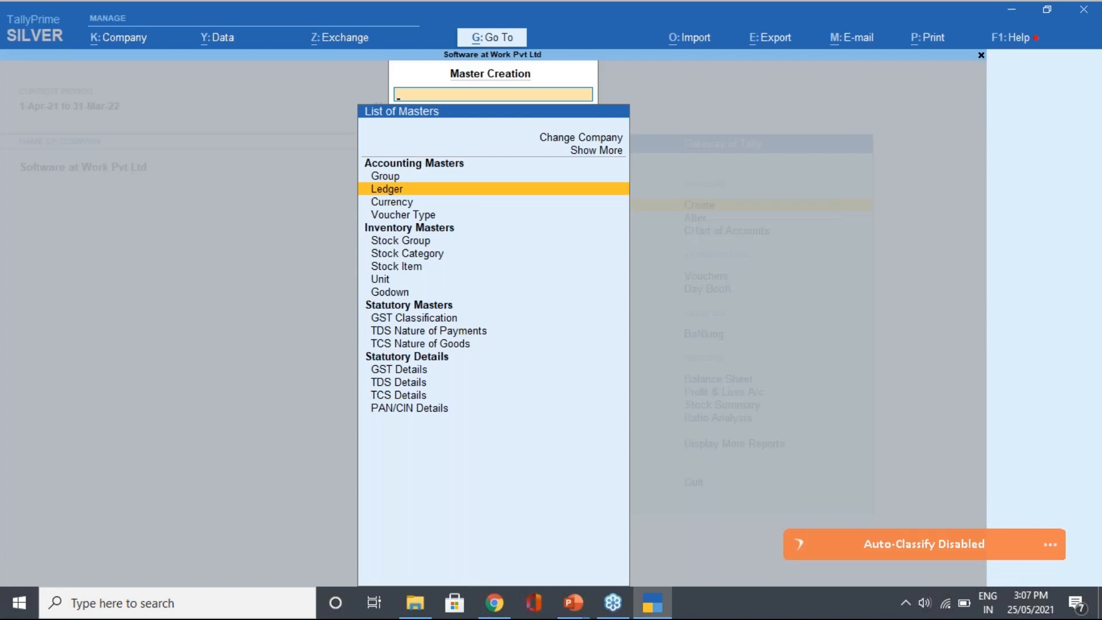
pyautogui.press('Escape')
# Open the HDFC BANK ledger from Alter > Ledger
pyautogui.press('Down')
pyautogui.press('Return')
pyautogui.press('Return')
pyautogui.write('Hd')
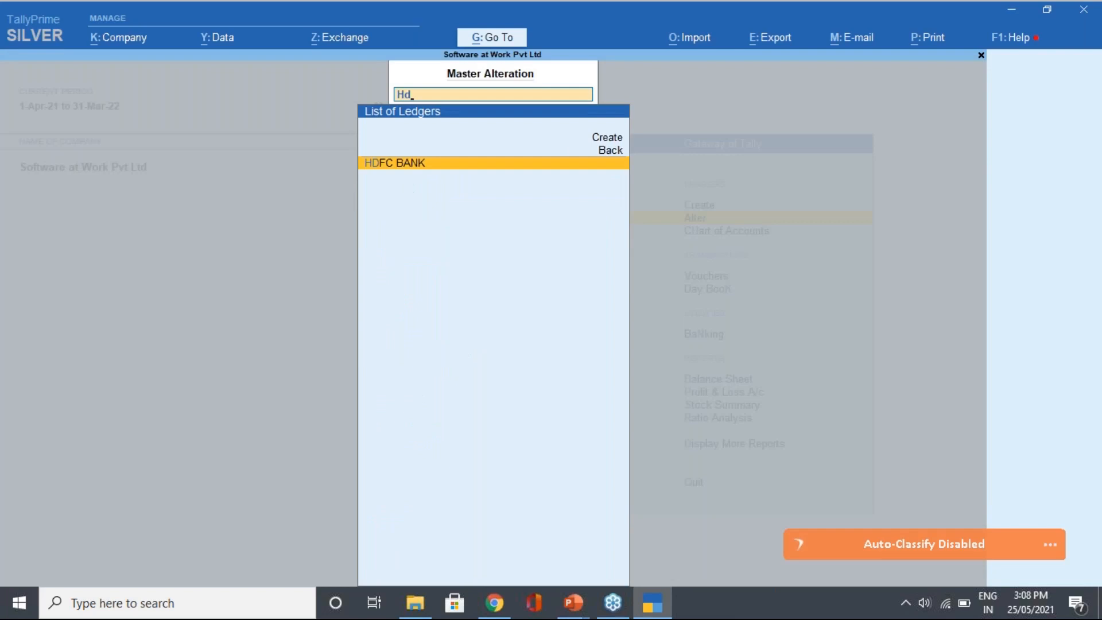
pyautogui.press('Return')
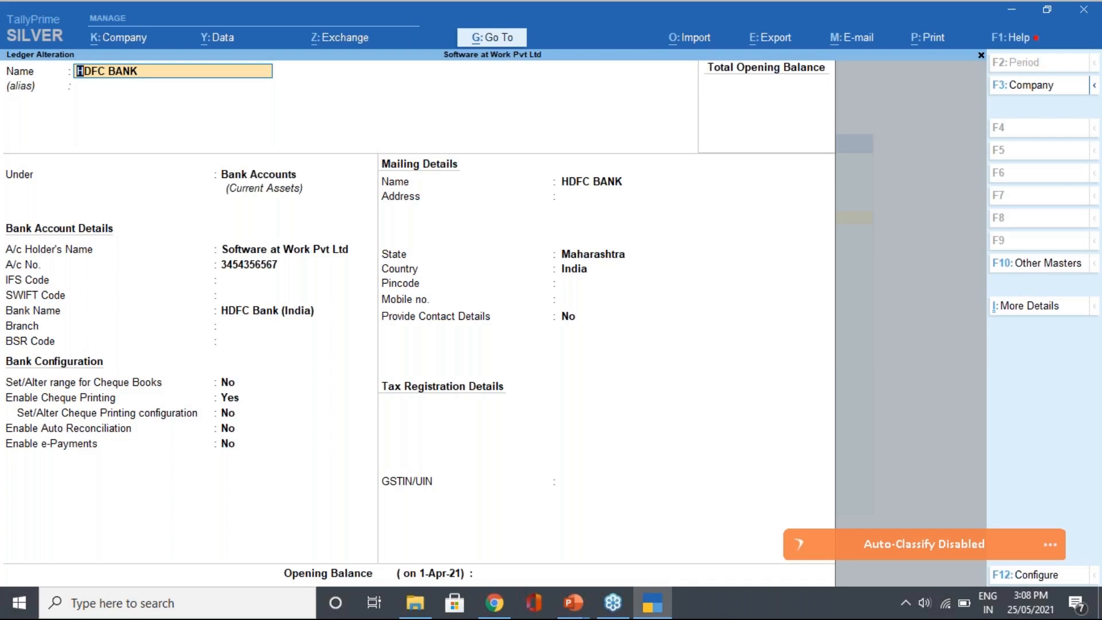
pyautogui.press('Return')
pyautogui.press('Return')
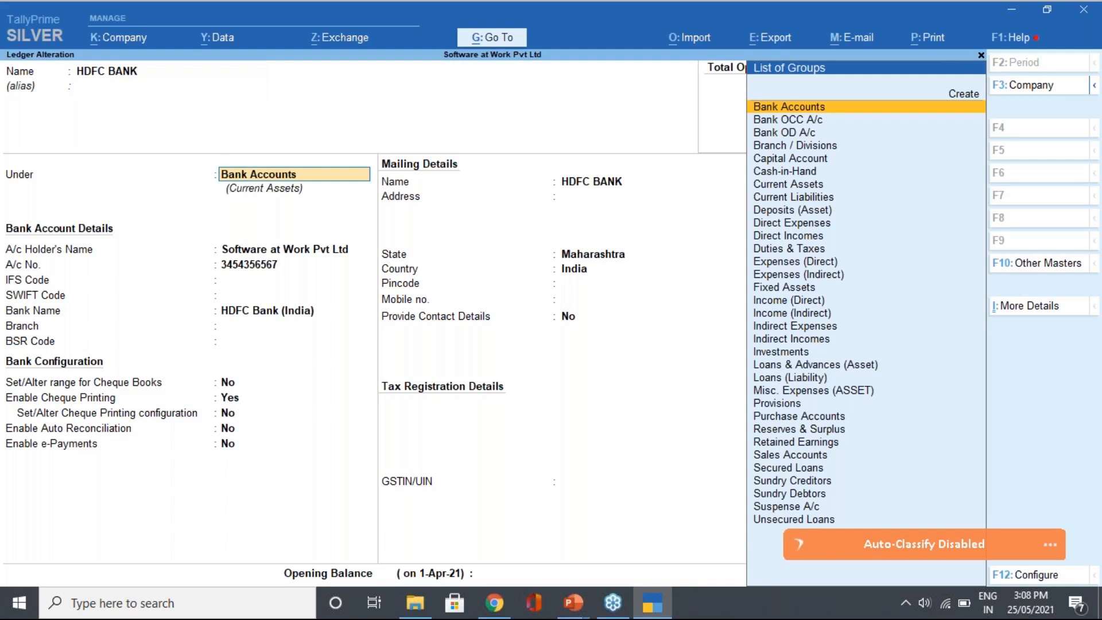
pyautogui.press('Down')
pyautogui.press('Down')
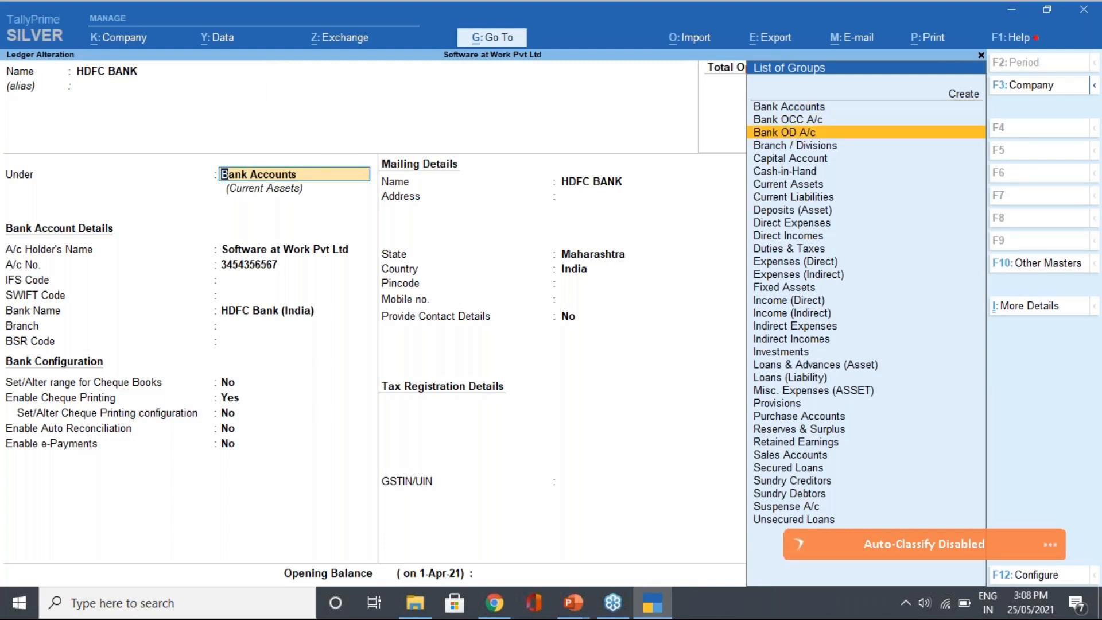
pyautogui.press('Up')
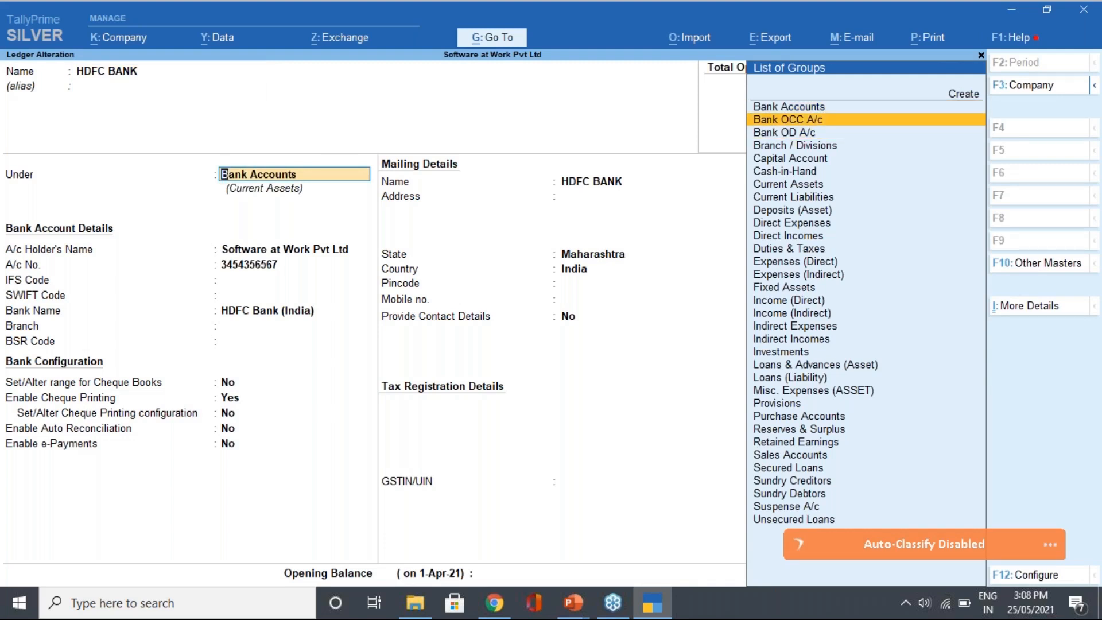
pyautogui.press('Up')
pyautogui.press('Down')
pyautogui.press('Down')
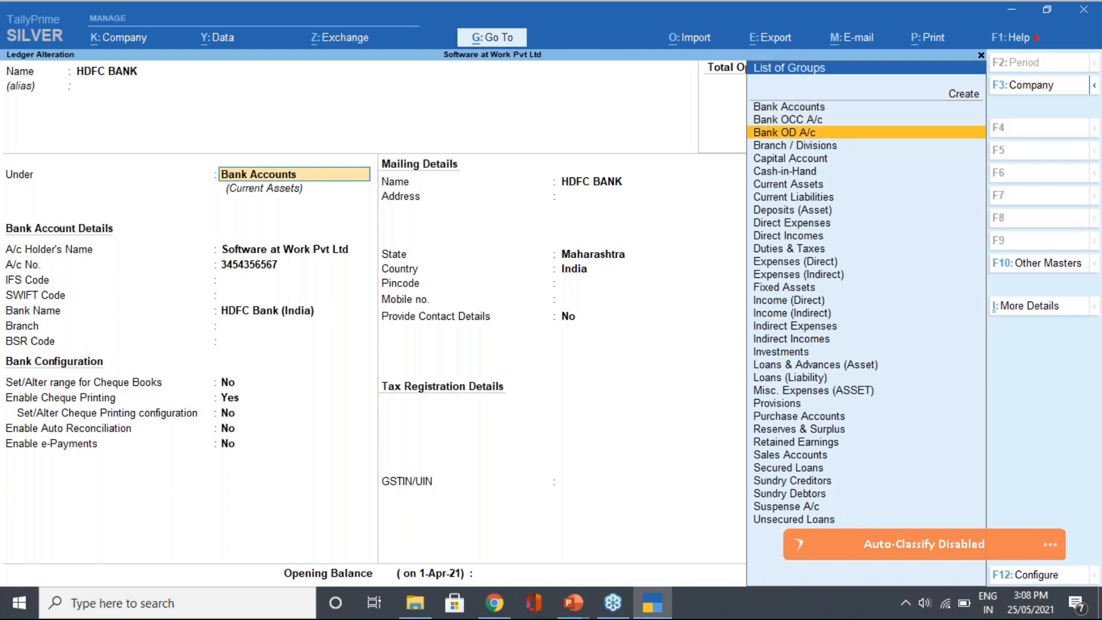
pyautogui.press('Up')
pyautogui.press('Up')
pyautogui.press('Down')
pyautogui.press('Down')
pyautogui.press('Return')
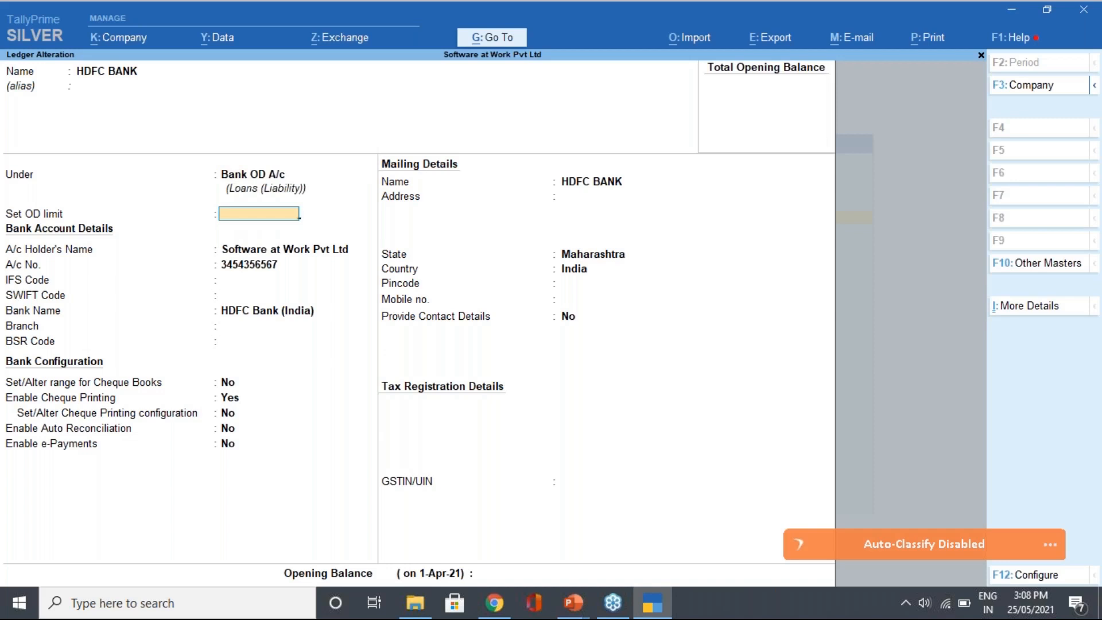
pyautogui.press('BackSpace')
pyautogui.press('Up')
pyautogui.press('Down')
pyautogui.press('Return')
pyautogui.press('BackSpace')
pyautogui.press('Up')
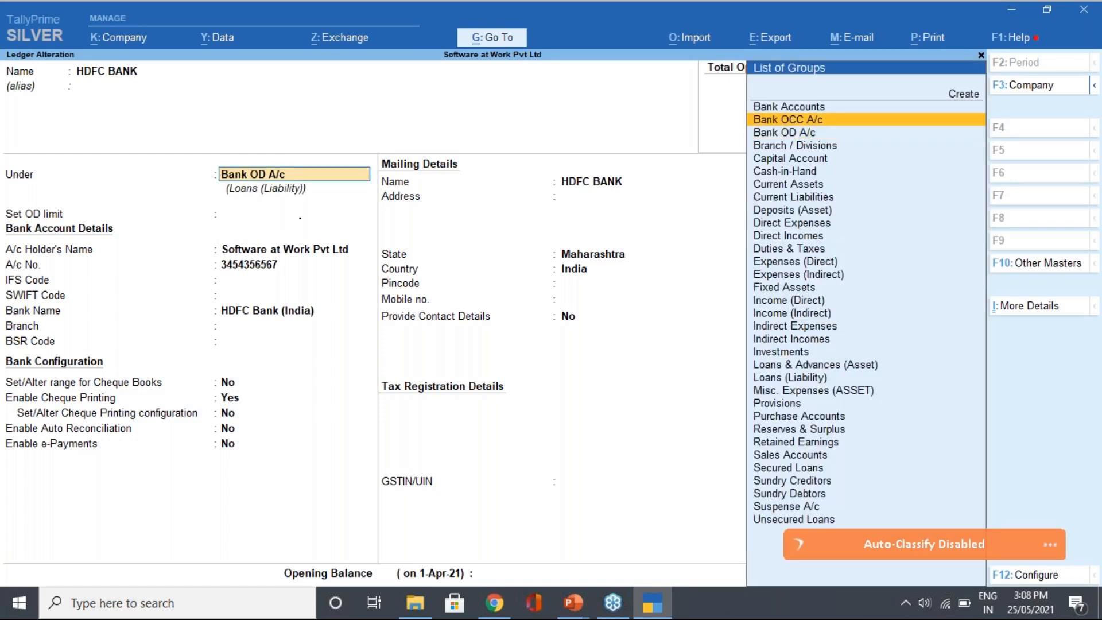
pyautogui.press('Down')
pyautogui.press('Return')
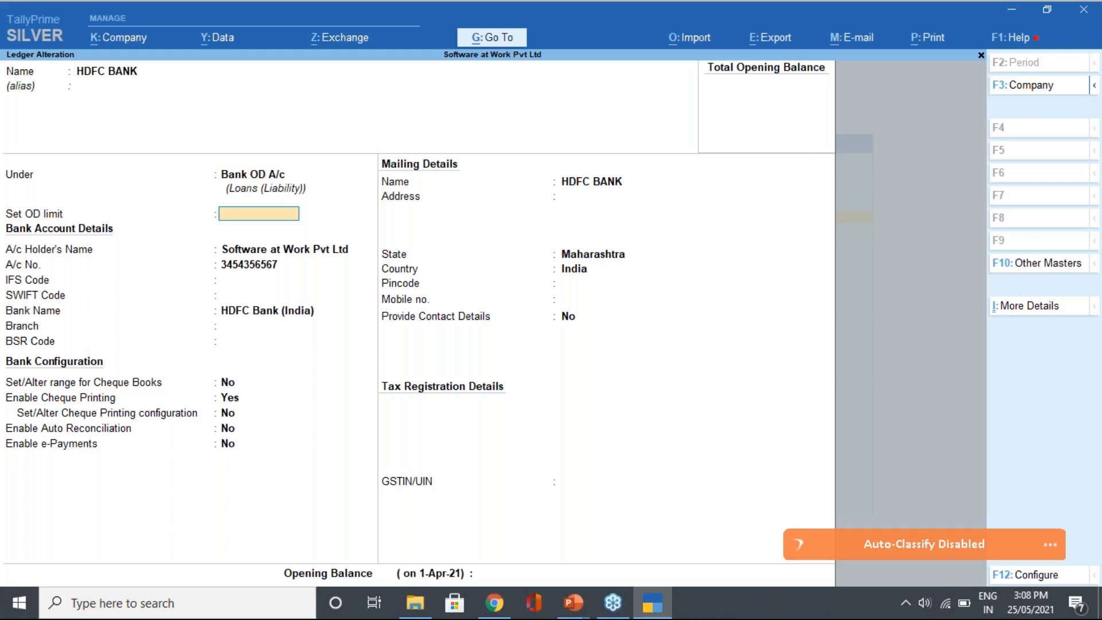
pyautogui.press('BackSpace')
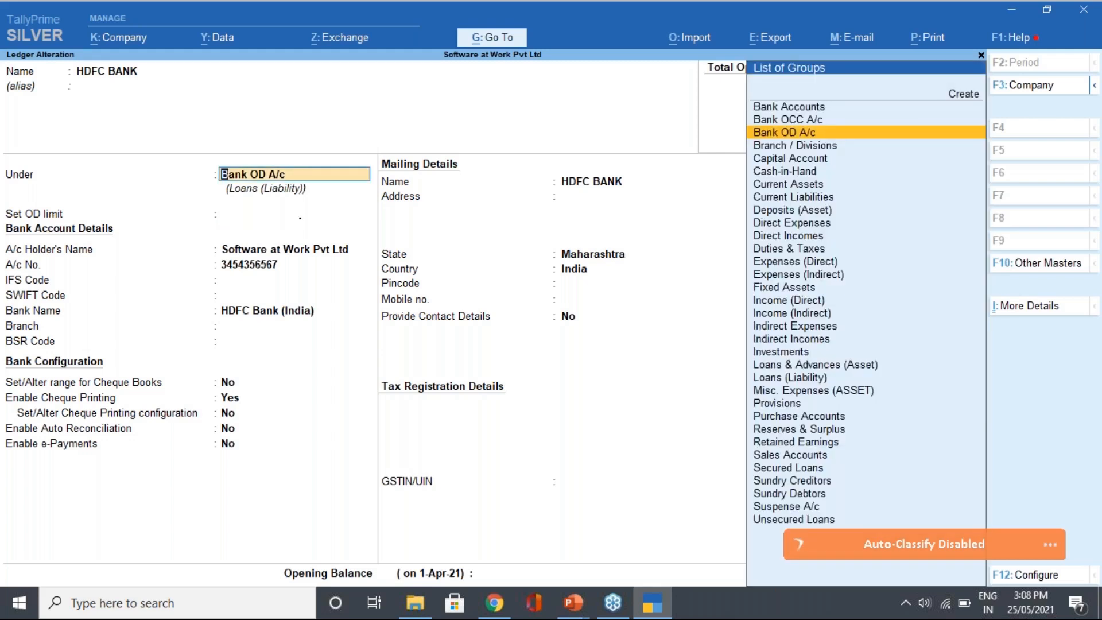
pyautogui.press('Up')
pyautogui.press('Up')
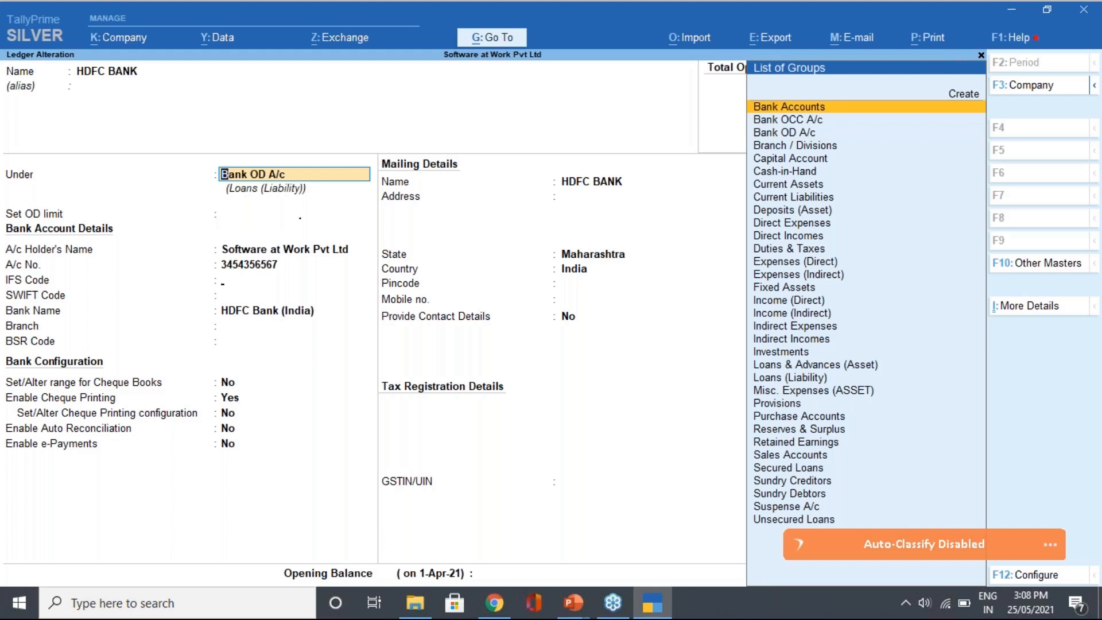
pyautogui.press('Return')
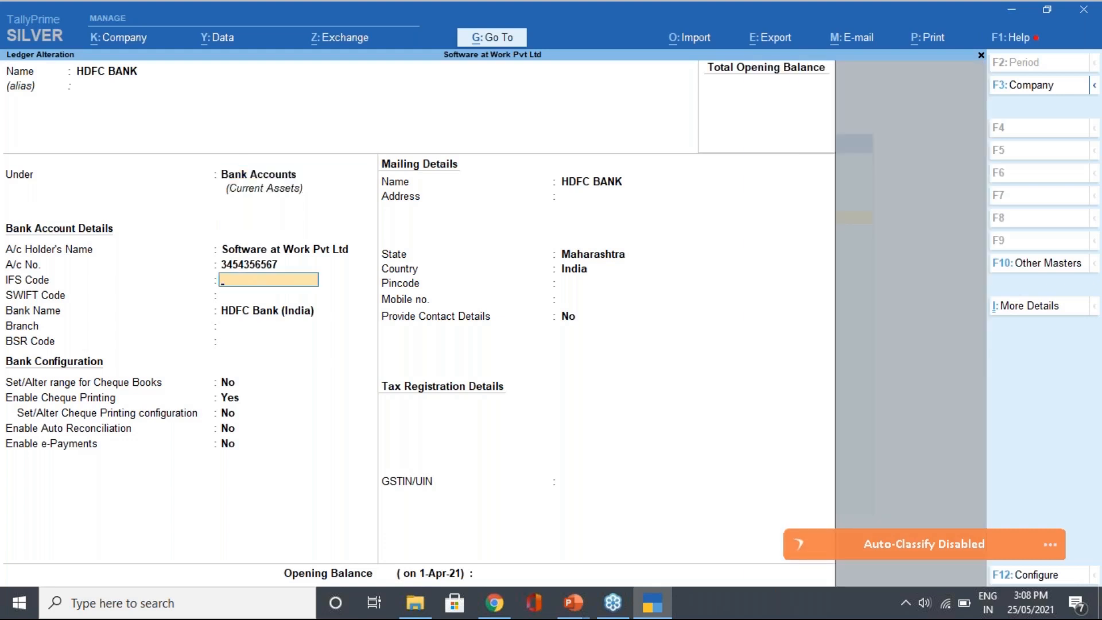
pyautogui.press('Up')
pyautogui.press('Up')
pyautogui.press('Up')
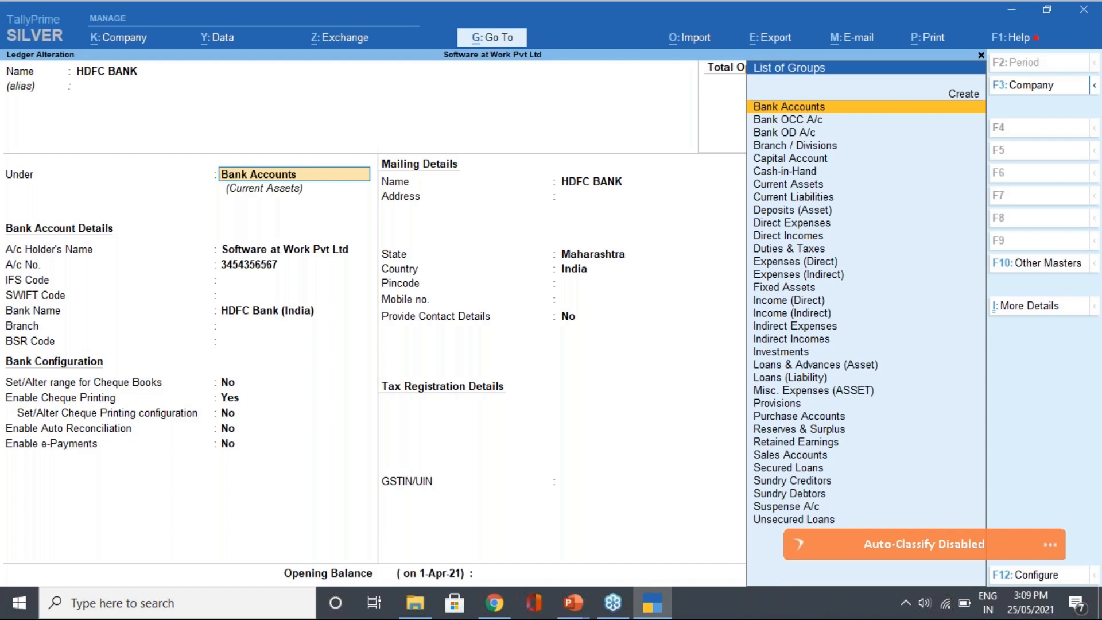
pyautogui.press('Down')
pyautogui.press('Down')
pyautogui.press('Up')
pyautogui.press('Down')
pyautogui.press('Up')
pyautogui.press('Up')
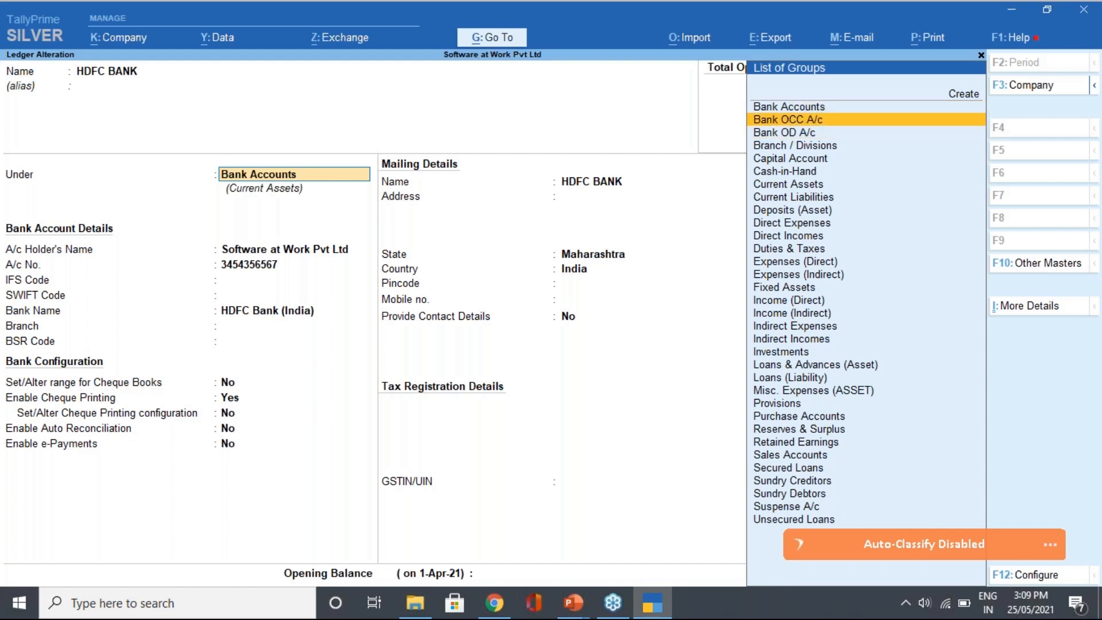
pyautogui.press('Down')
pyautogui.press('Down')
pyautogui.press('Up')
pyautogui.press('Up')
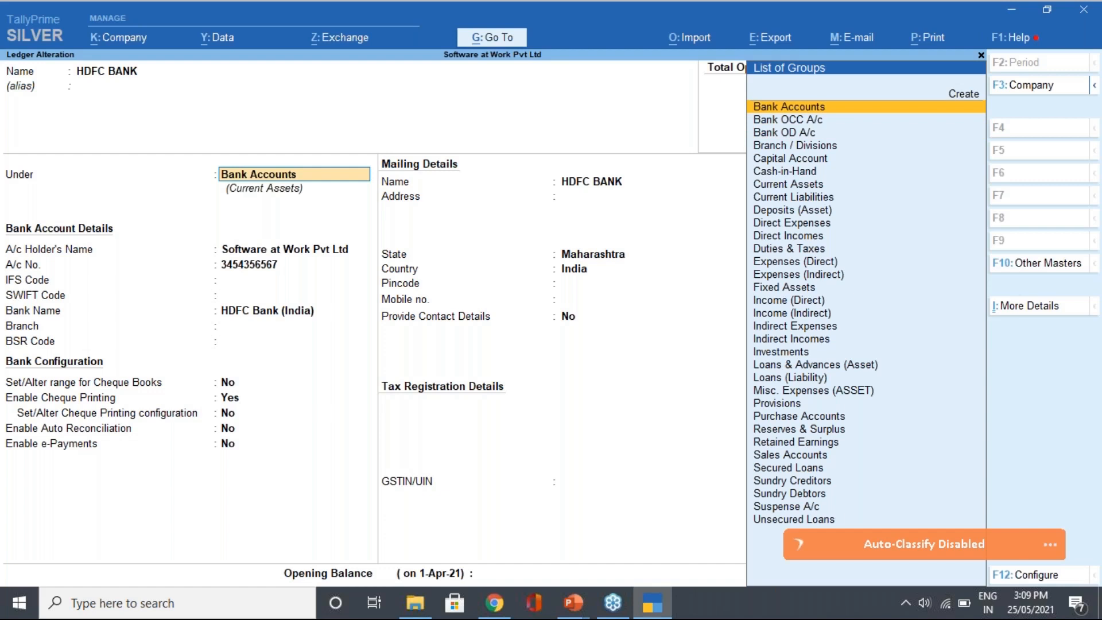
pyautogui.press('Down')
pyautogui.press('Down')
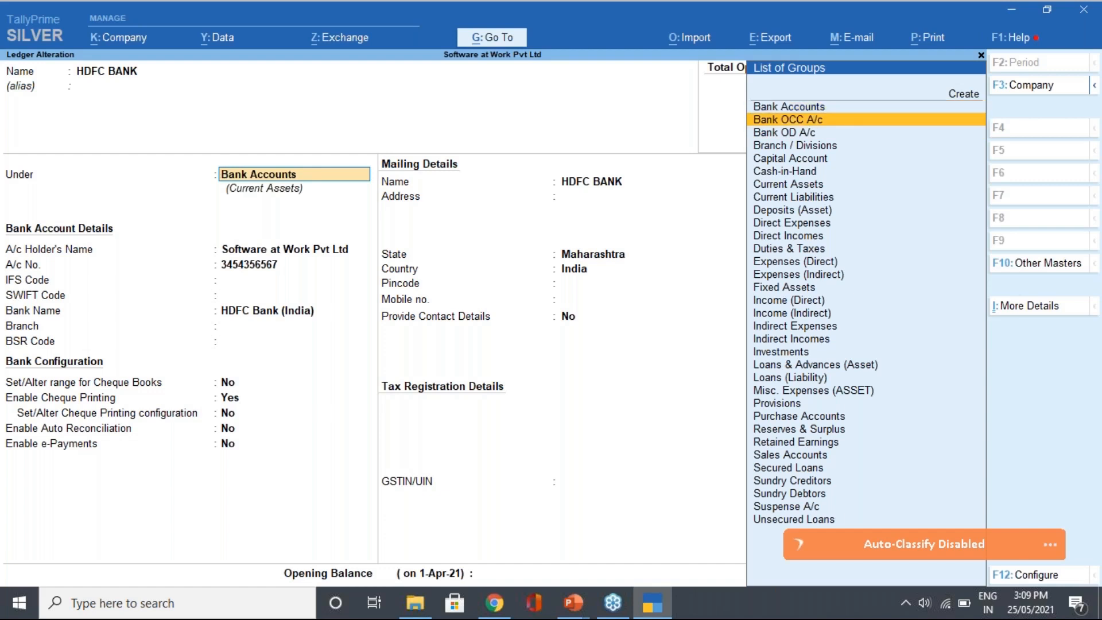
pyautogui.press('Up')
pyautogui.press('Up')
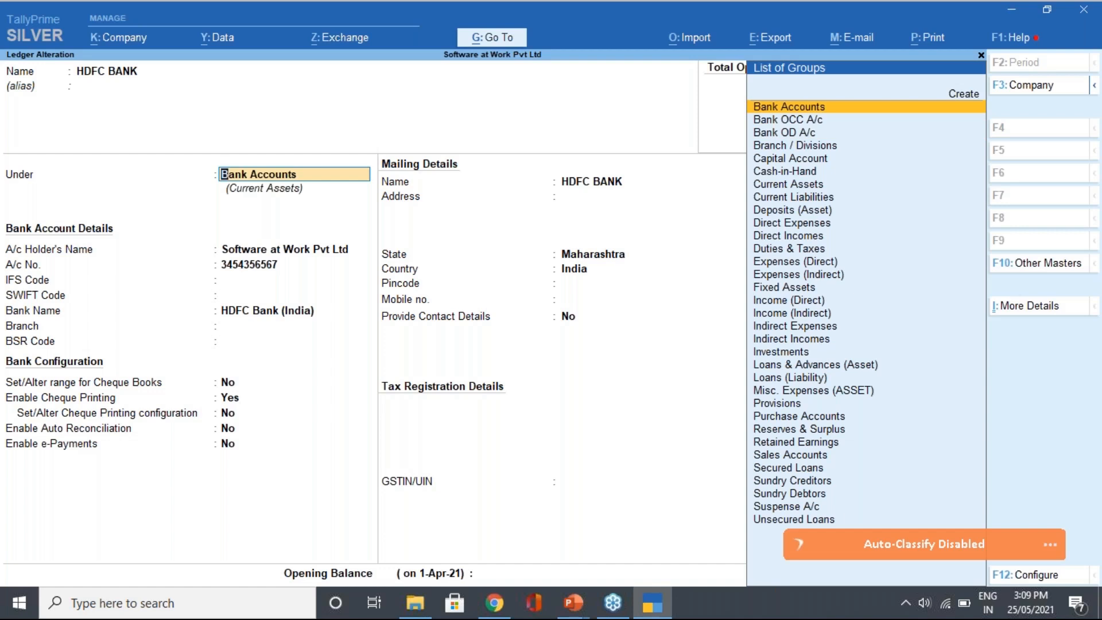
pyautogui.press('Return')
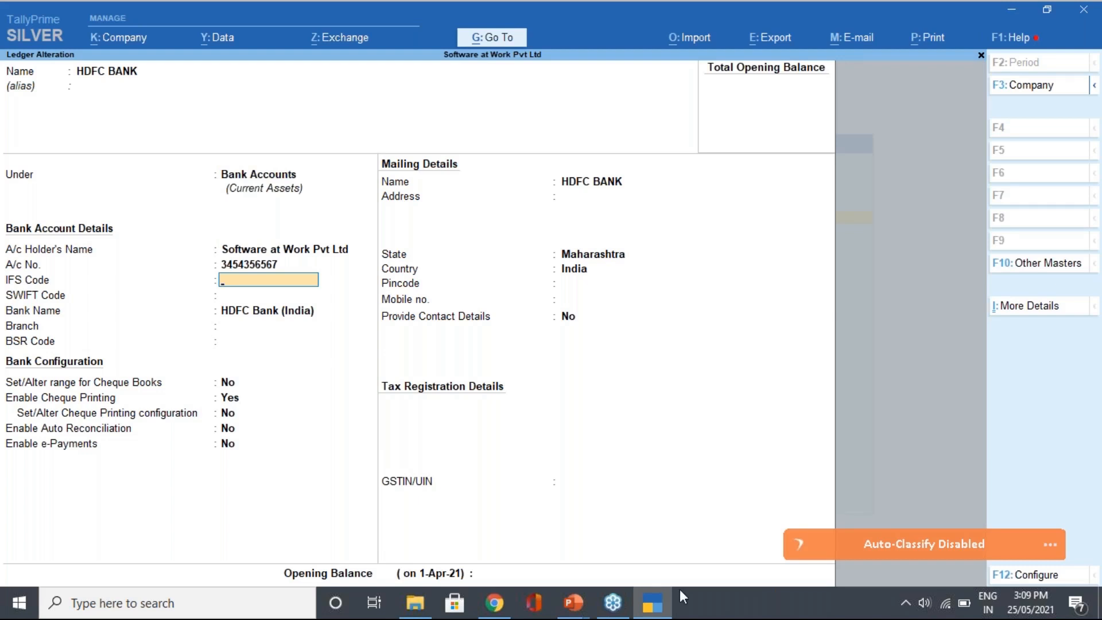
# Open the ledger Configuration screen and review its top settings
pyautogui.click(1025, 577)
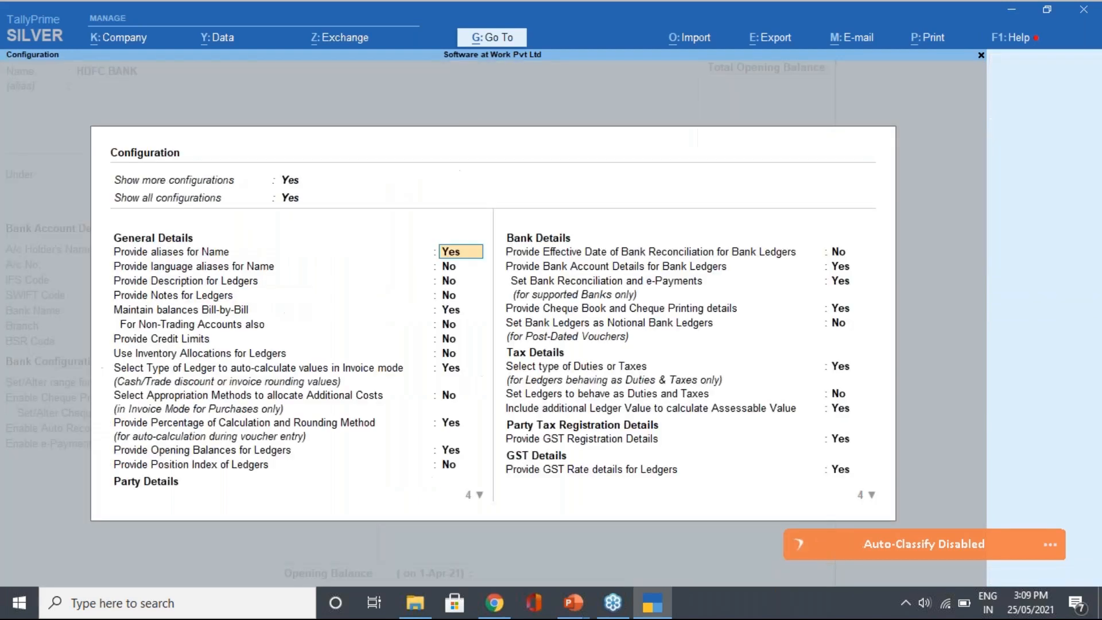
pyautogui.press('Up')
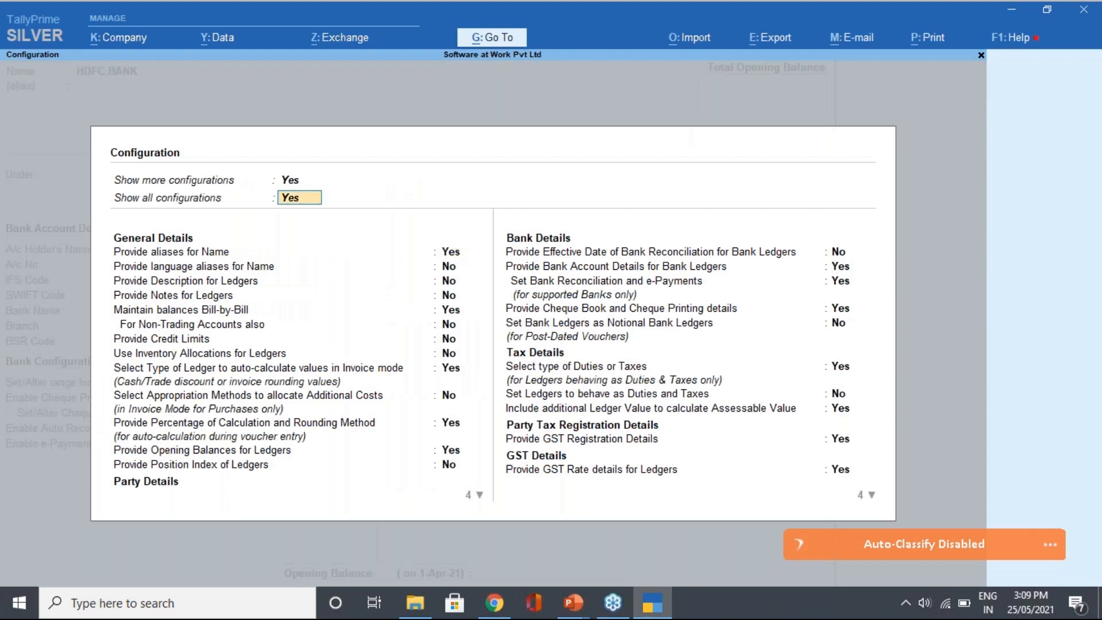
pyautogui.press('Up')
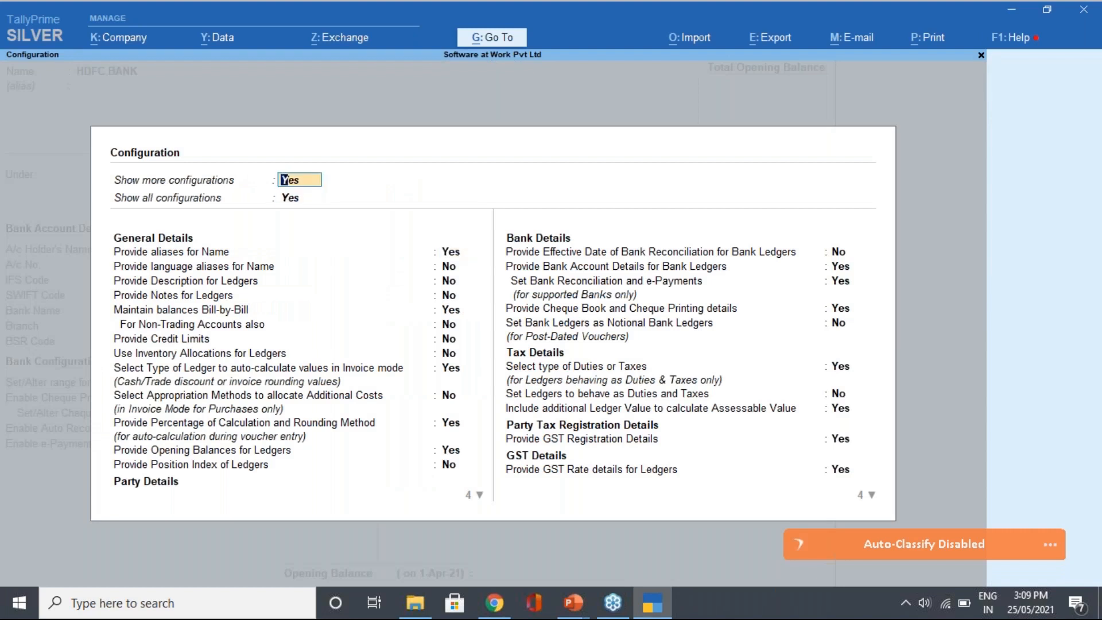
pyautogui.press('Down')
pyautogui.press('Down')
pyautogui.press('Up')
pyautogui.press('Down')
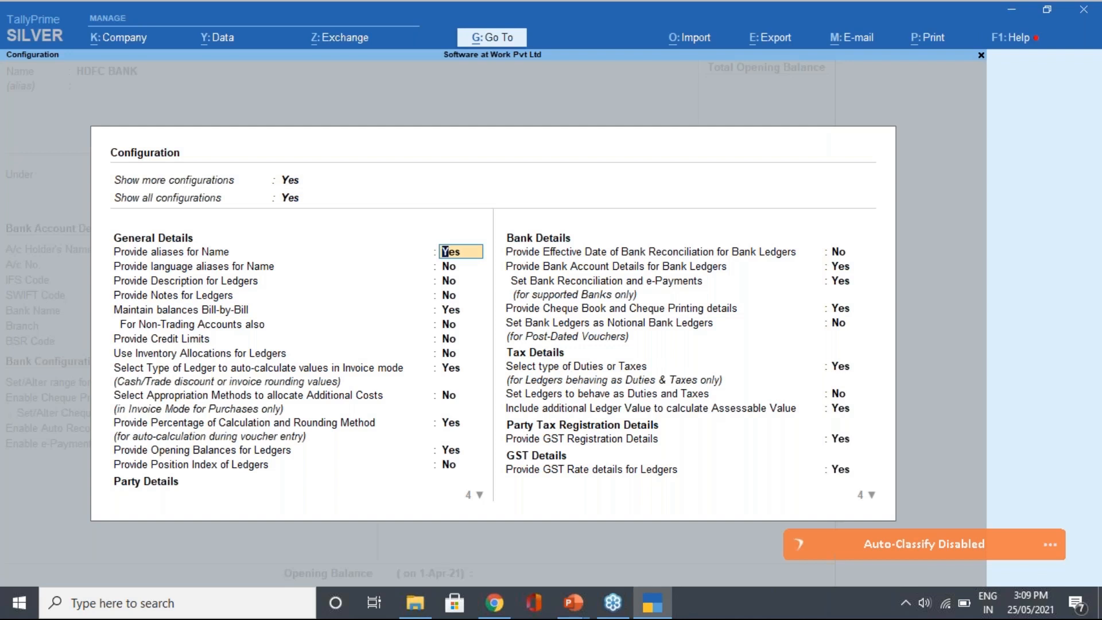
# Keep 'Provide Cheque Book and Cheque Printing details' at Yes and accept the remaining options
pyautogui.press('Return')
pyautogui.press('Return')
pyautogui.press('Return')
pyautogui.press('Return')
pyautogui.press('Return')
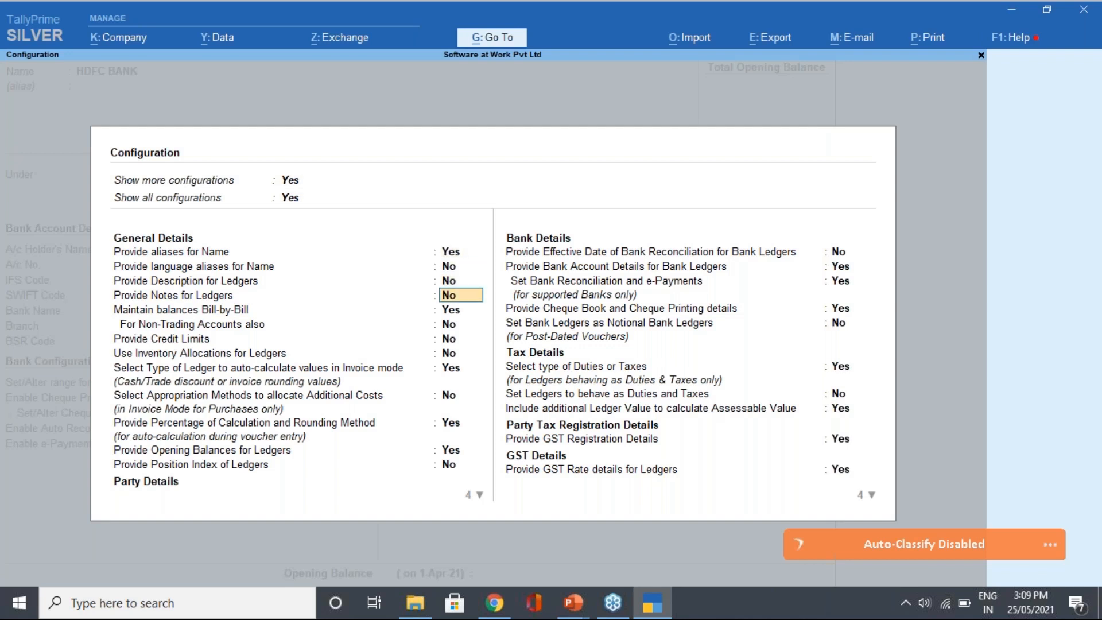
pyautogui.press('Return')
pyautogui.press('Return')
pyautogui.press('Return')
pyautogui.press('Return')
pyautogui.press('Return')
pyautogui.press('Return')
pyautogui.press('Return')
pyautogui.press('Return')
pyautogui.press('Return')
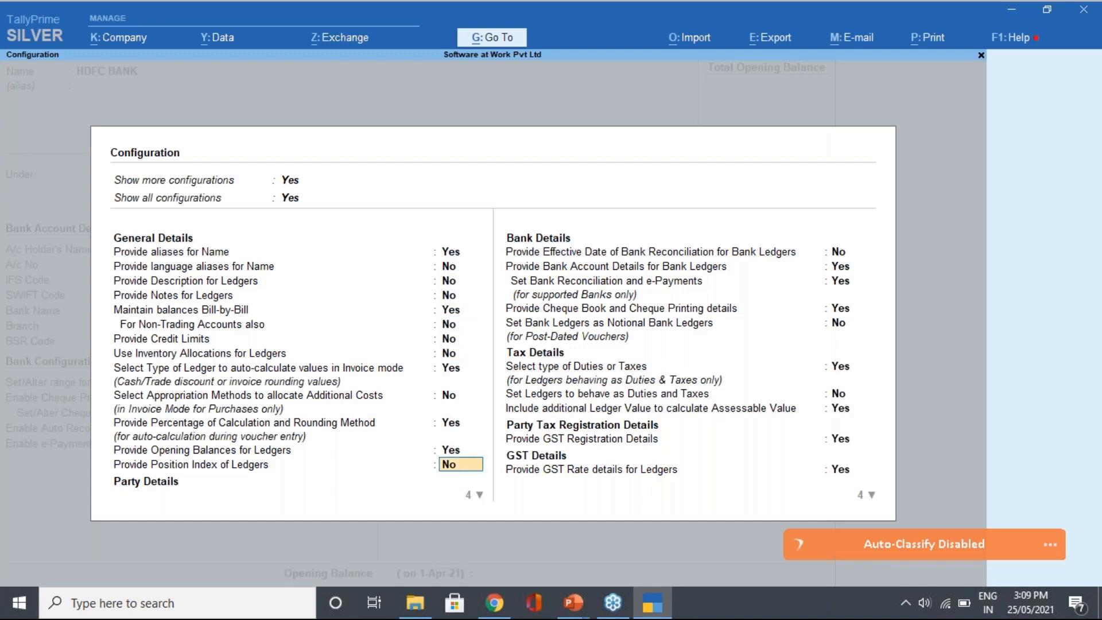
pyautogui.press('Return')
pyautogui.press('Return')
pyautogui.press('Return')
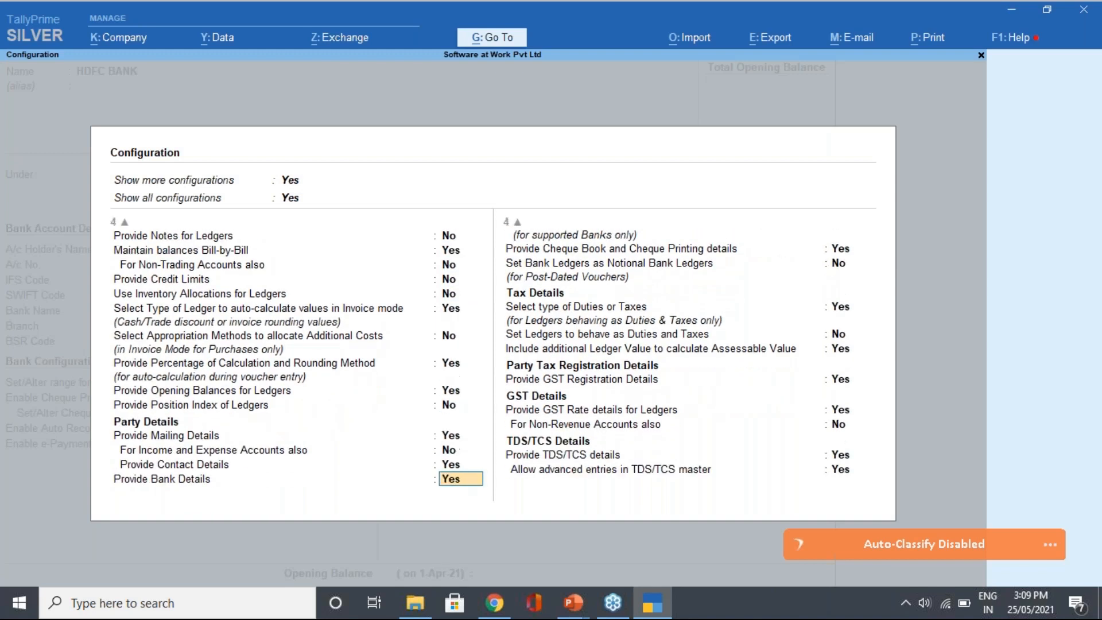
pyautogui.press('Return')
pyautogui.press('Return')
pyautogui.press('Return')
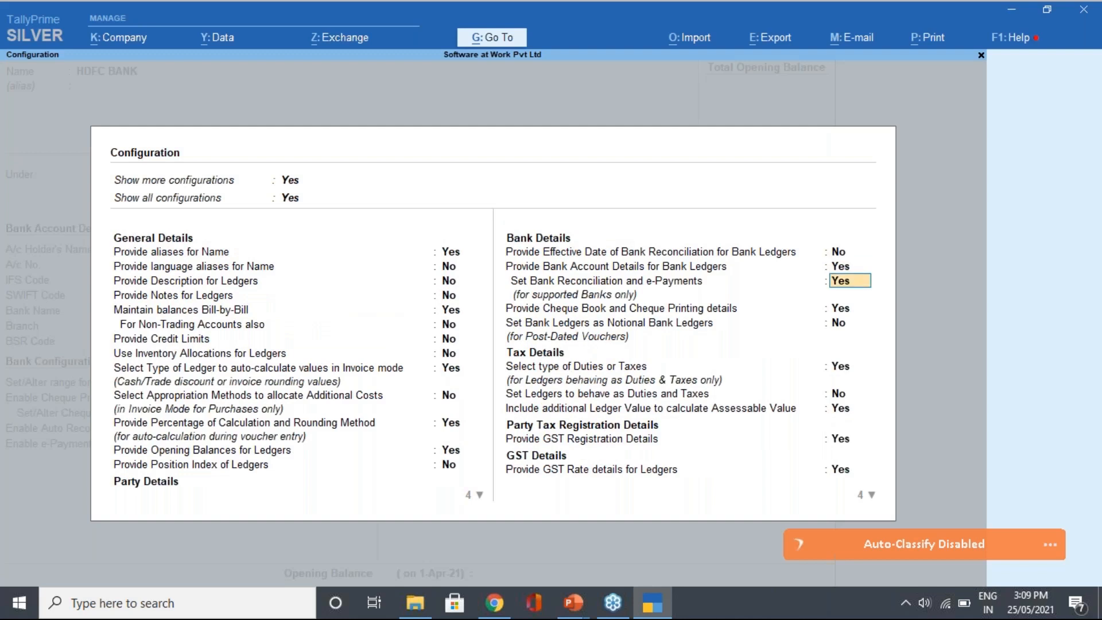
pyautogui.press('Up')
pyautogui.press('Up')
pyautogui.press('Up')
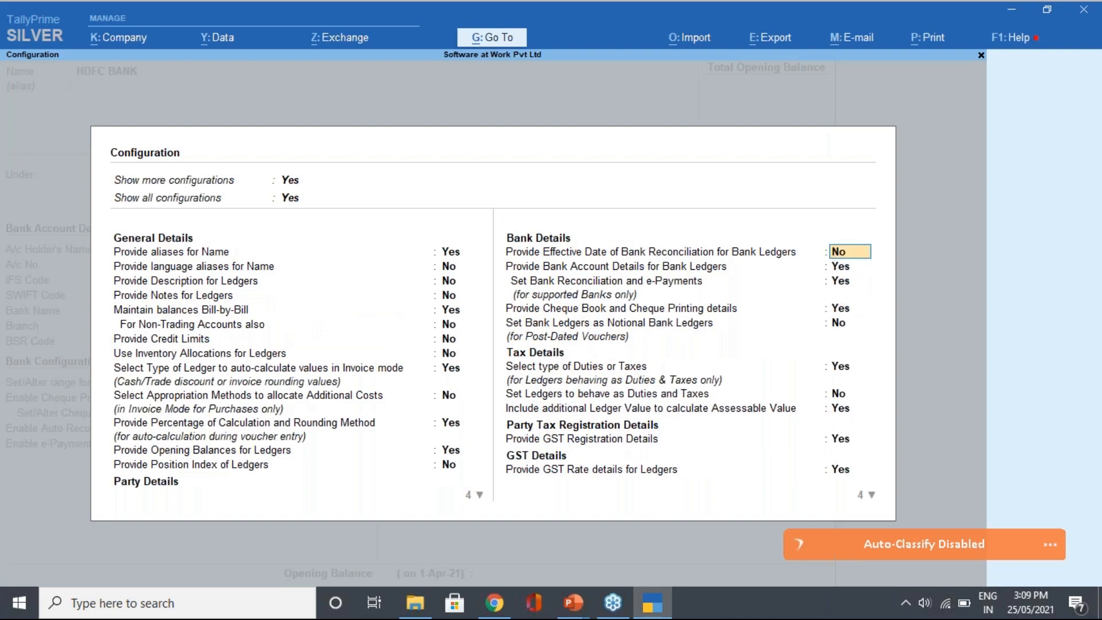
pyautogui.press('Return')
pyautogui.press('Return')
pyautogui.press('Return')
pyautogui.press('Return')
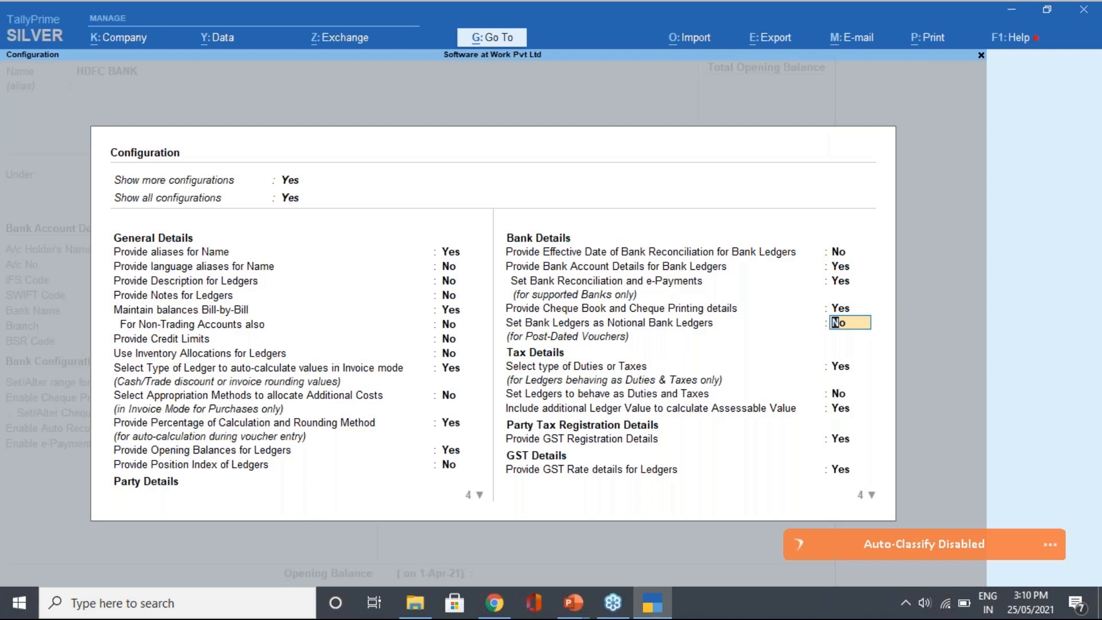
pyautogui.press('Return')
pyautogui.press('Return')
pyautogui.press('Return')
pyautogui.press('Return')
pyautogui.press('Return')
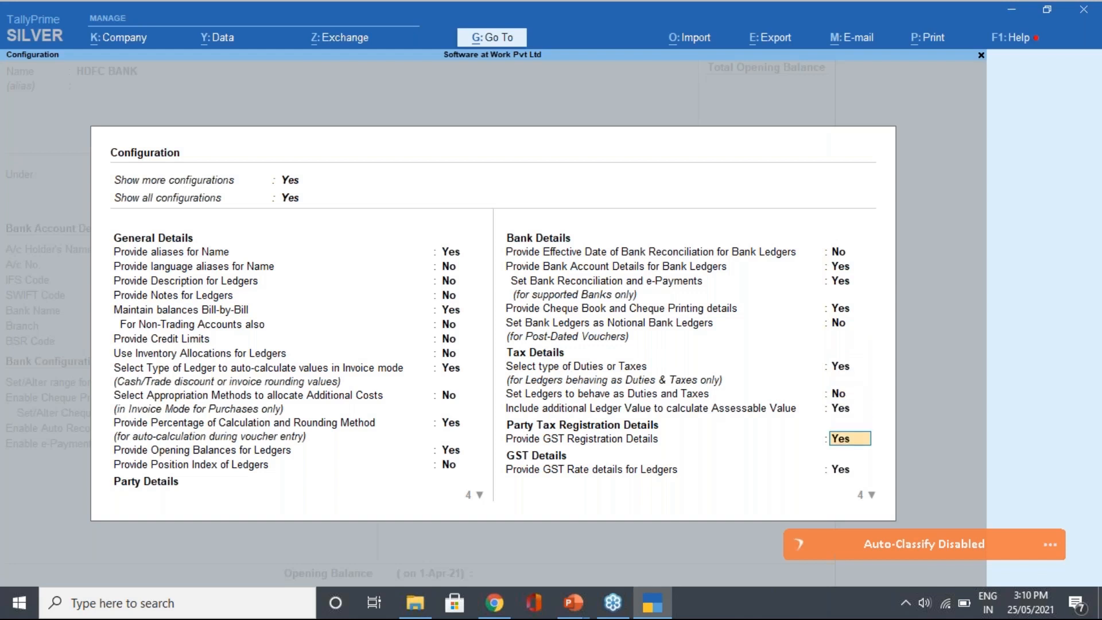
pyautogui.press('Return')
pyautogui.press('Return')
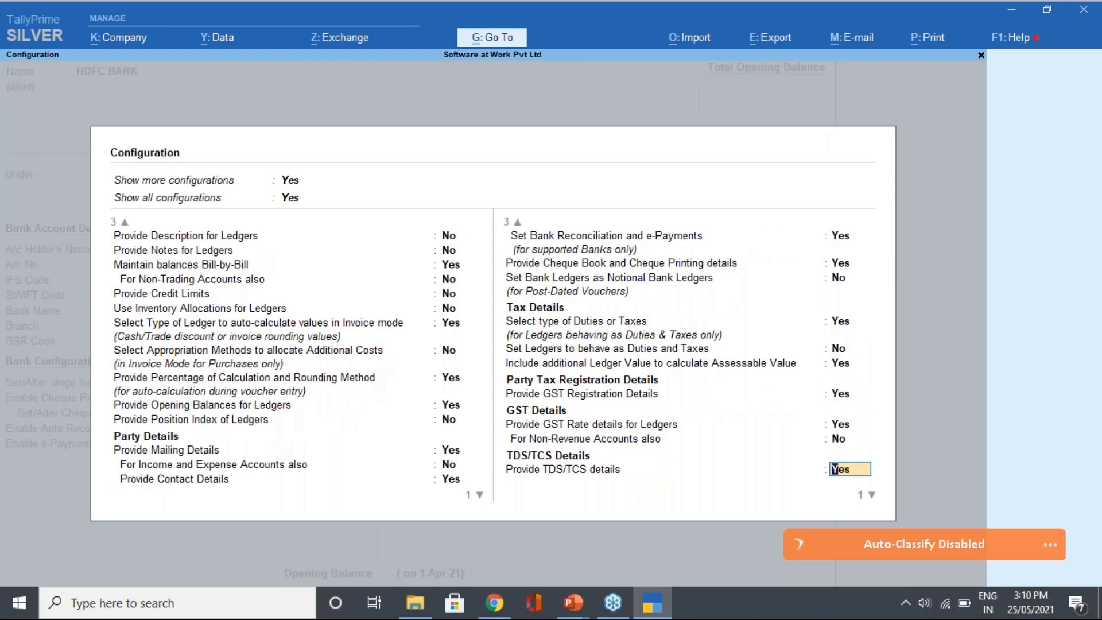
pyautogui.press('Return')
pyautogui.press('Return')
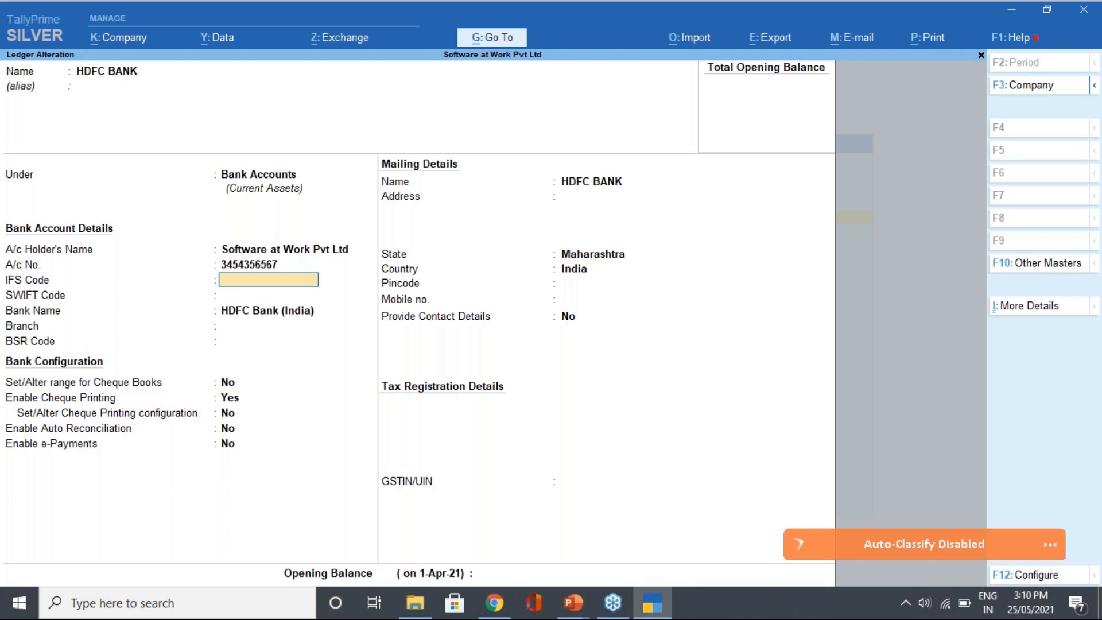
# Leave IFS and SWIFT codes empty and keep HDFC Bank (India) as the bank name
pyautogui.press('Return')
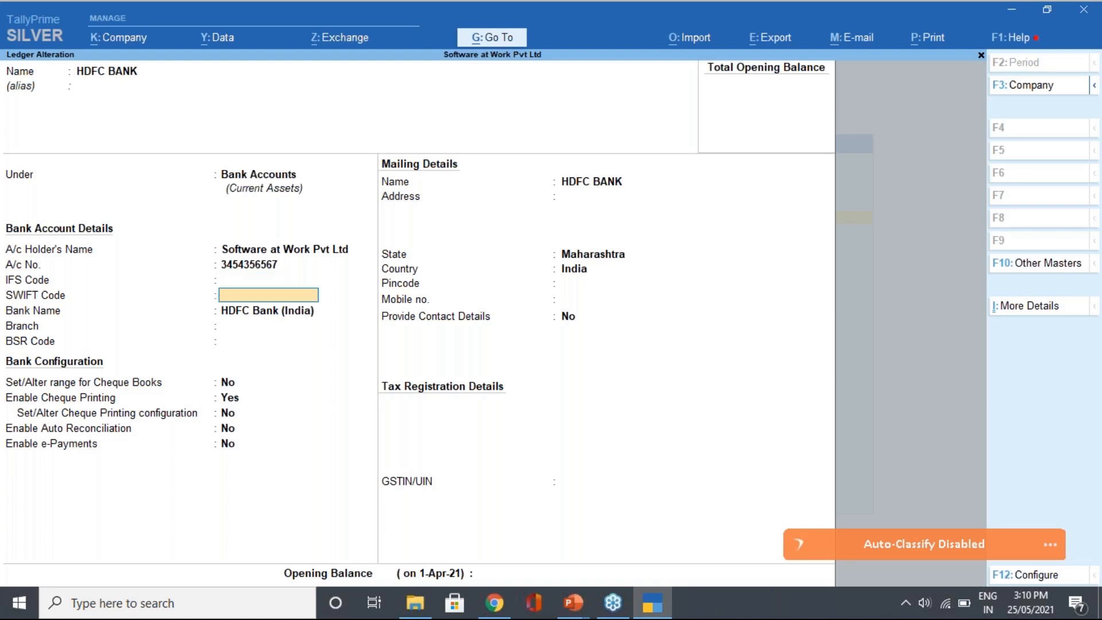
pyautogui.press('Return')
pyautogui.press('BackSpace')
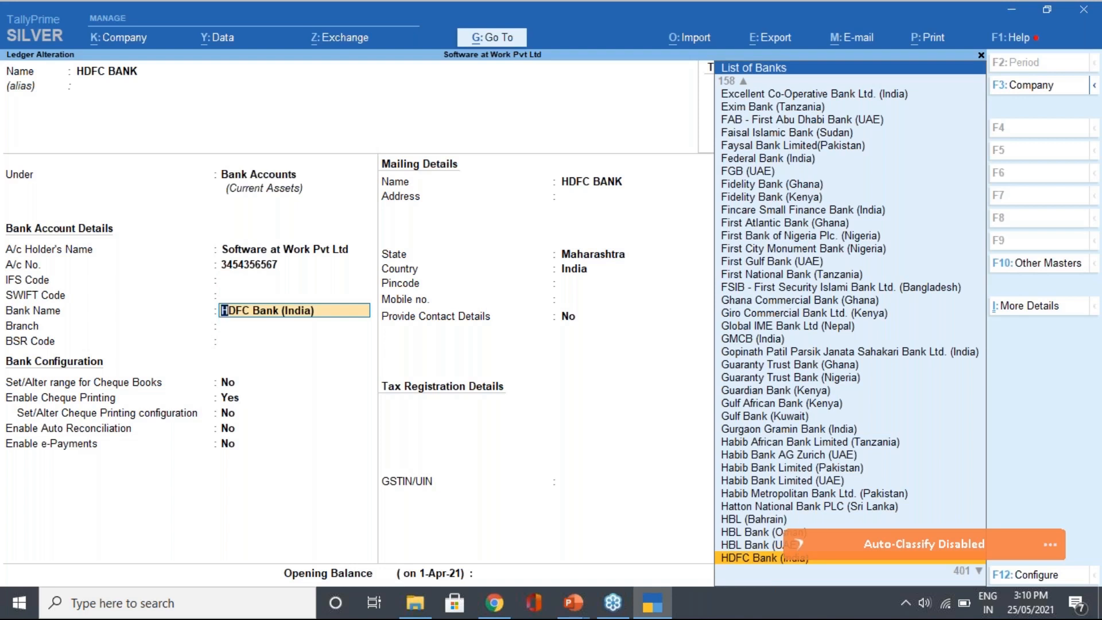
pyautogui.press('Down')
pyautogui.press('Up')
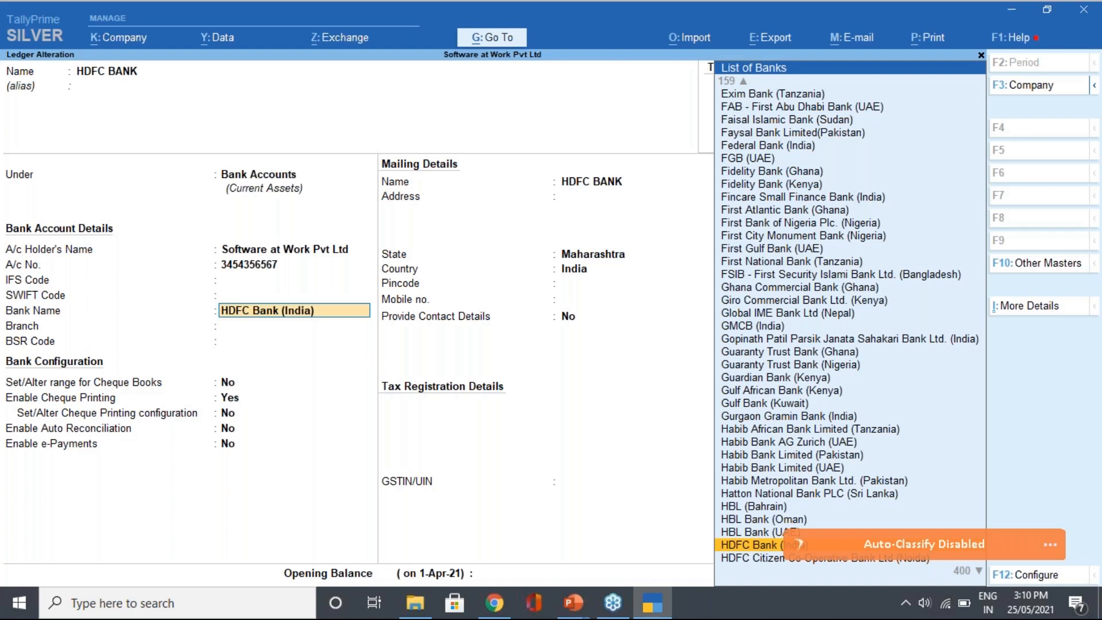
pyautogui.press('Return')
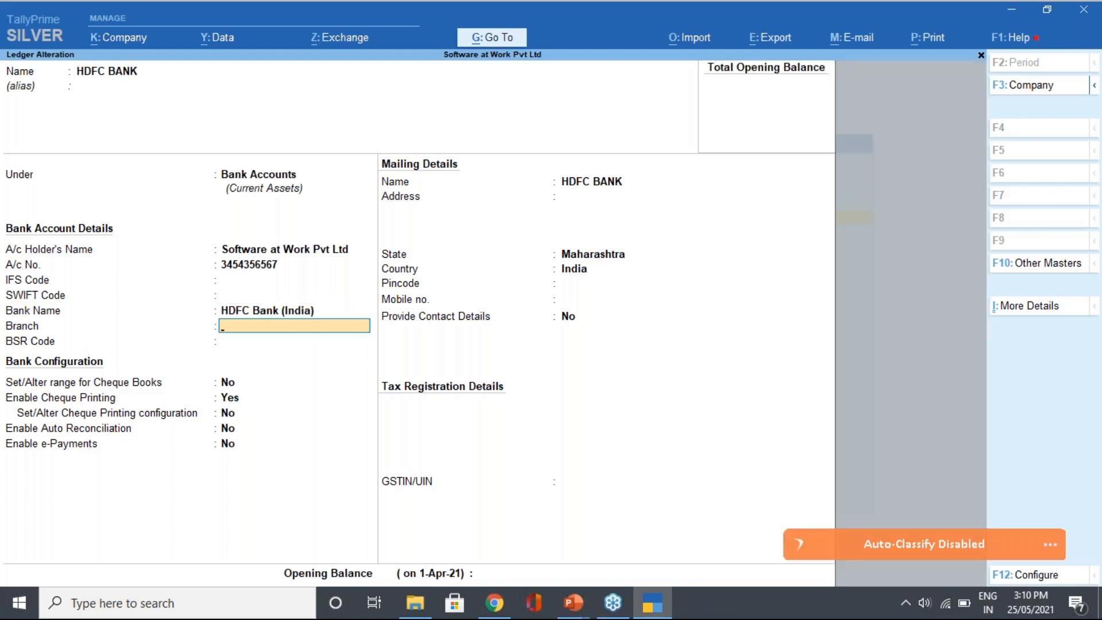
# Set the branch to Vashi and move to the cheque book range option
pyautogui.write('Vashi')
pyautogui.press('Return')
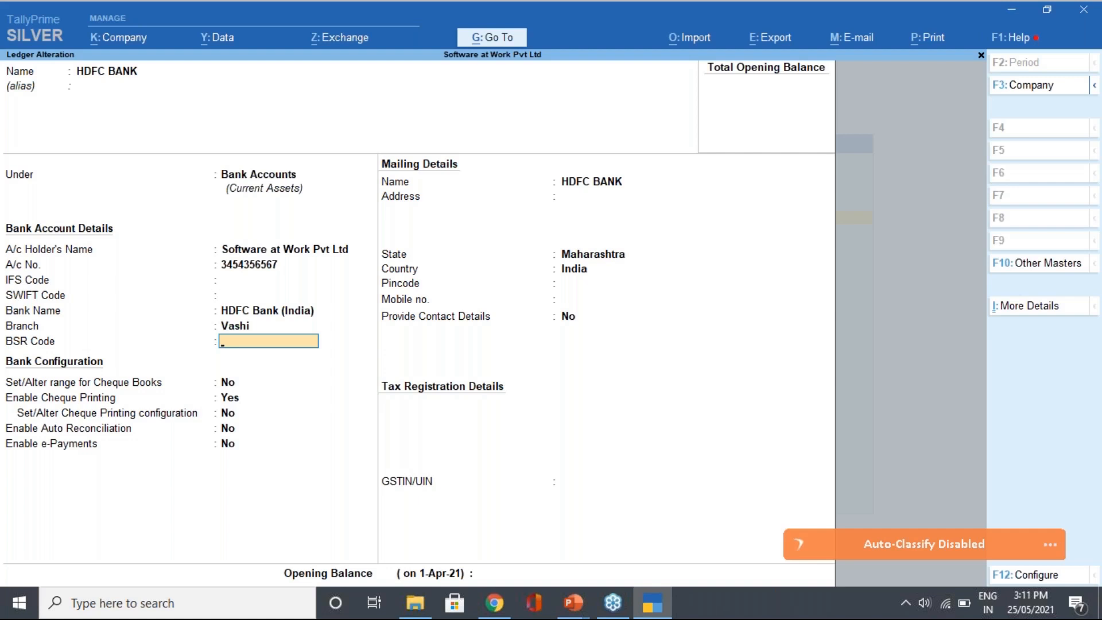
pyautogui.press('Return')
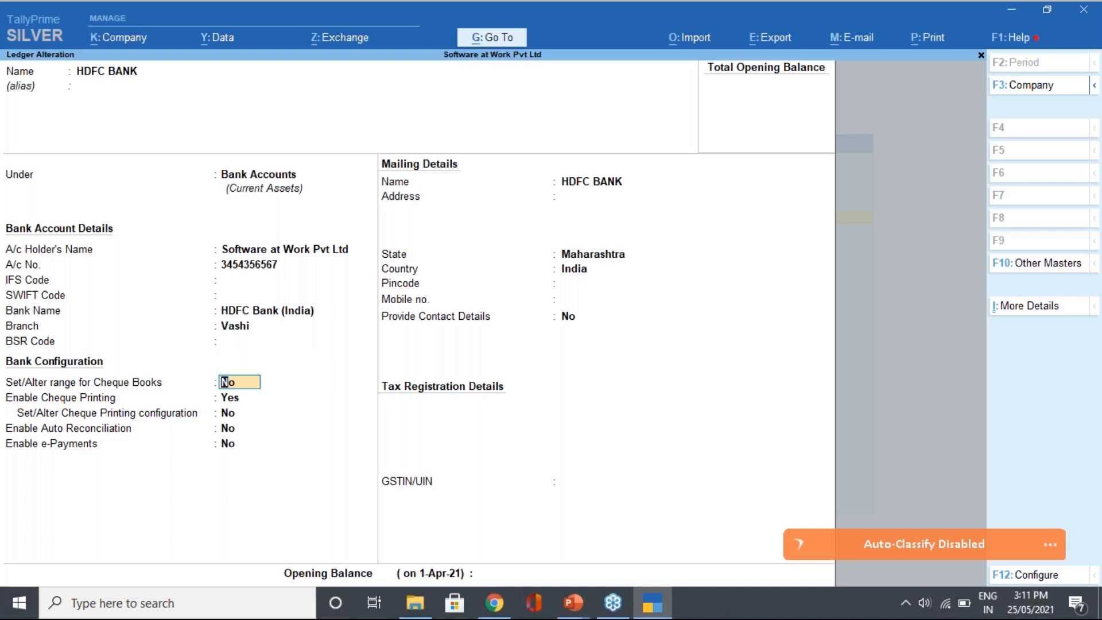
# Add the first cheque book, 000001–000050 (50 cheques), named 'Ram'
pyautogui.write('y')
pyautogui.press('Return')
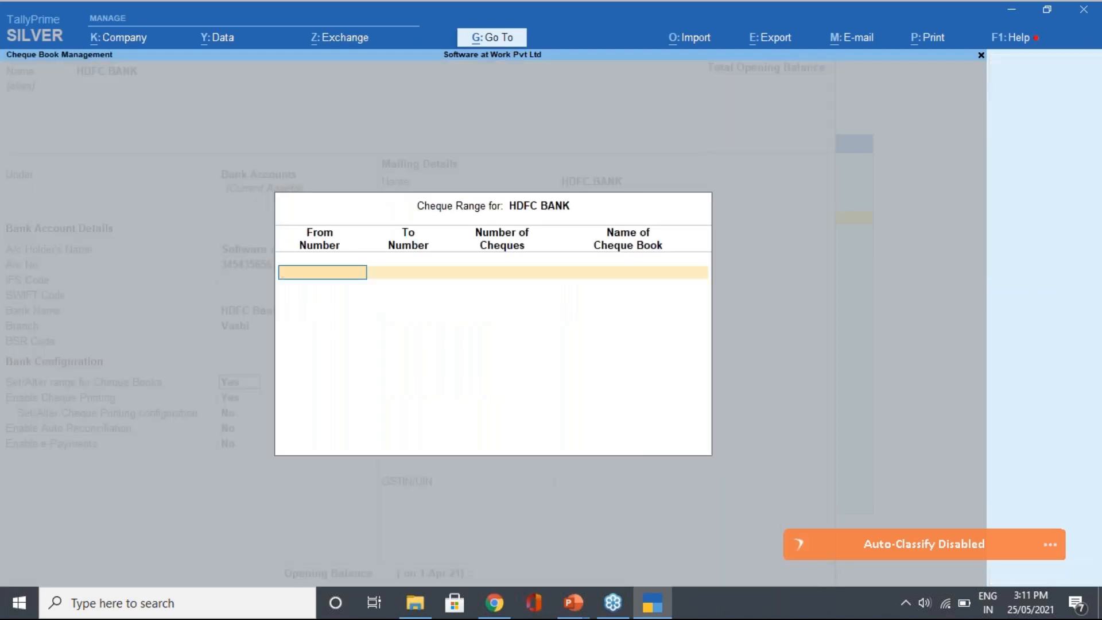
pyautogui.write('000001')
pyautogui.press('Return')
pyautogui.write('000050')
pyautogui.press('Return')
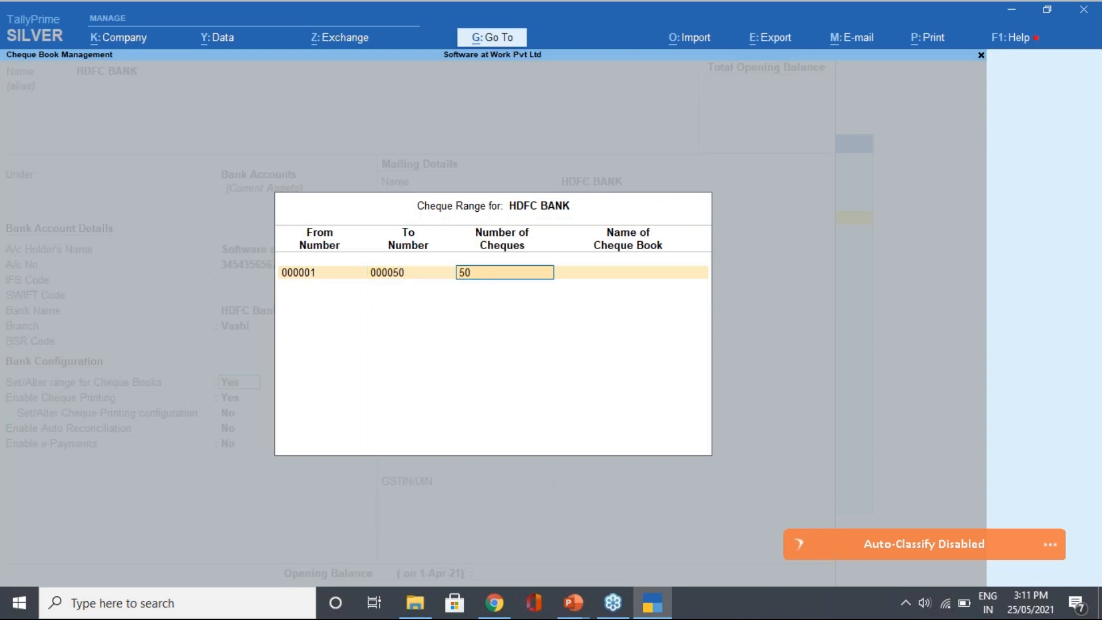
pyautogui.press('Return')
pyautogui.write('R')
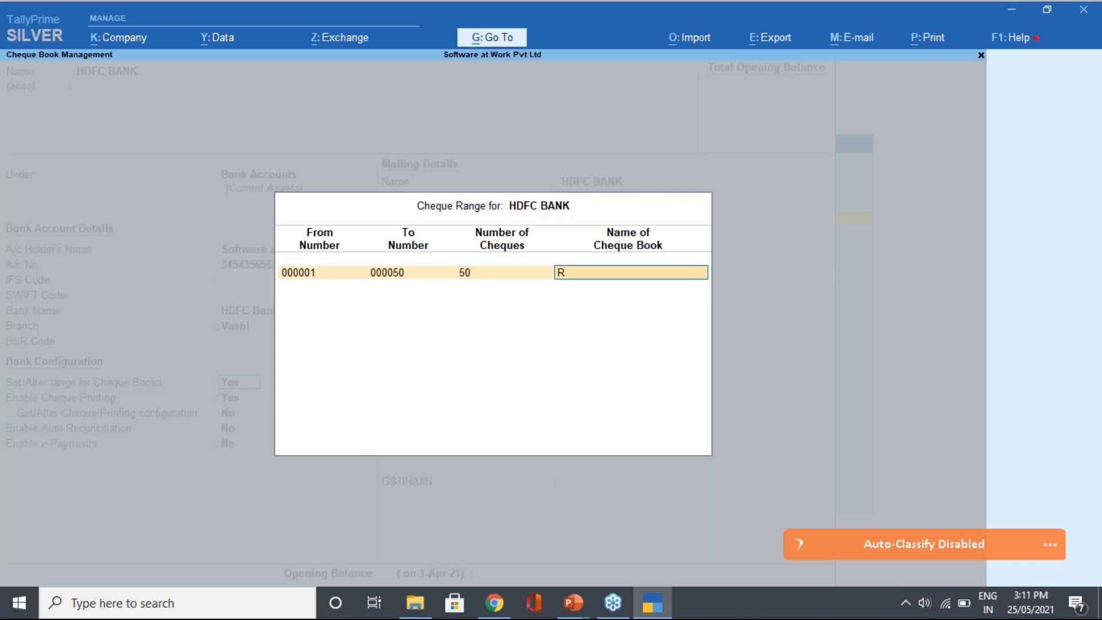
pyautogui.write('am')
pyautogui.press('Return')
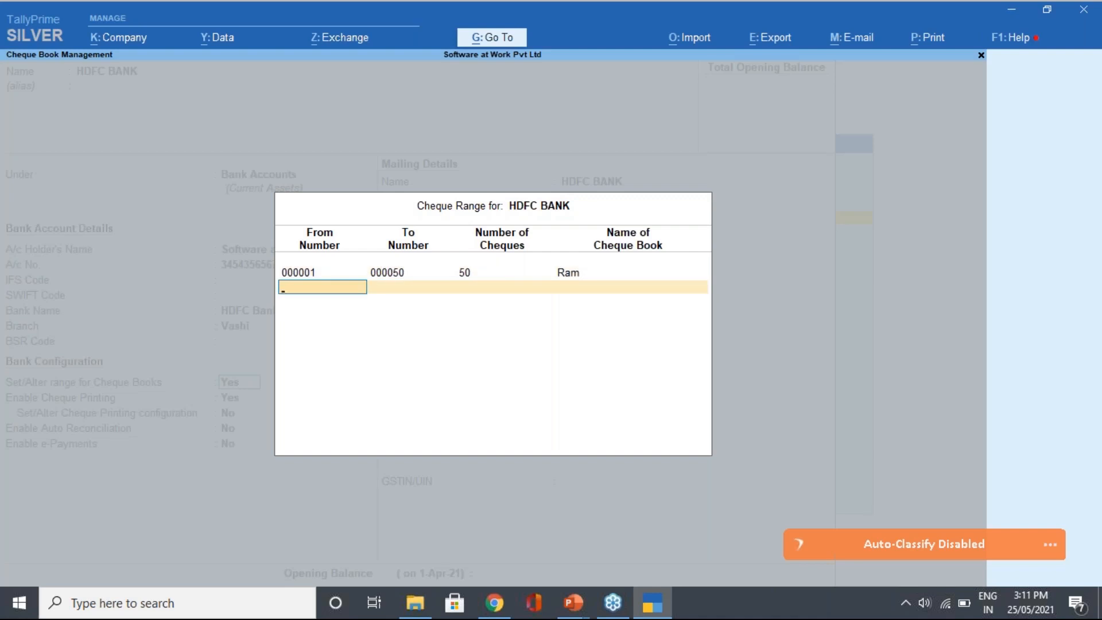
# Add the second cheque book, 000051–000100, named 'Shyam', and close the cheque ranges
pyautogui.write('000051')
pyautogui.press('Return')
pyautogui.write('000100')
pyautogui.press('Return')
pyautogui.press('Return')
pyautogui.write('S')
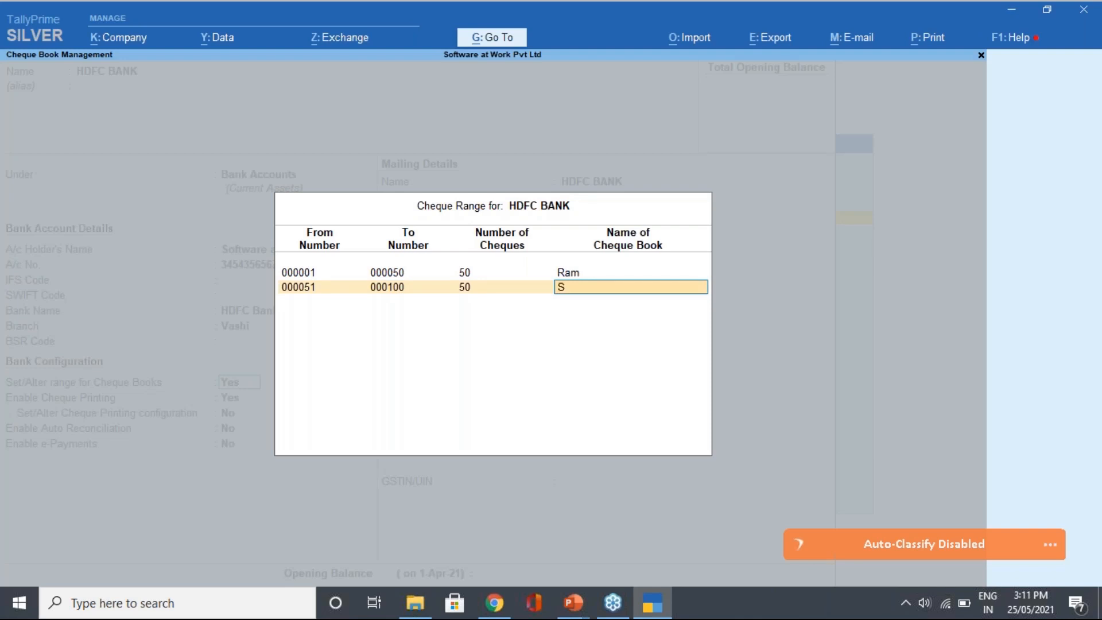
pyautogui.write('hyam')
pyautogui.press('Return')
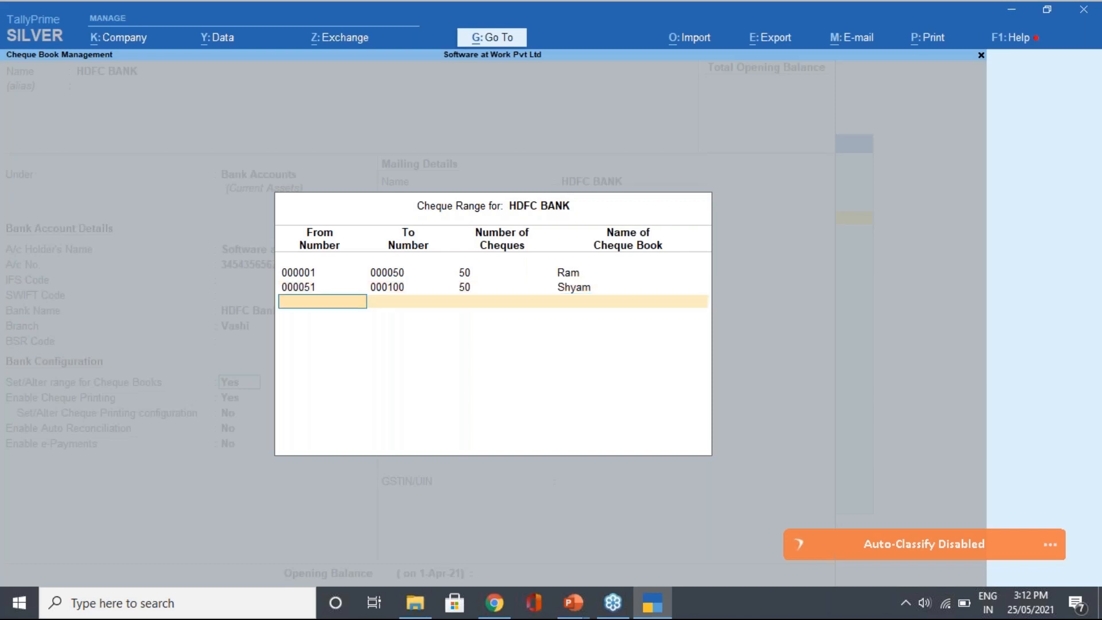
pyautogui.press('Return')
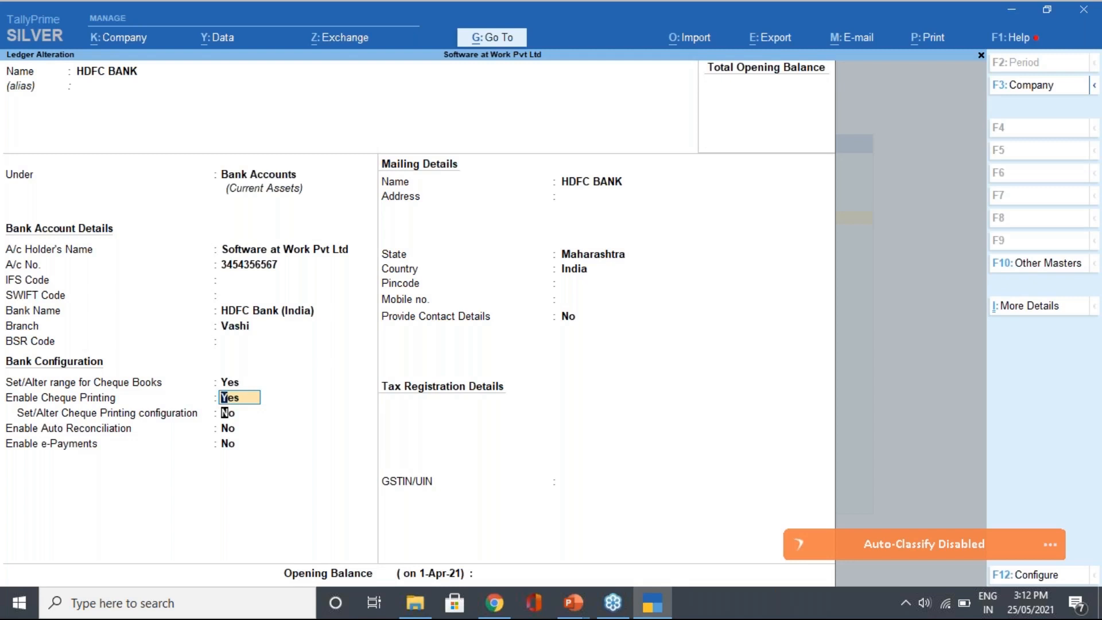
# Set 'Set/Alter Cheque Printing configuration' to Yes to bring up the cheque format choices
pyautogui.press('Return')
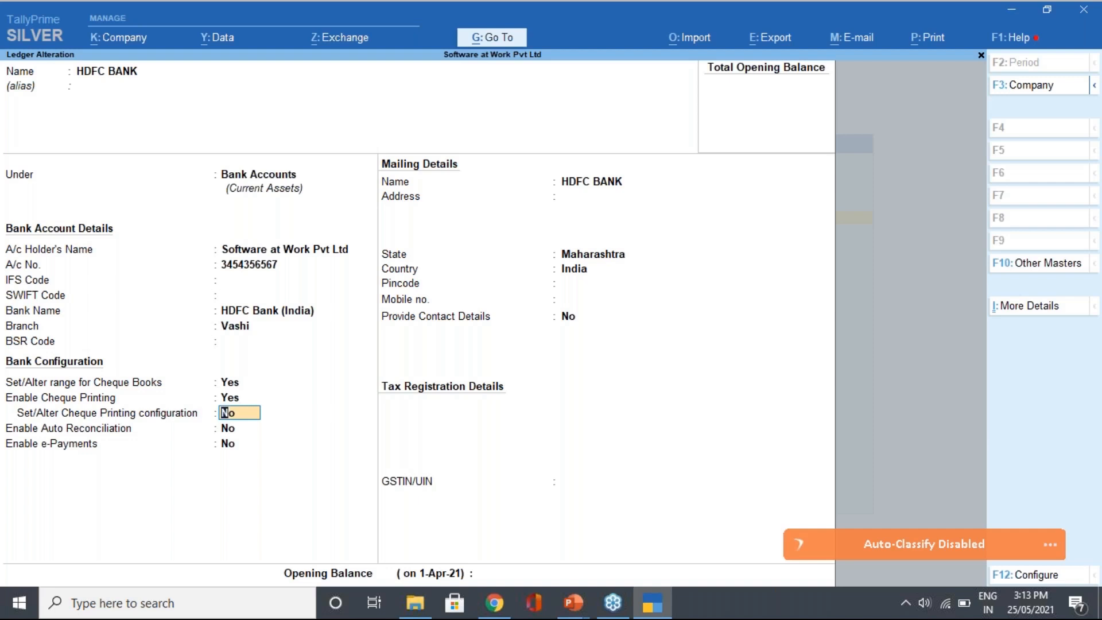
pyautogui.write('y')
pyautogui.press('Return')
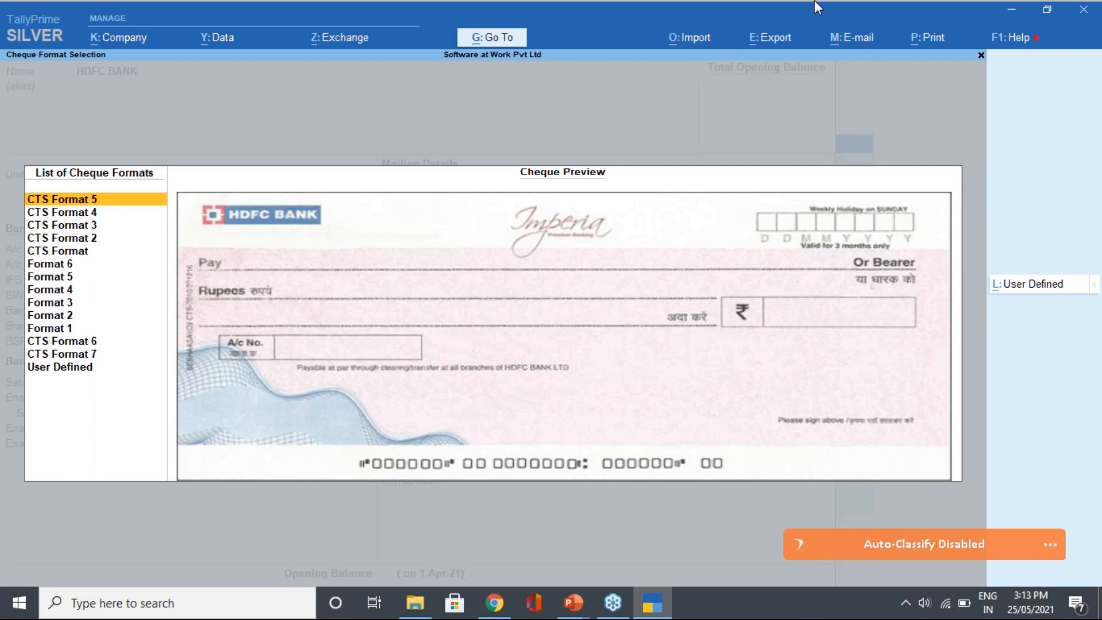
# Select CTS Format in the List of Cheque Formats and open its dimension settings
pyautogui.click(856, 54)
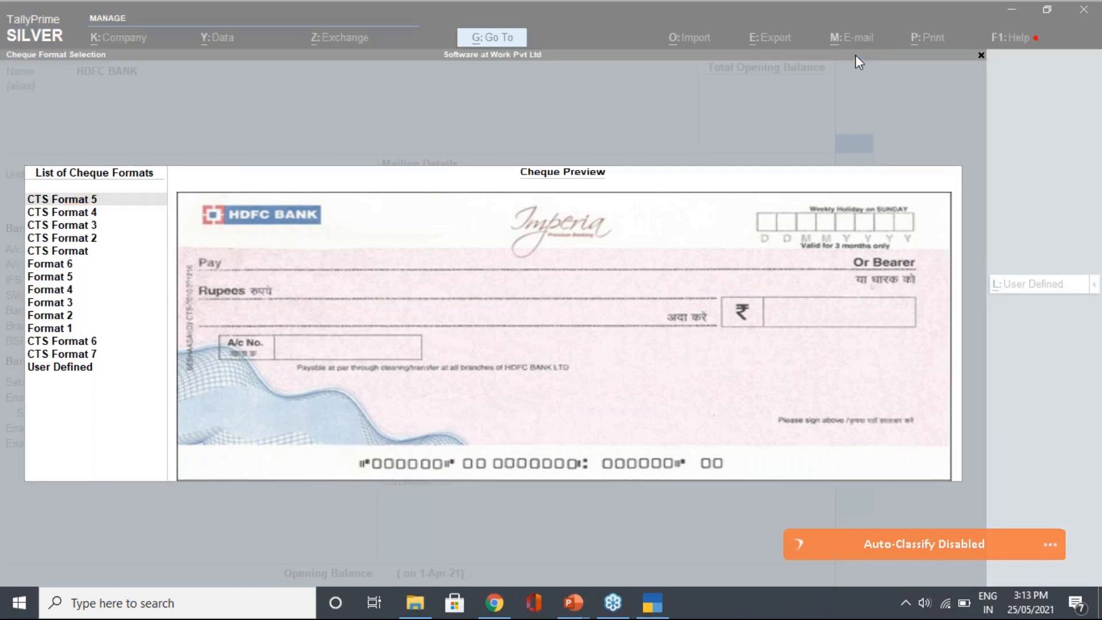
pyautogui.click(106, 207)
pyautogui.press('Down')
pyautogui.press('Down')
pyautogui.press('Down')
pyautogui.press('Down')
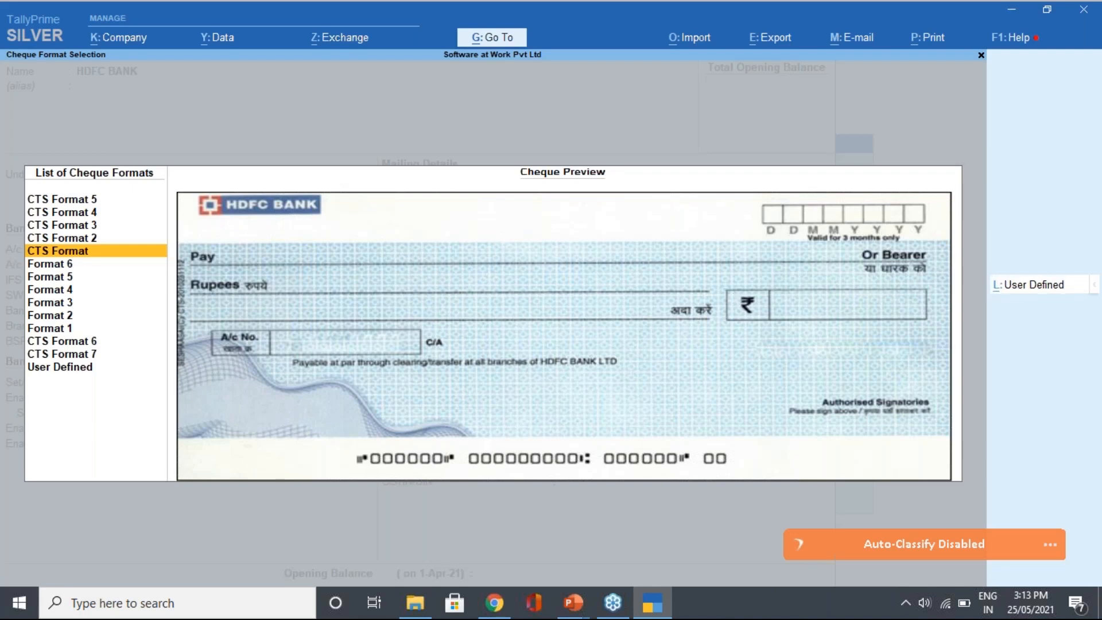
pyautogui.hotkey('alt', 'l')
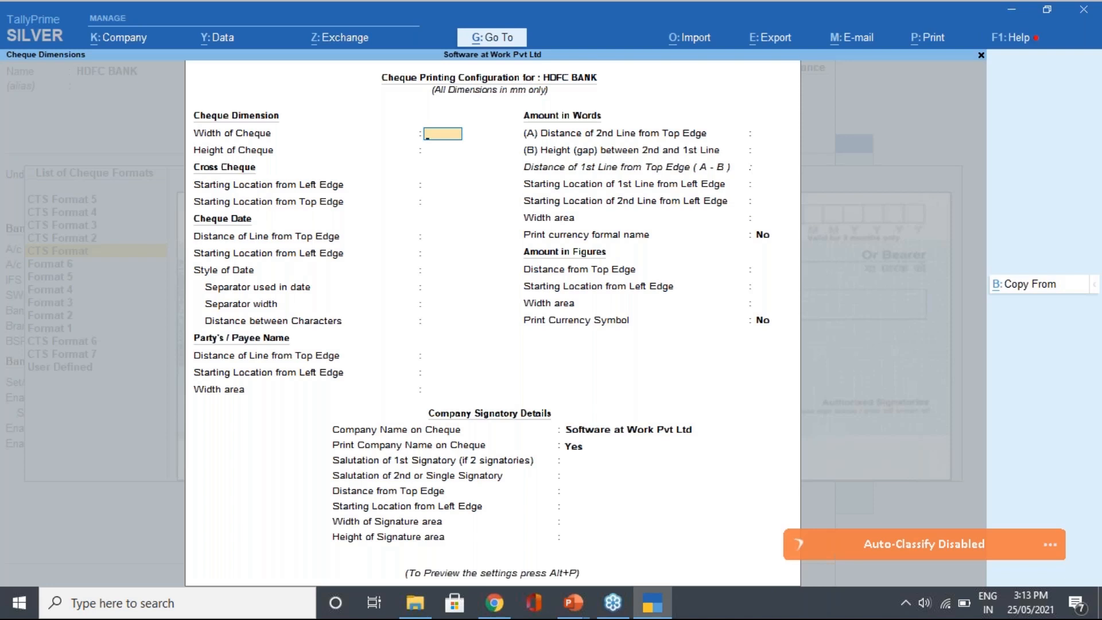
# Accept CTS Format and set the cheque width to 206, keeping the cross-cheque positions
pyautogui.press('Escape')
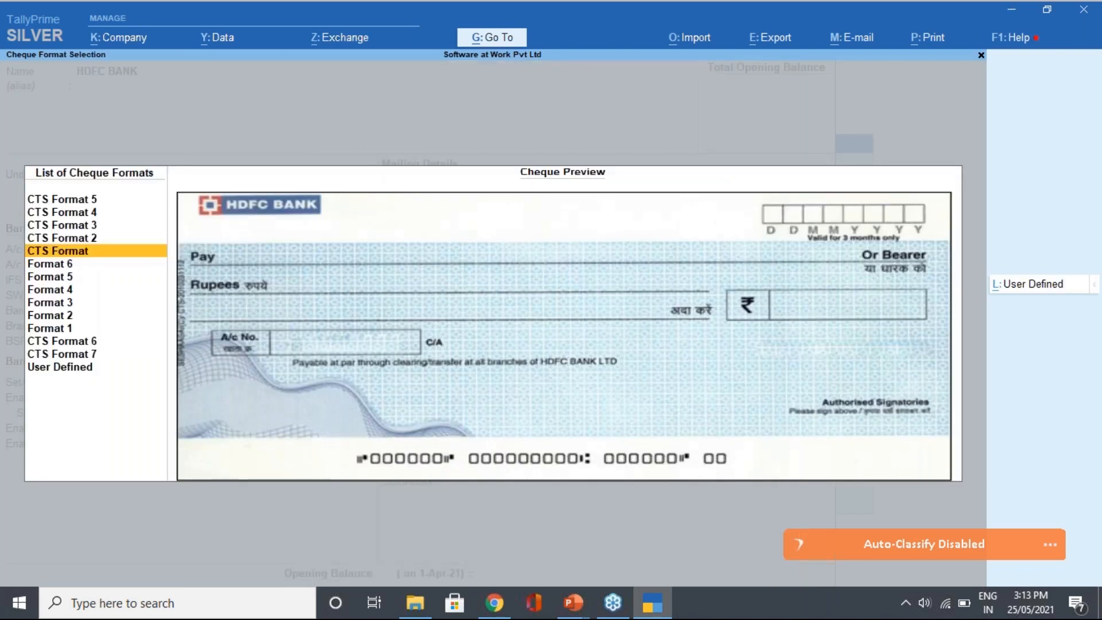
pyautogui.press('Return')
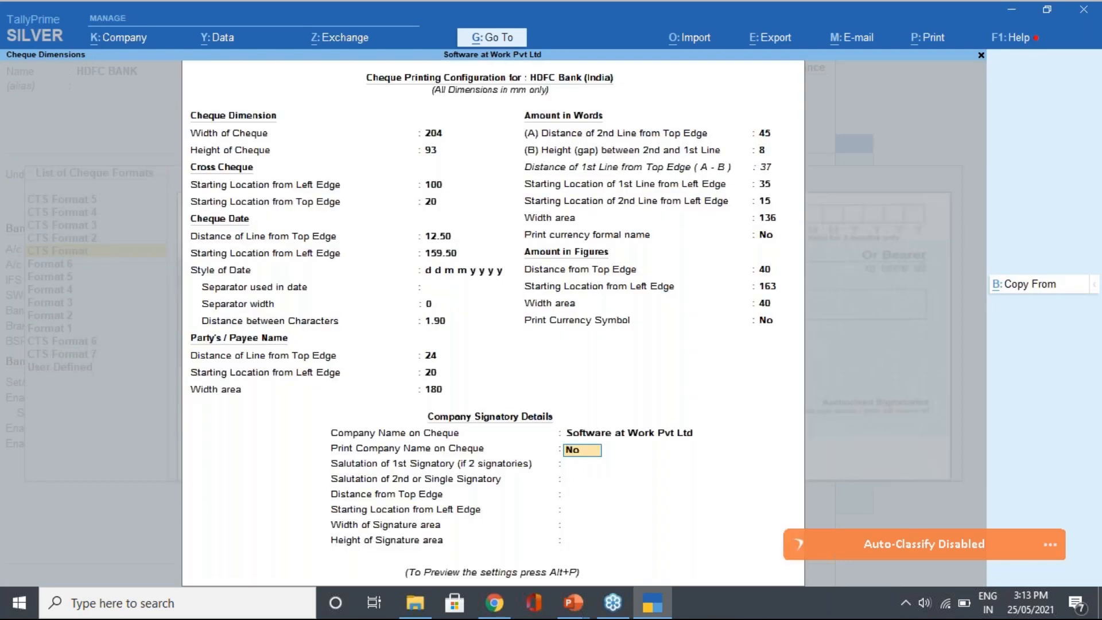
pyautogui.press('Return')
pyautogui.press('Up')
pyautogui.press('Up')
pyautogui.press('Up')
pyautogui.press('Up')
pyautogui.press('Up')
pyautogui.press('Up')
pyautogui.press('Up')
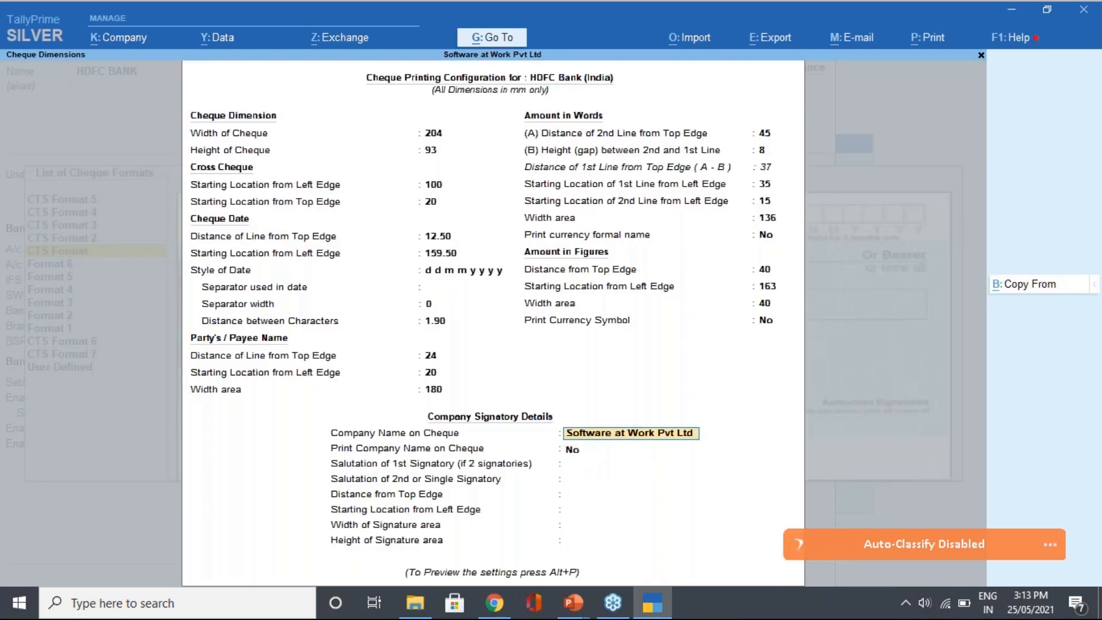
pyautogui.press('Up')
pyautogui.press('Up')
pyautogui.press('Up')
pyautogui.press('Up')
pyautogui.press('Up')
pyautogui.press('Up')
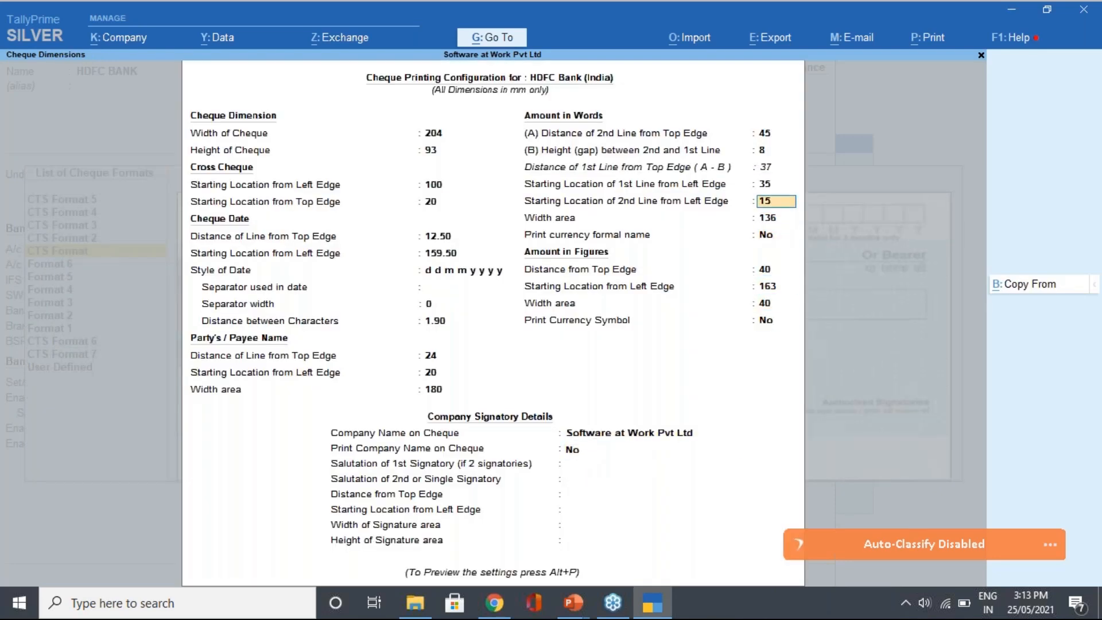
pyautogui.press('Up')
pyautogui.press('Up')
pyautogui.press('Up')
pyautogui.press('Up')
pyautogui.press('Up')
pyautogui.press('Up')
pyautogui.press('Up')
pyautogui.press('Up')
pyautogui.press('Up')
pyautogui.press('Up')
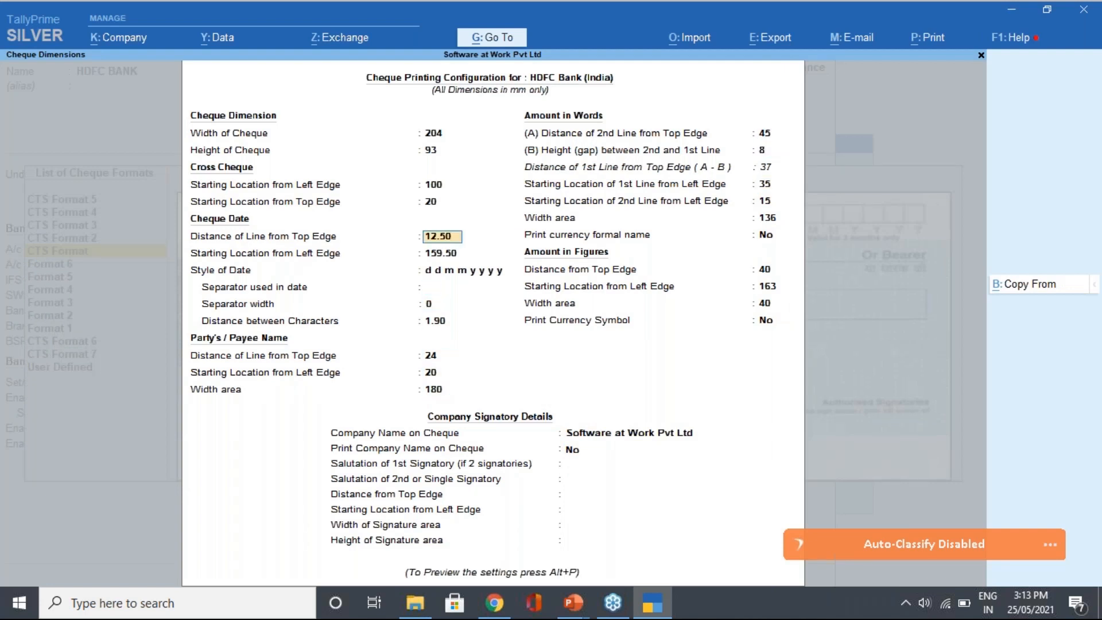
pyautogui.write('20')
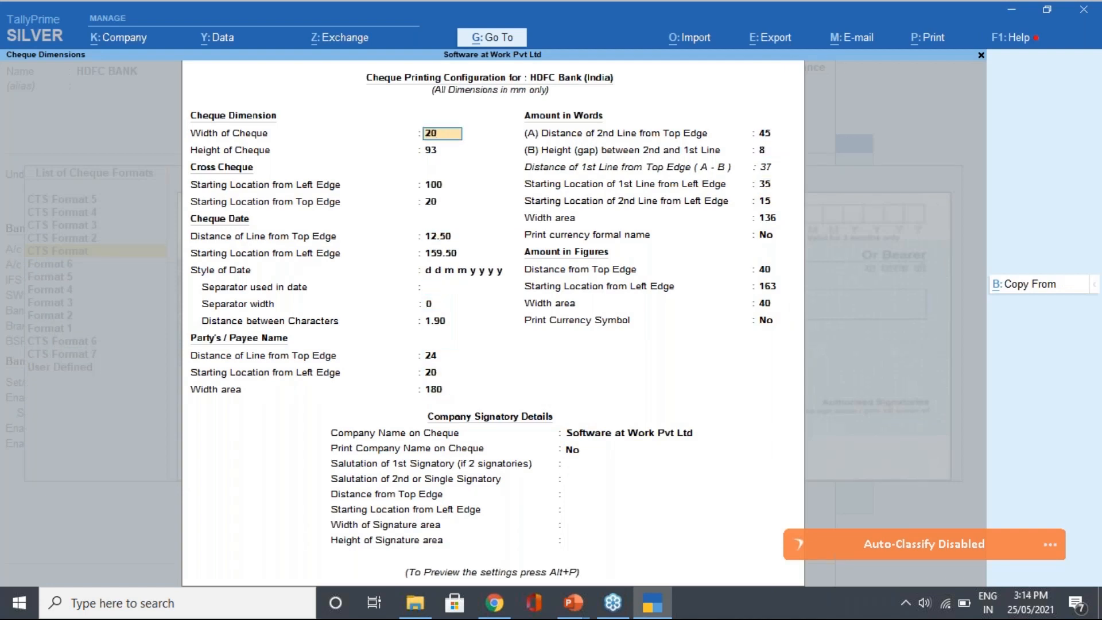
pyautogui.write('6')
pyautogui.press('Return')
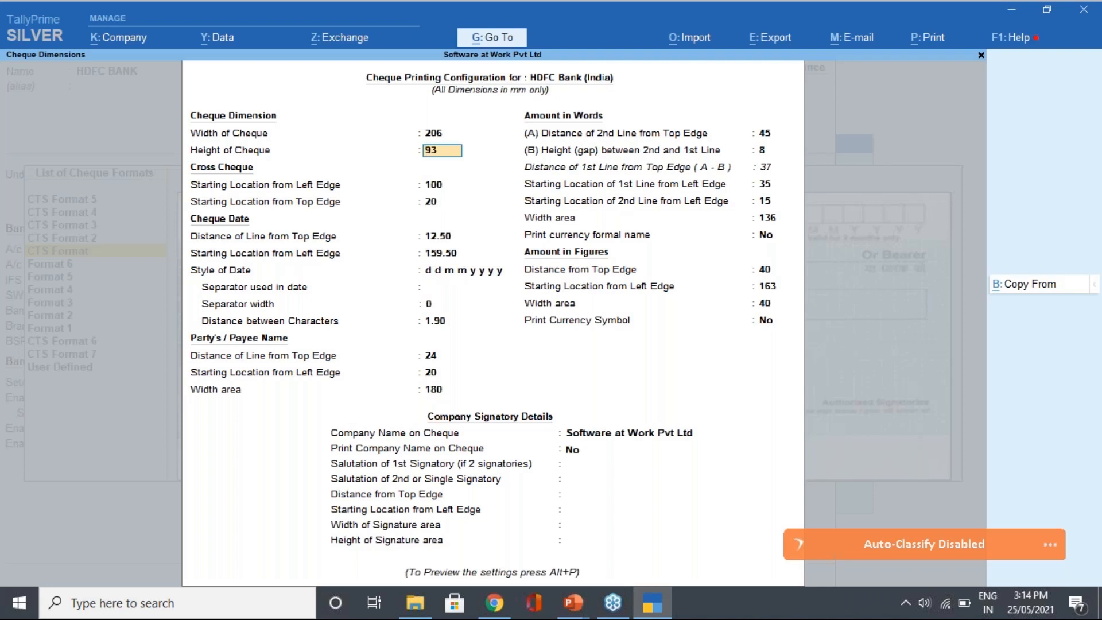
pyautogui.press('Return')
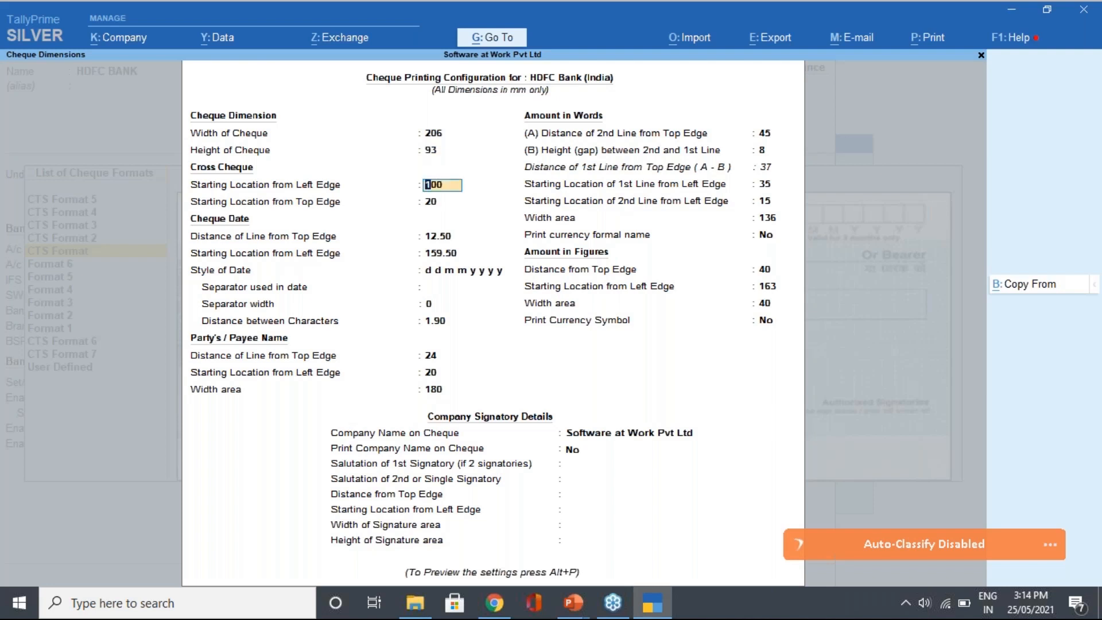
pyautogui.press('Return')
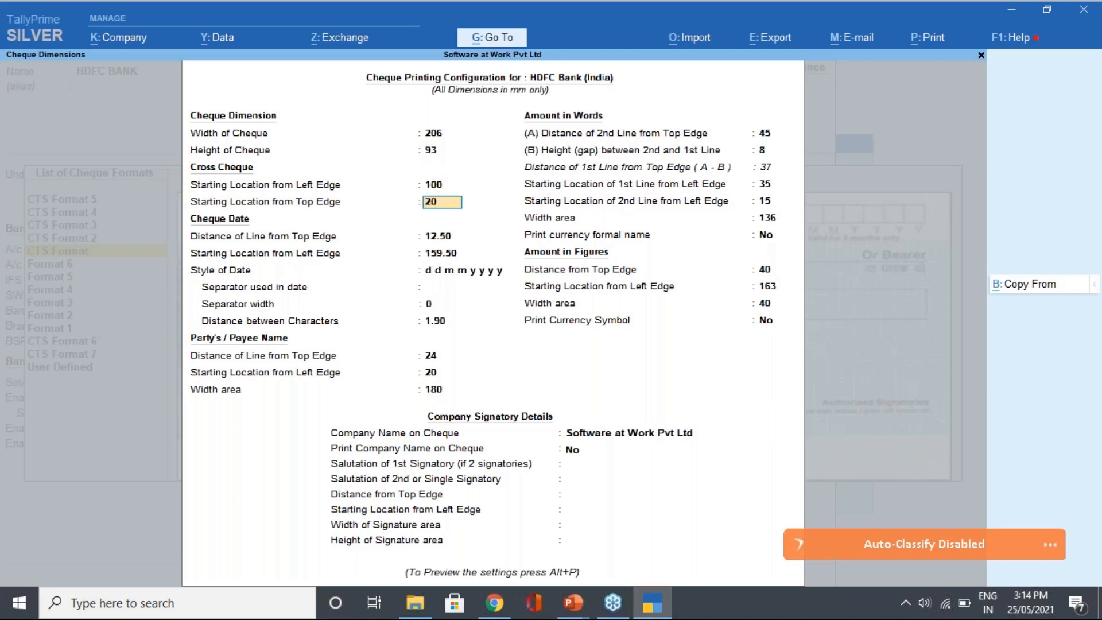
# Keep the d d m m y y y y date style with a blank date separator
pyautogui.press('Return')
pyautogui.press('Return')
pyautogui.press('Return')
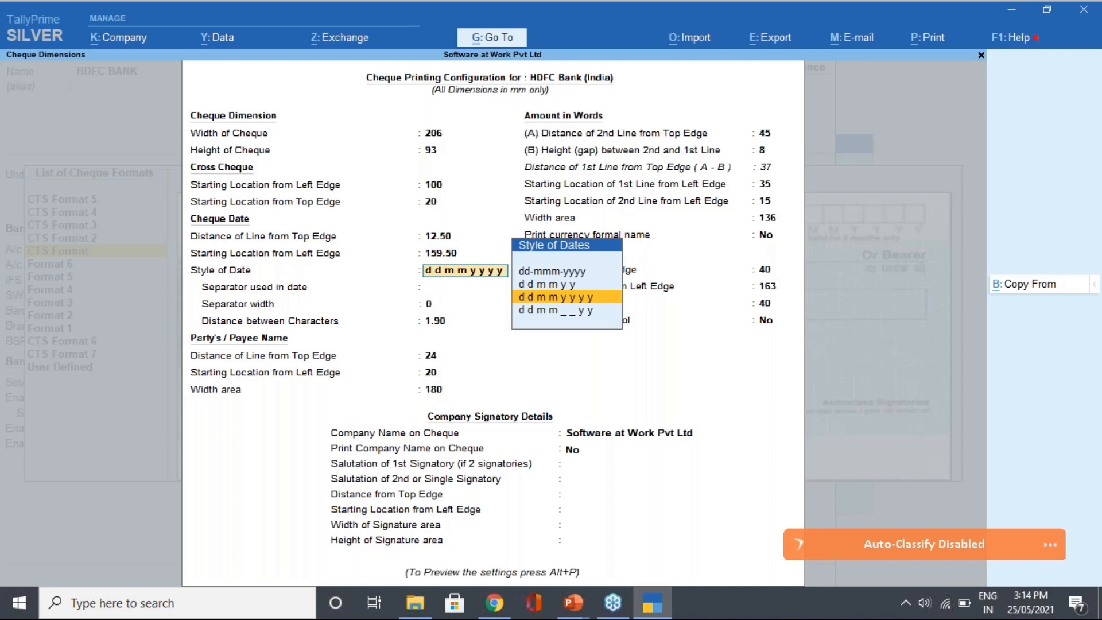
pyautogui.press('Return')
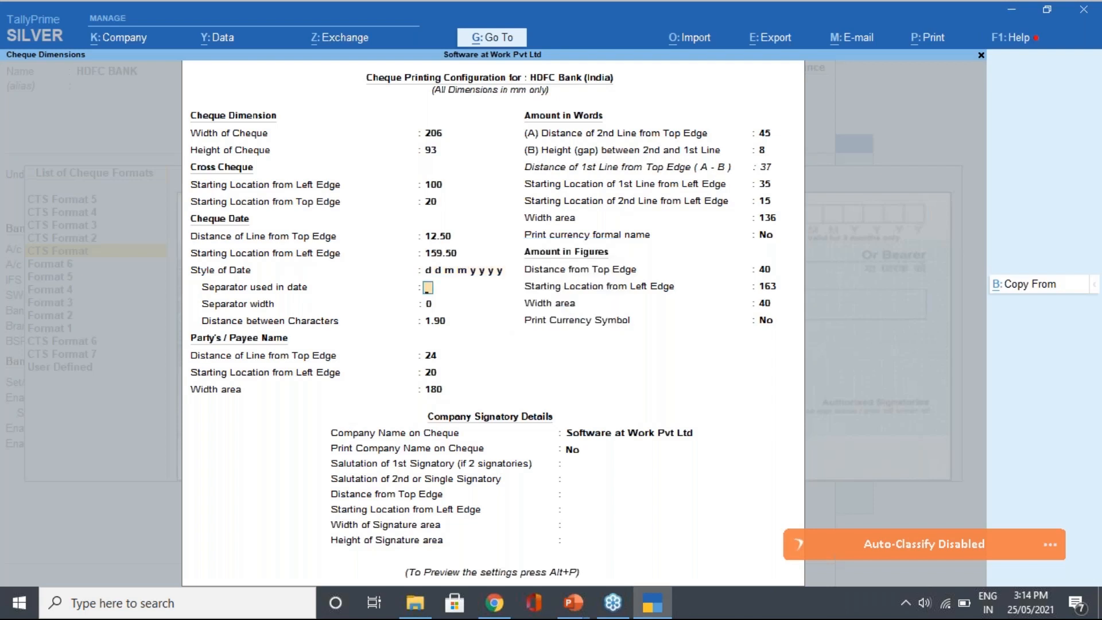
pyautogui.write('/')
pyautogui.press('Up')
pyautogui.press('Return')
pyautogui.write('-')
pyautogui.press('Return')
pyautogui.press('Up')
pyautogui.press('Return')
pyautogui.press('Up')
pyautogui.press('Return')
pyautogui.press('Return')
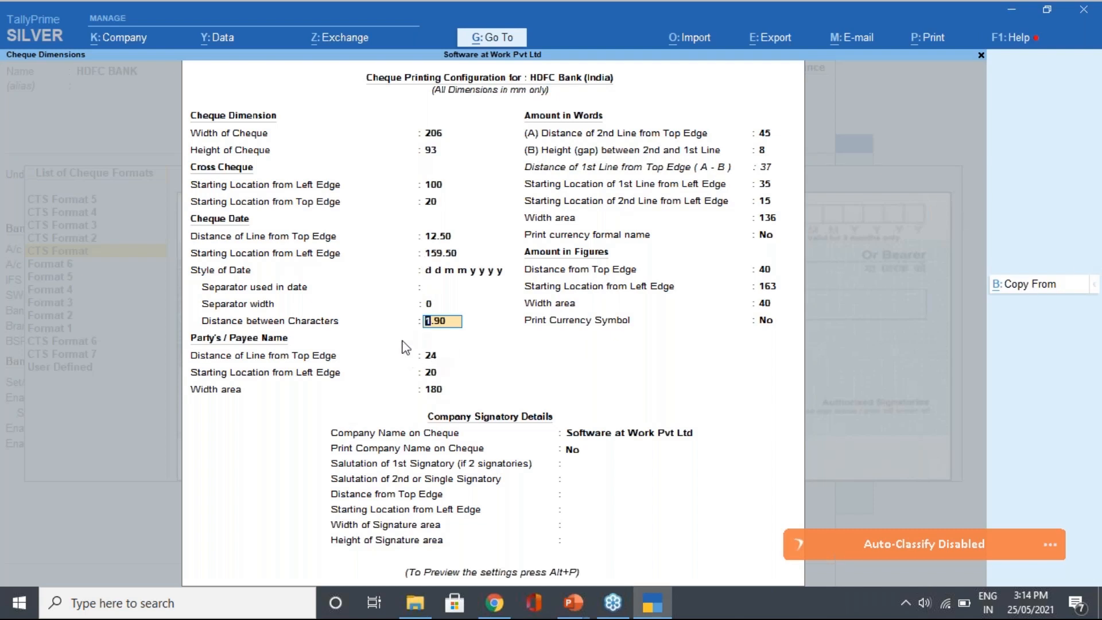
pyautogui.press('Return')
pyautogui.press('Return')
pyautogui.press('Return')
pyautogui.press('Return')
pyautogui.press('Return')
pyautogui.press('Return')
pyautogui.press('Return')
pyautogui.press('Return')
pyautogui.press('Return')
pyautogui.press('Return')
pyautogui.press('Return')
pyautogui.press('Return')
pyautogui.press('Return')
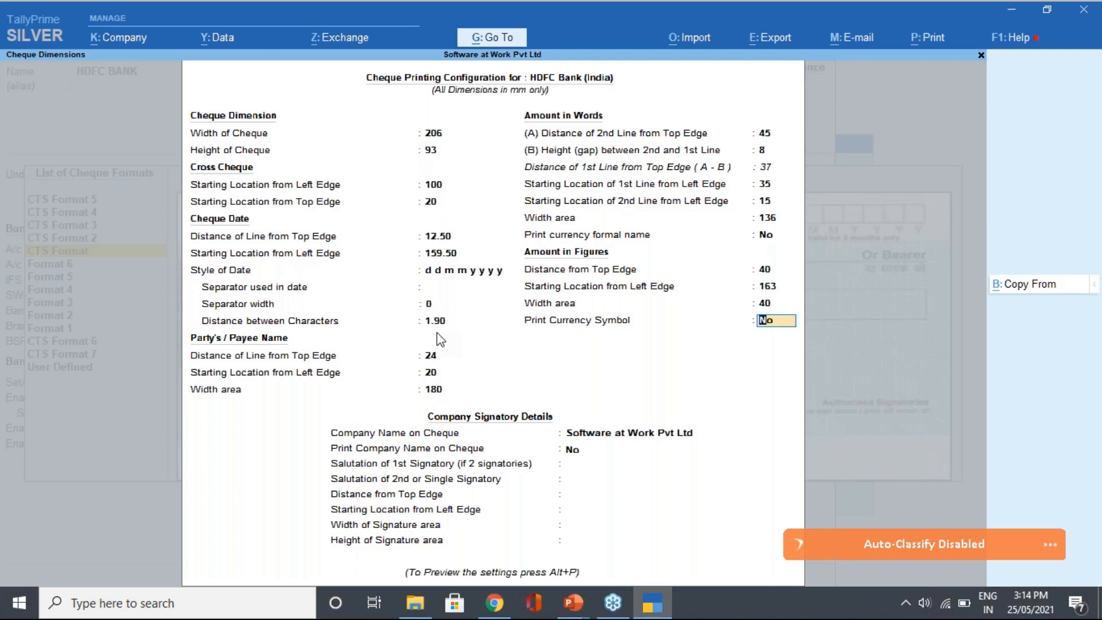
# Set Print Currency Symbol and Print Company Name to Yes
pyautogui.write('y')
pyautogui.press('Return')
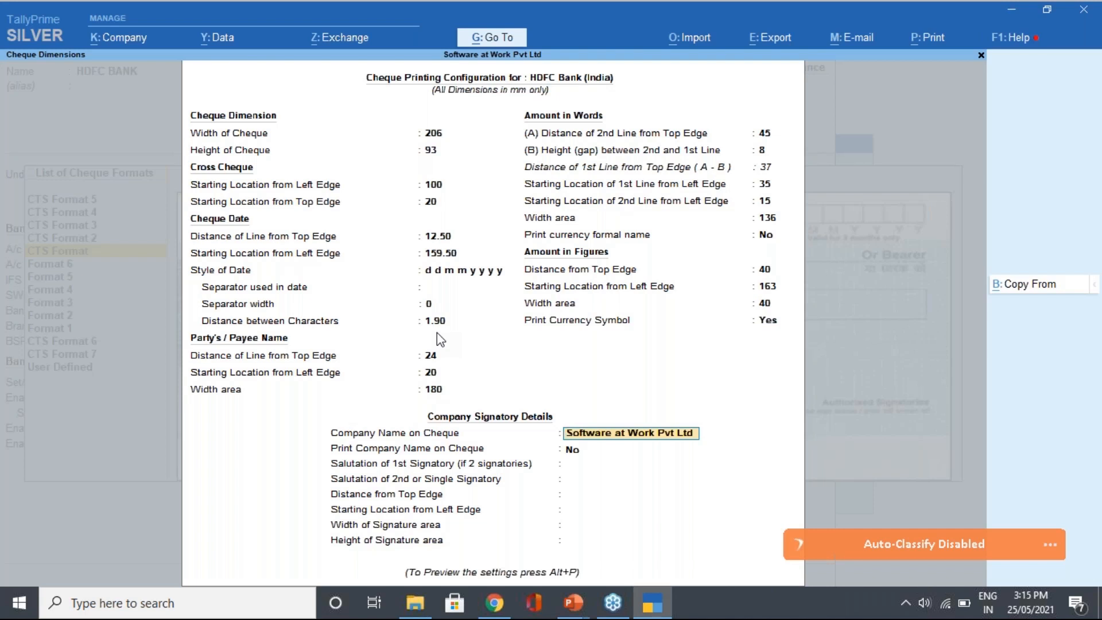
pyautogui.press('Return')
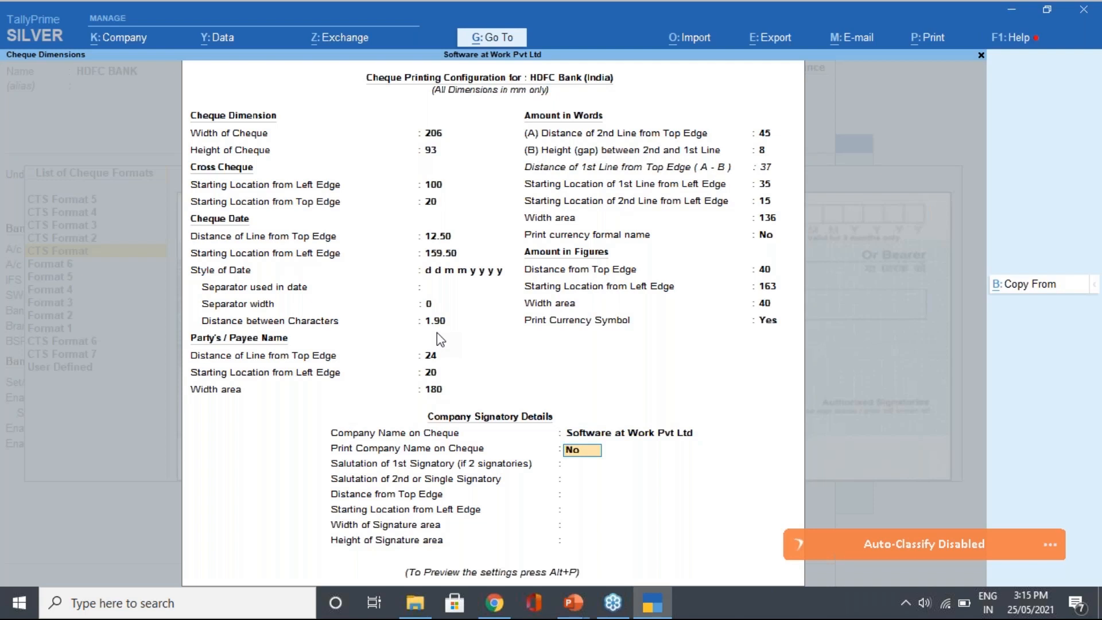
pyautogui.write('y')
pyautogui.press('Return')
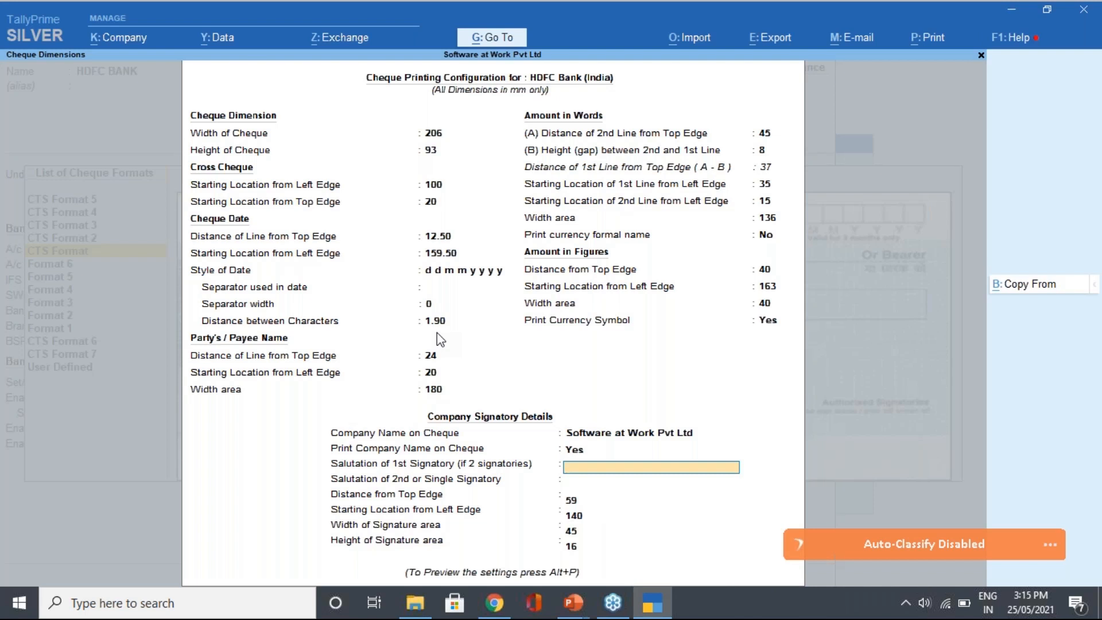
# Enter the first signatory's name, keep the signature area defaults, and open sample cheque printing
pyautogui.write('Raj M')
pyautogui.press('Return')
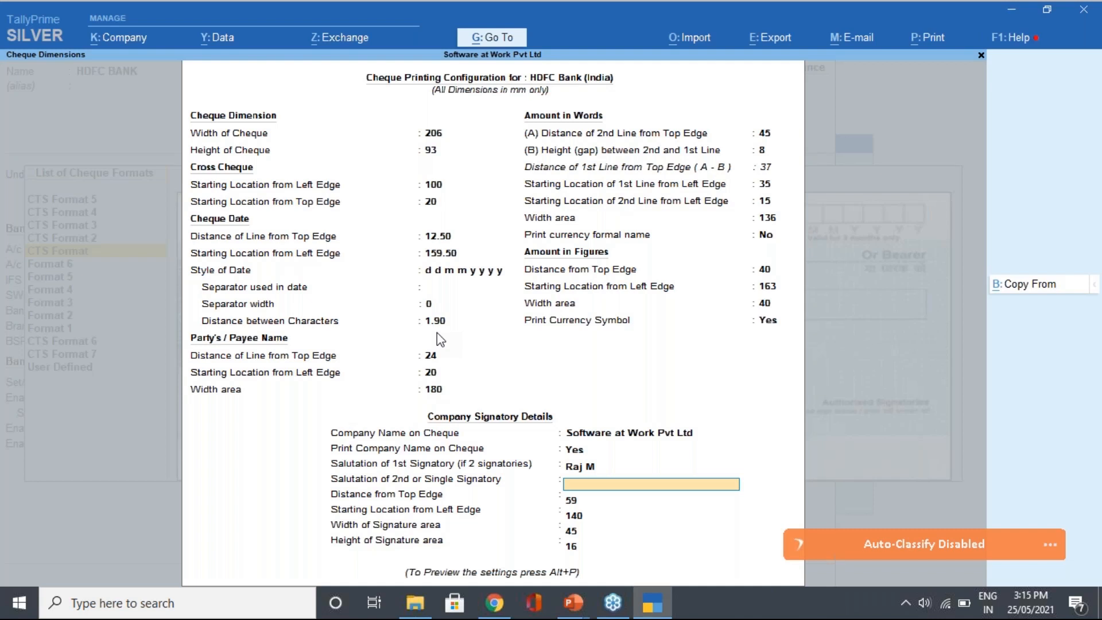
pyautogui.press('Return')
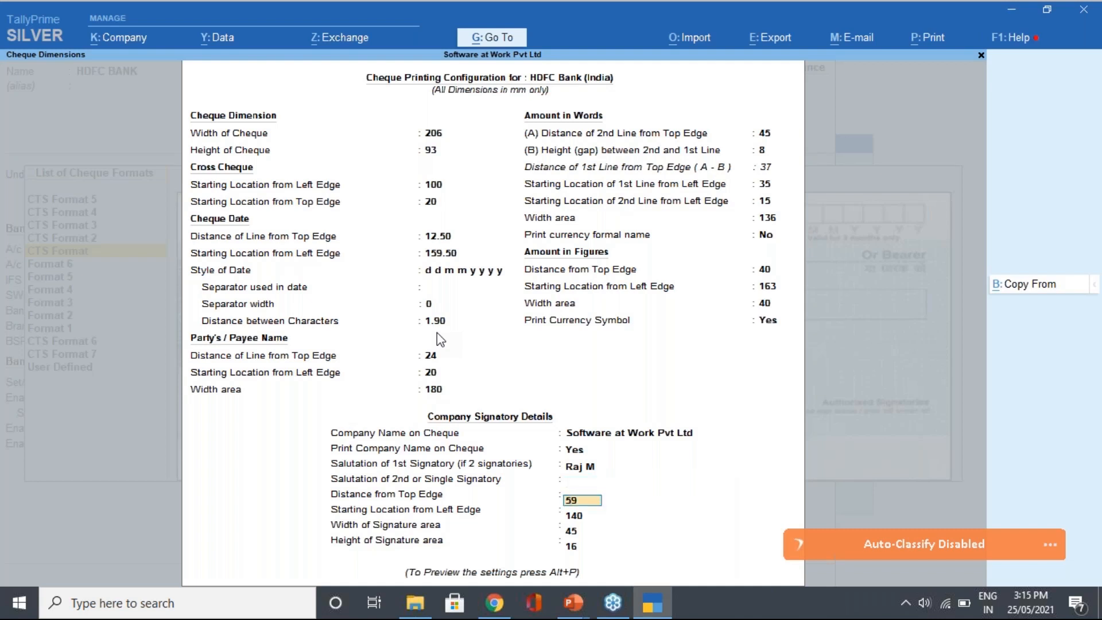
pyautogui.press('Return')
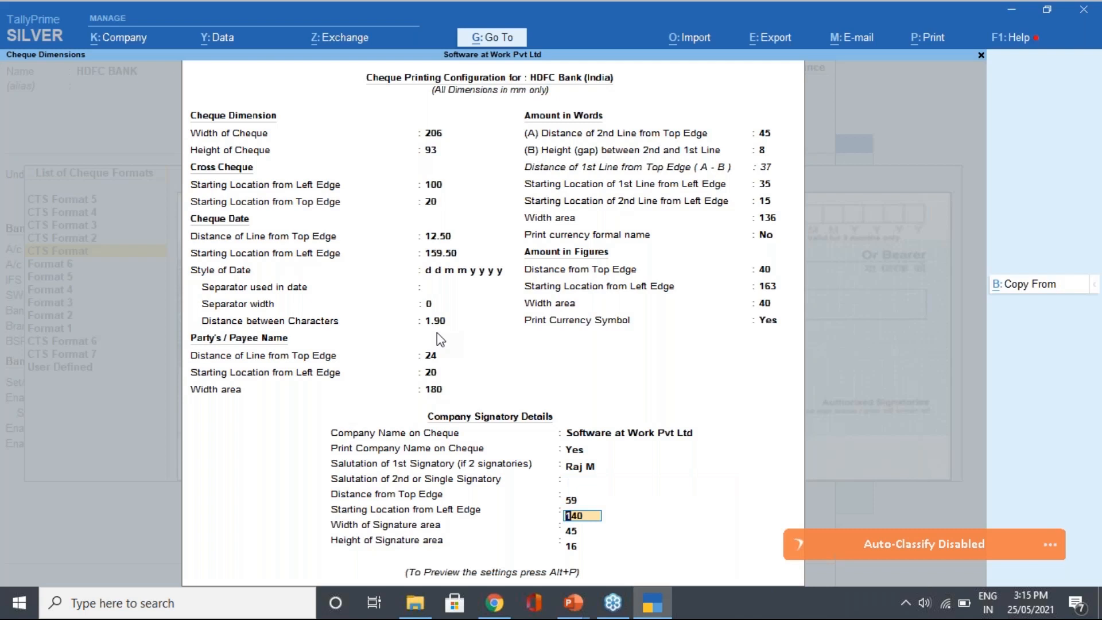
pyautogui.press('Return')
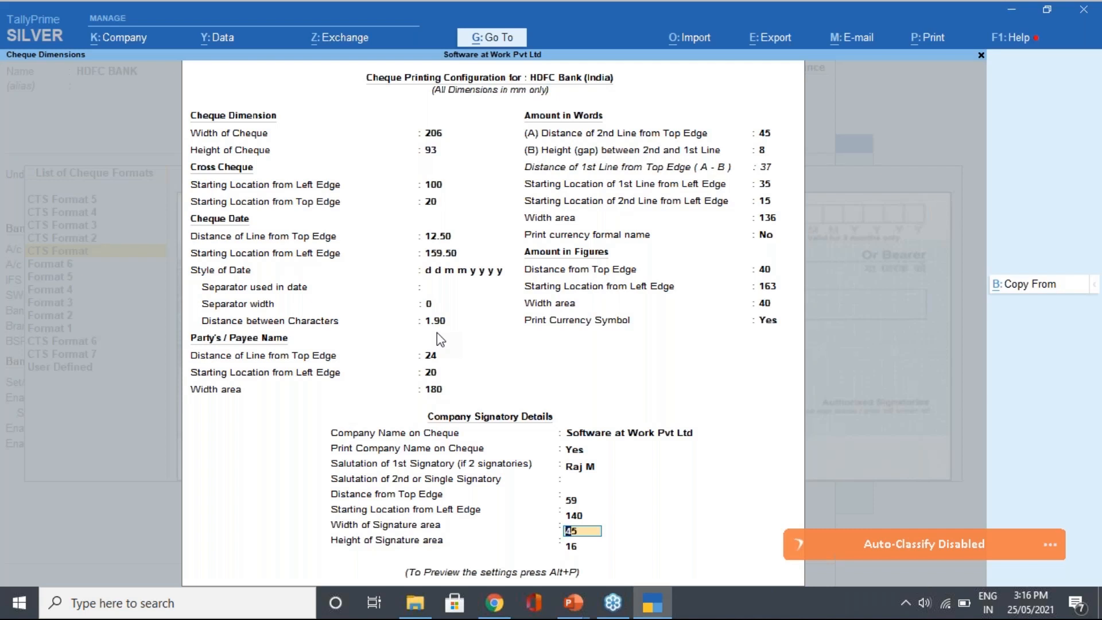
pyautogui.press('Return')
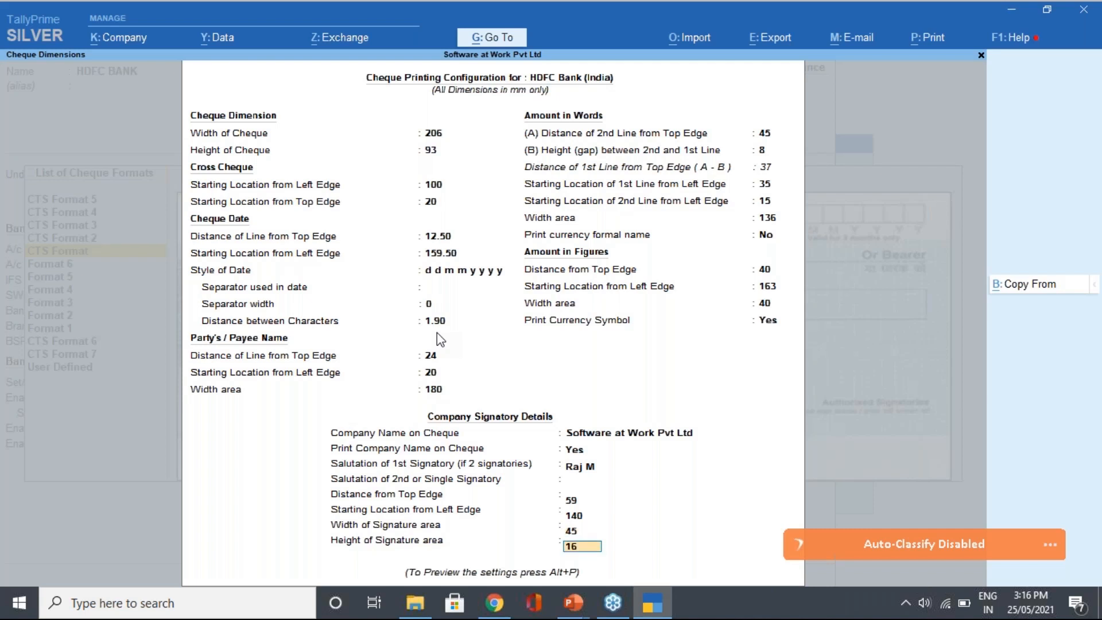
pyautogui.hotkey('alt', 'p')
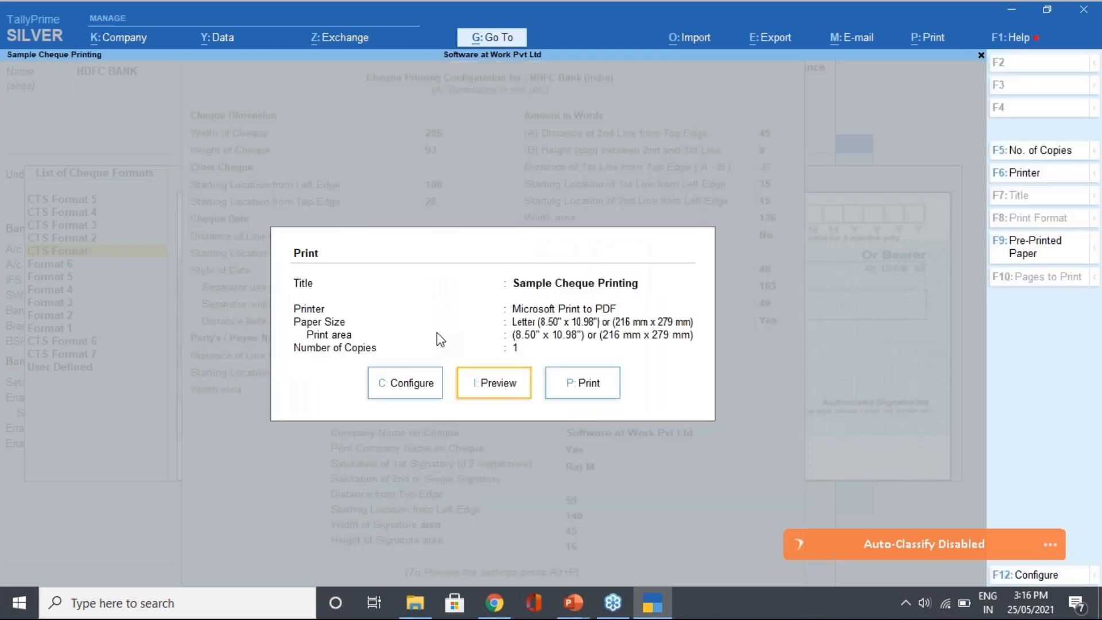
# Preview the sample HDFC cheque enlarged, then close the preview
pyautogui.press('Return')
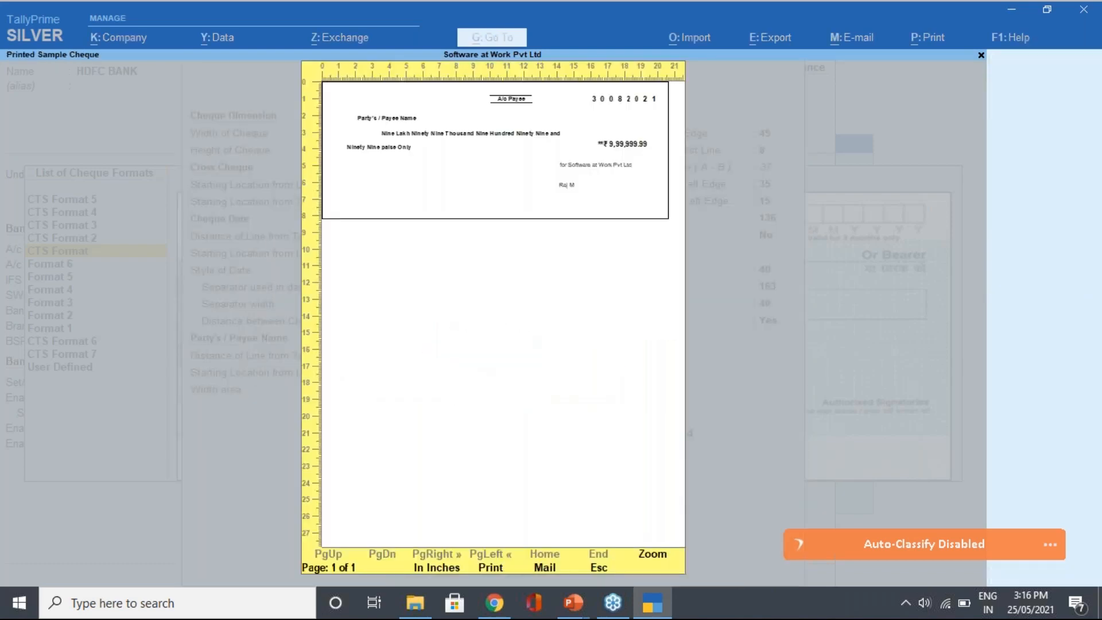
pyautogui.hotkey('alt', 'z')
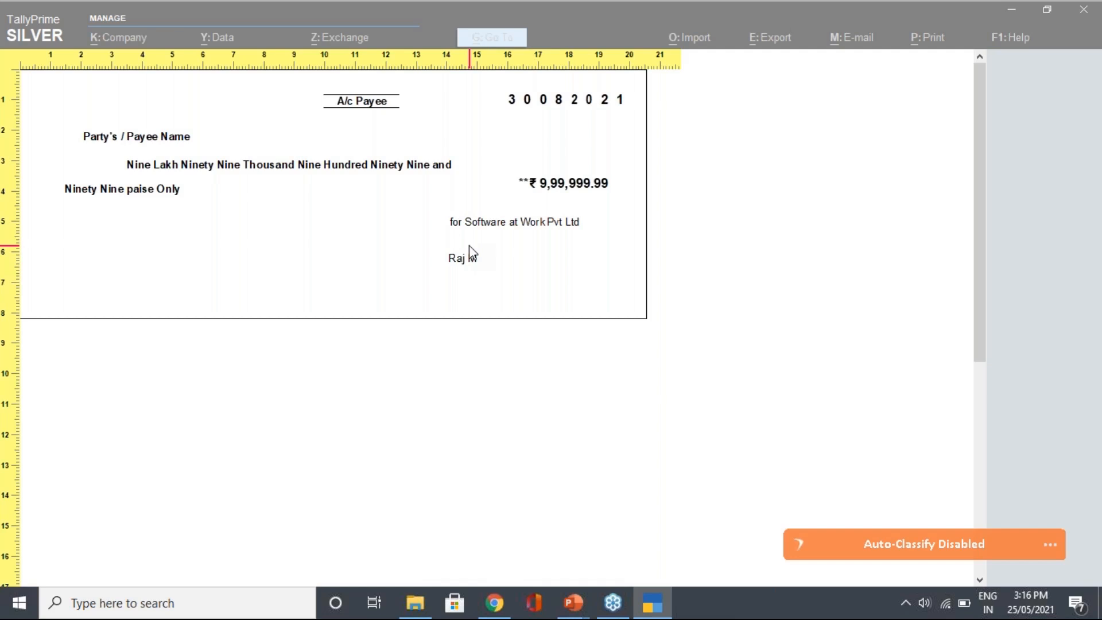
pyautogui.press('Escape')
pyautogui.press('Escape')
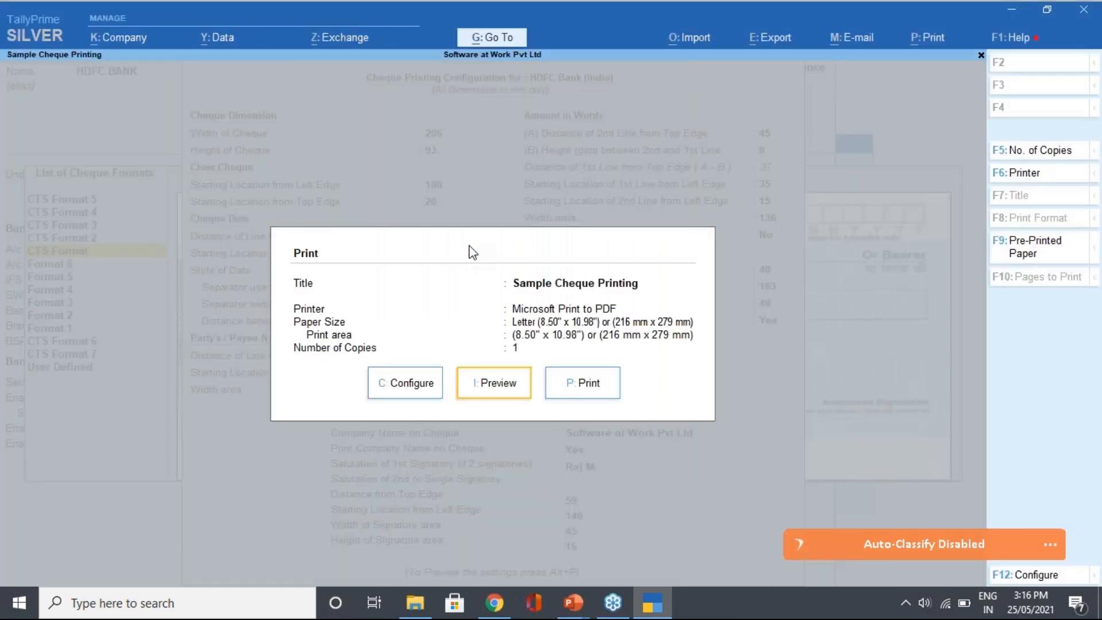
pyautogui.press('Escape')
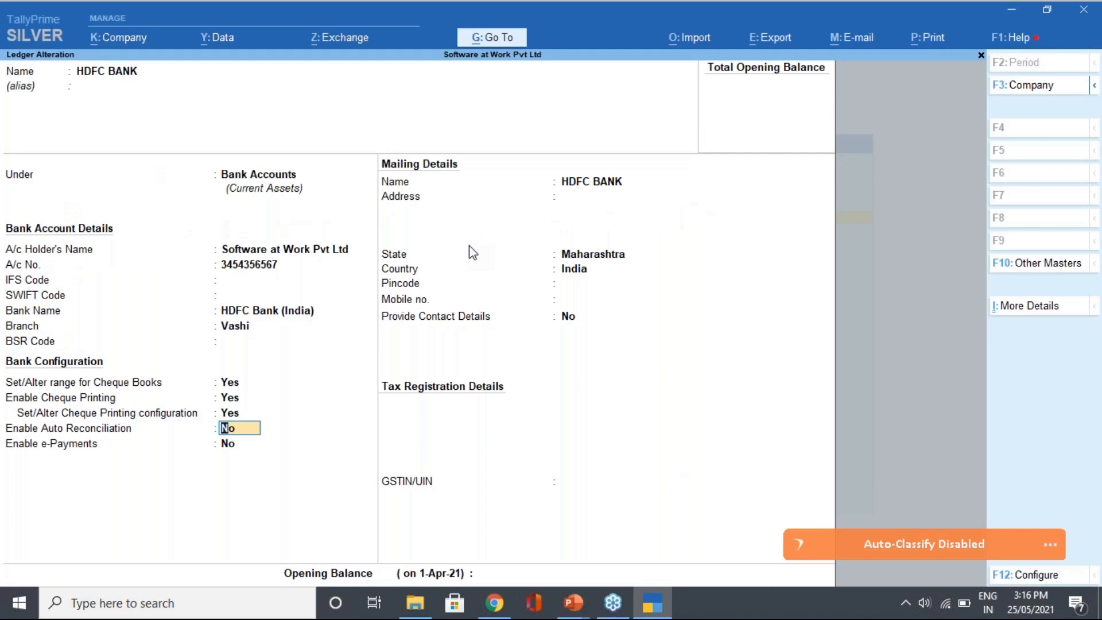
# Set Enable Auto Reconciliation and its configuration option to Yes for HDFC BANK
pyautogui.write('y')
pyautogui.press('Return')
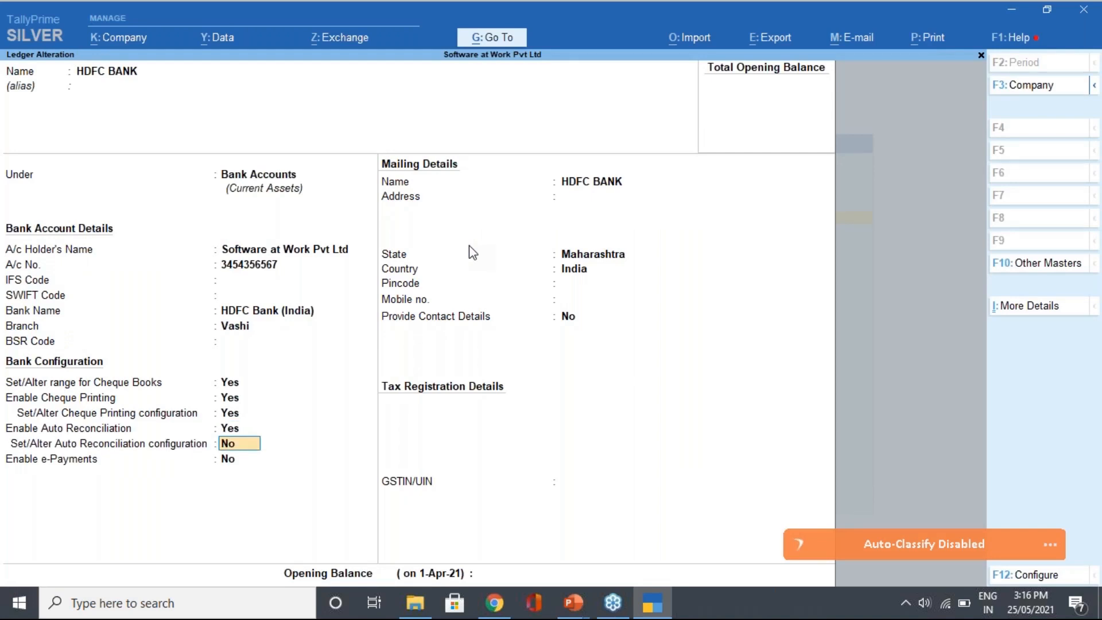
pyautogui.write('y')
pyautogui.press('Return')
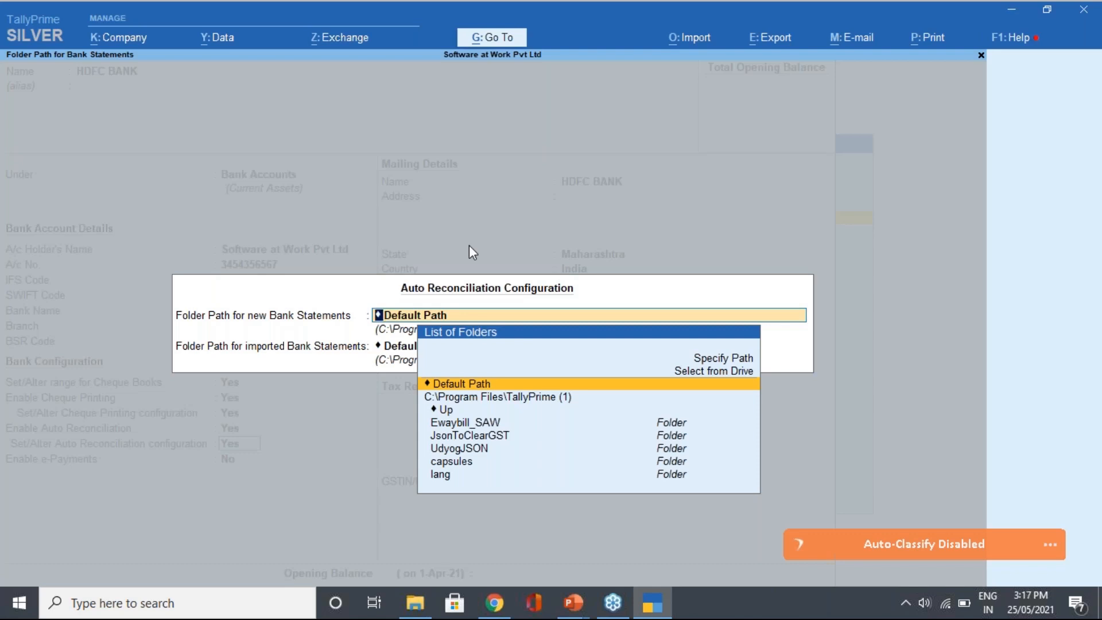
# Quit Auto Reconciliation Configuration without setting folder paths, back to the HDFC BANK ledger form
pyautogui.press('Escape')
pyautogui.press('Escape')
pyautogui.press('y')
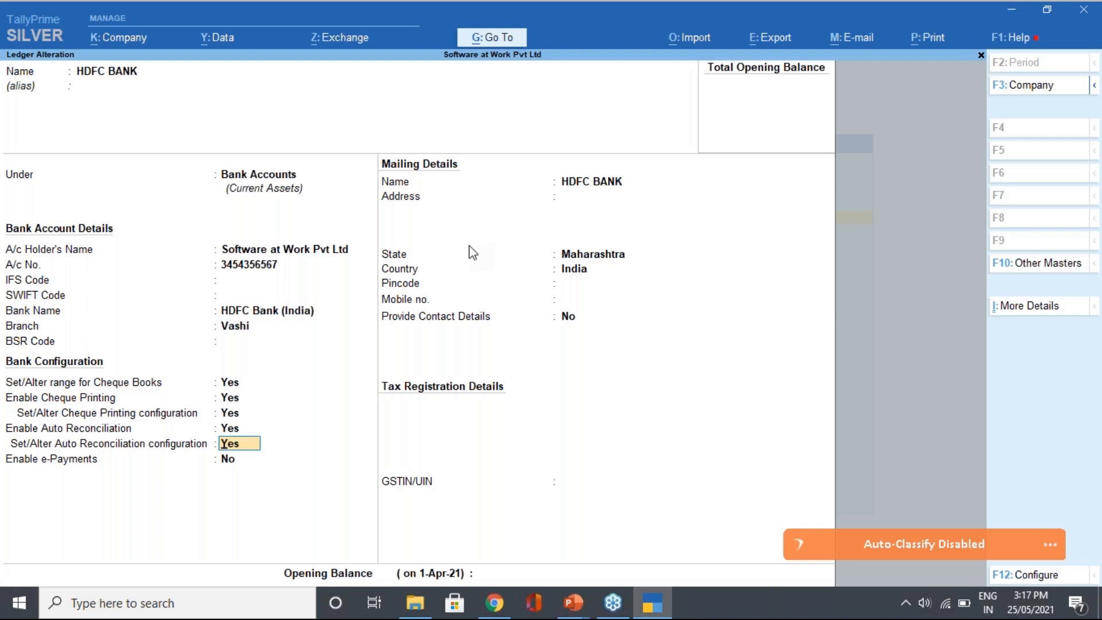
# Set Auto Reconciliation configuration to No and pass e-Payments, address and empty GSTIN/UIN
pyautogui.write('n')
pyautogui.press('Return')
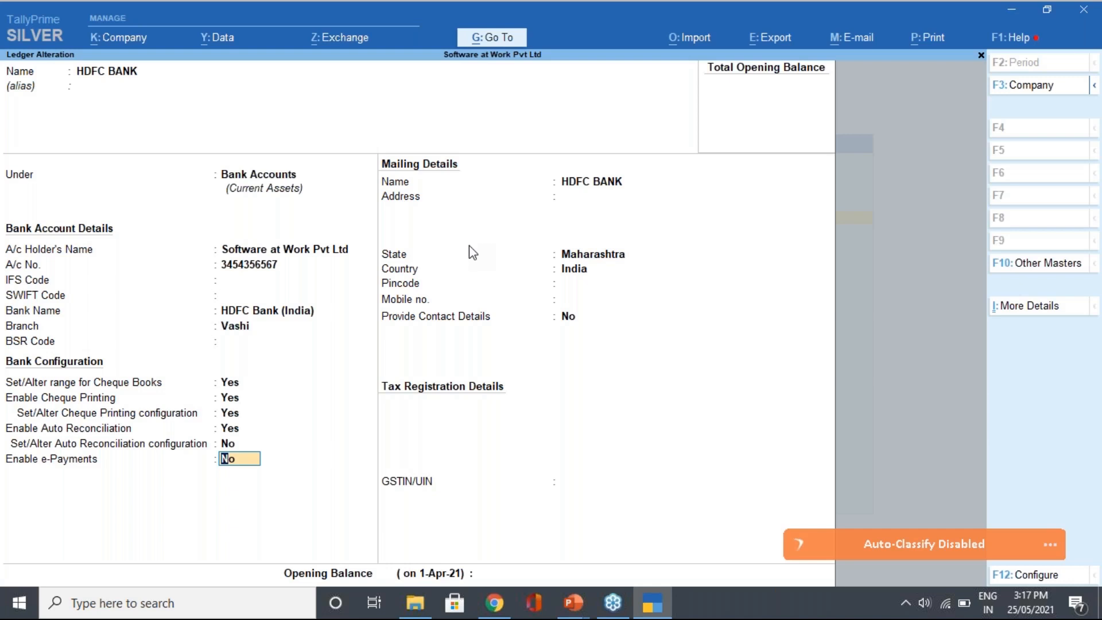
pyautogui.press('Return')
pyautogui.press('Return')
pyautogui.press('Return')
pyautogui.press('Return')
pyautogui.press('Return')
pyautogui.press('Return')
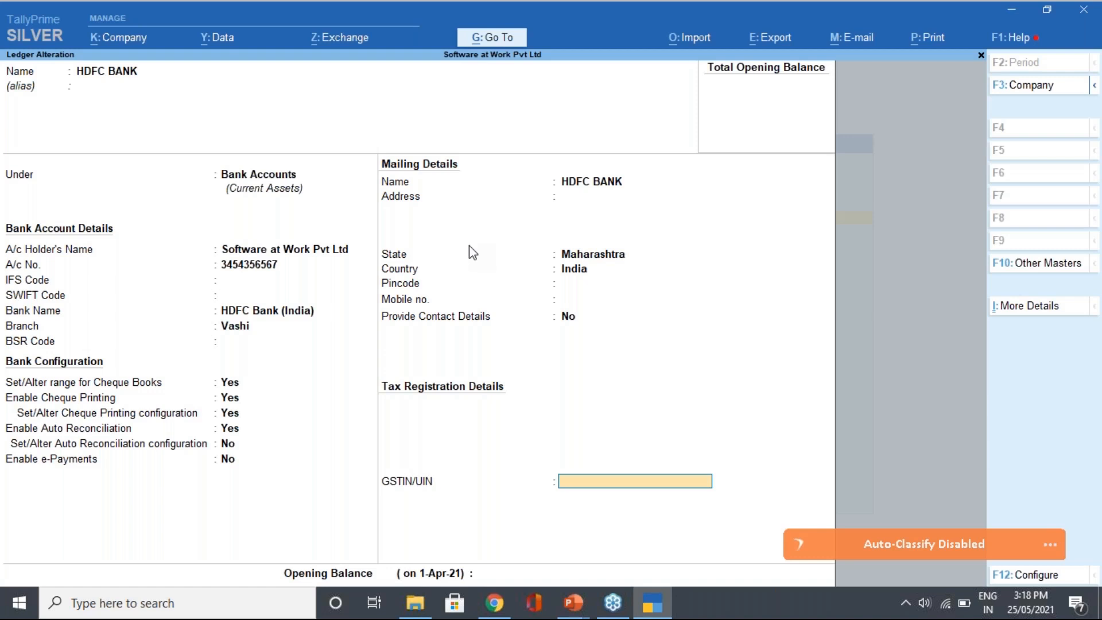
pyautogui.press('Return')
# Accept the HDFC BANK alteration despite the missing GSTIN/UIN and exit to Gateway of Tally
pyautogui.press('Return')
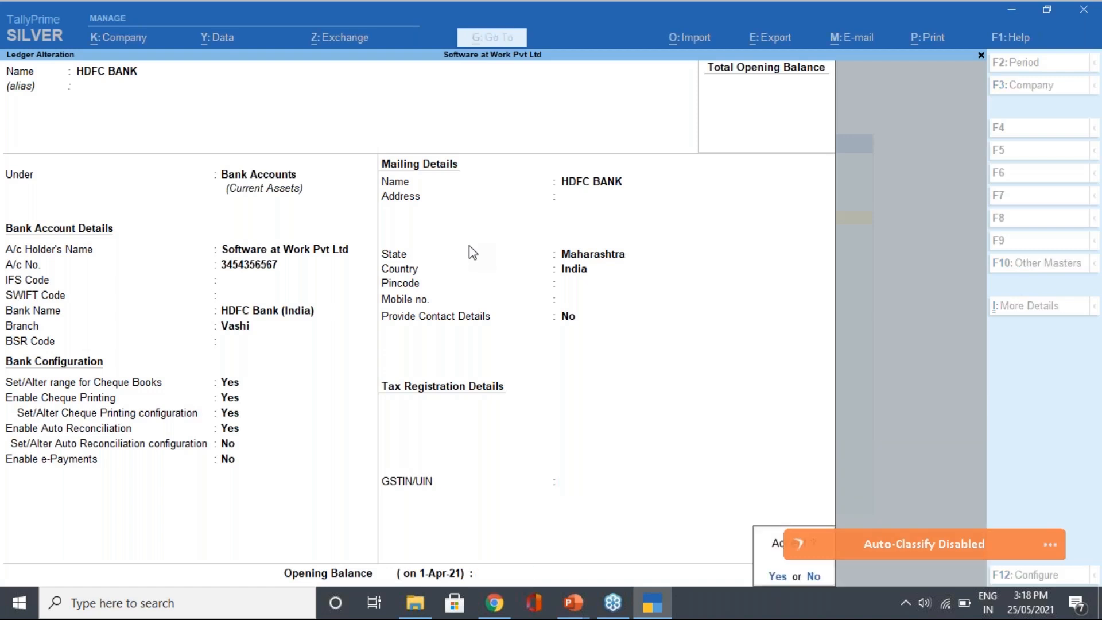
pyautogui.press('Return')
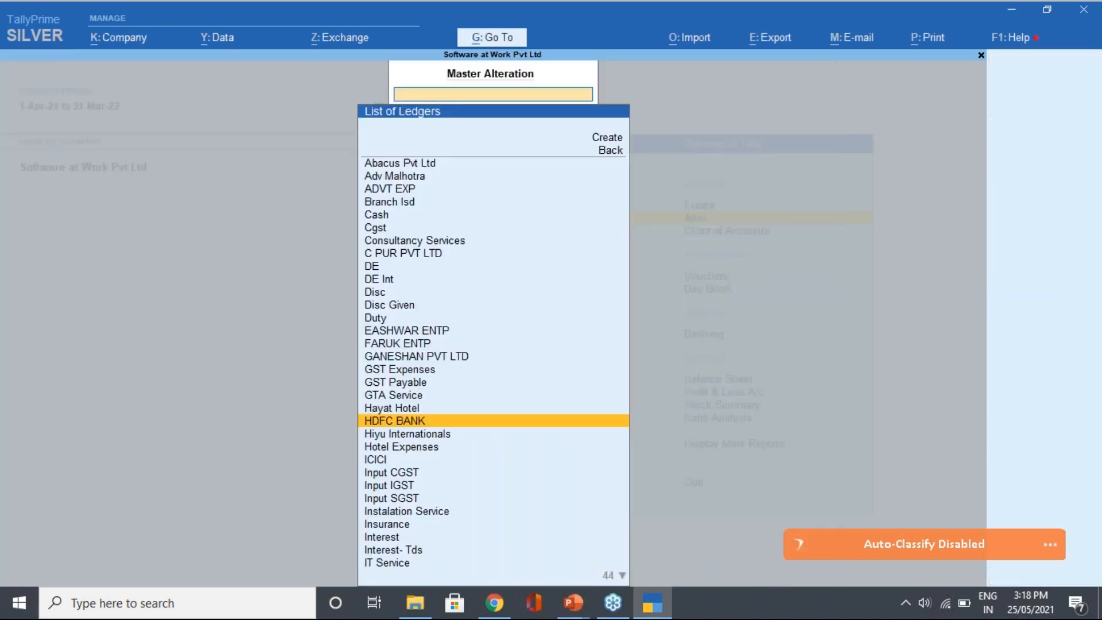
pyautogui.press('Escape')
pyautogui.press('Escape')
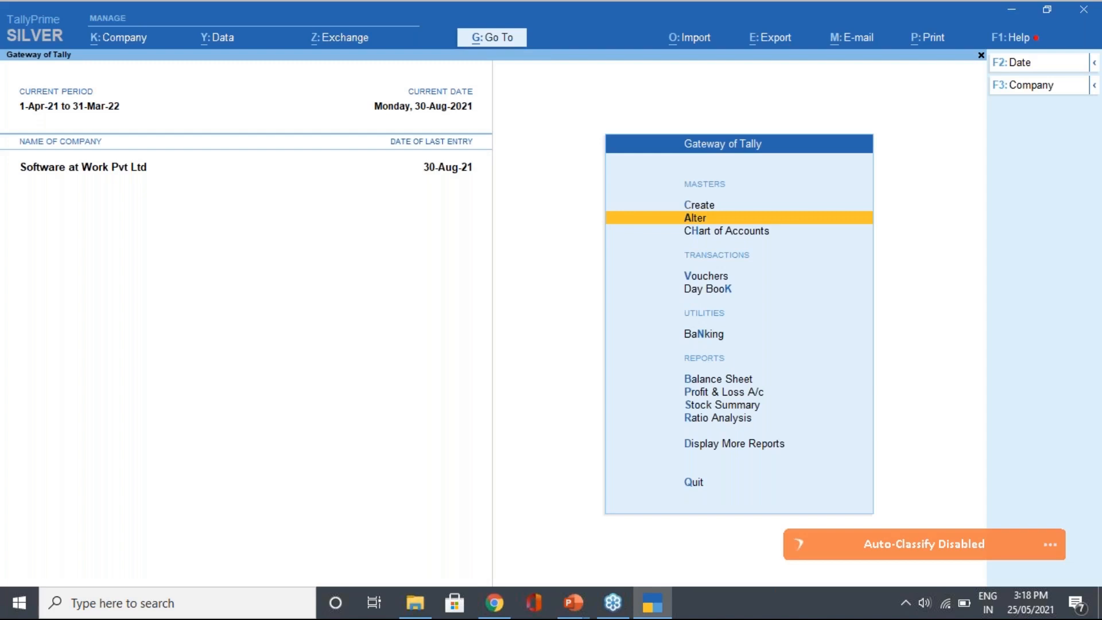
# Start voucher entry and switch the voucher type from Payment to Receipt
pyautogui.press('Down')
pyautogui.press('Down')
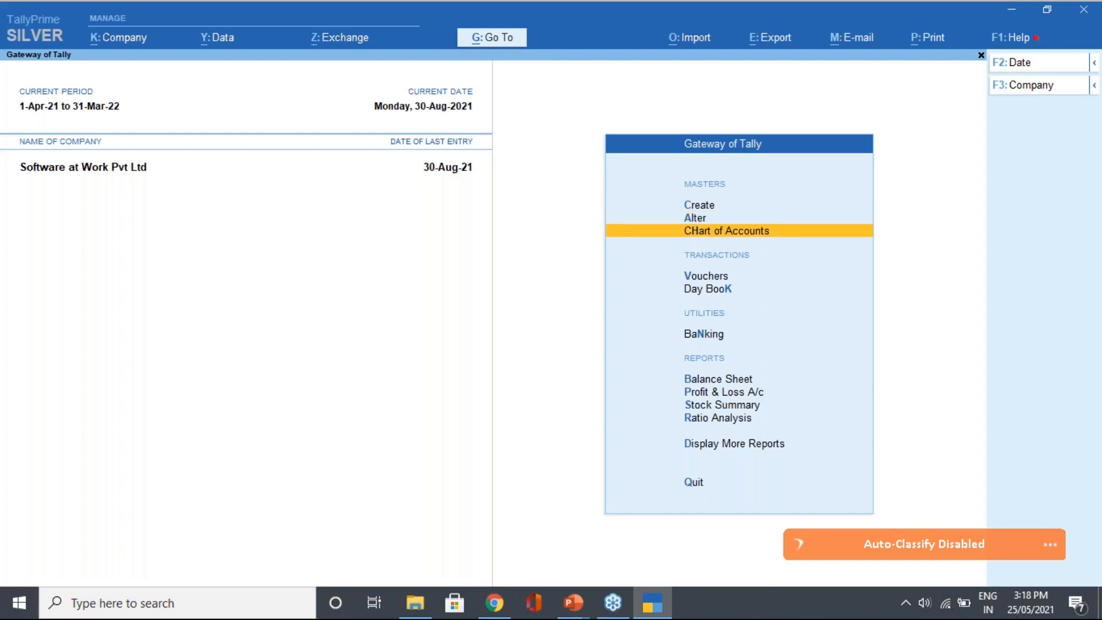
pyautogui.press('Return')
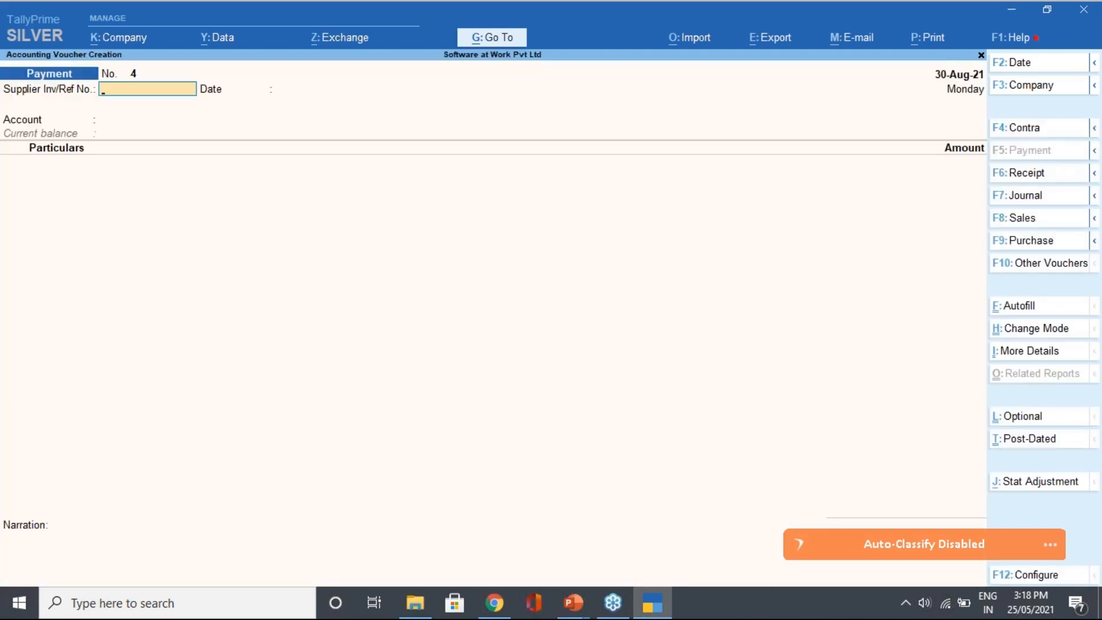
pyautogui.click(1043, 175)
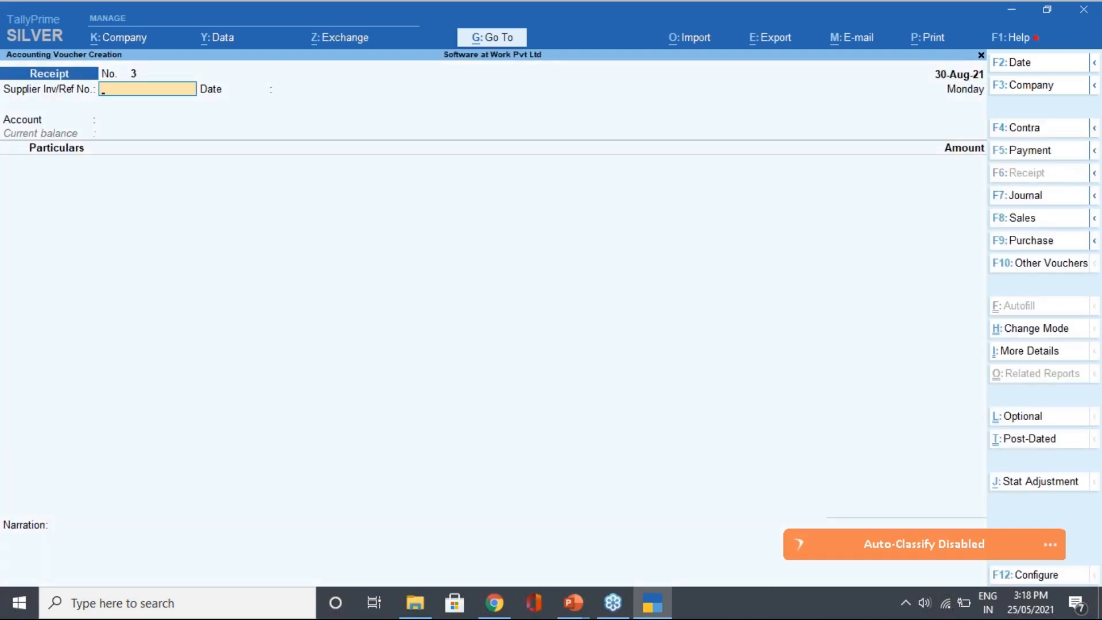
# Change the receipt voucher date to 25-May-21 by entering 25/5
pyautogui.click(1021, 62)
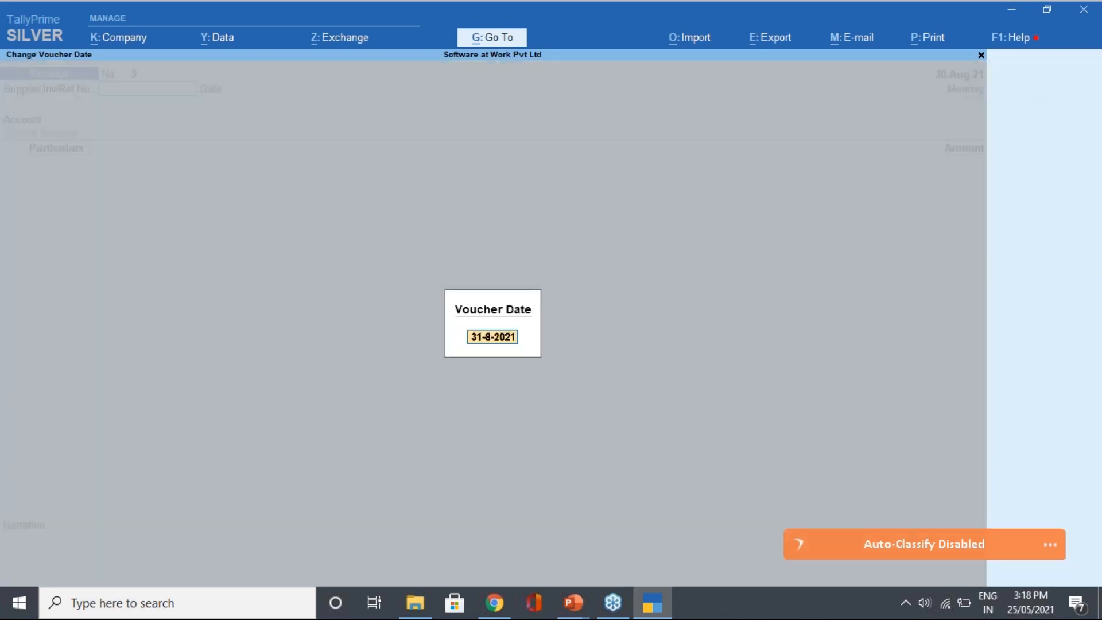
pyautogui.press('BackSpace')
pyautogui.write('25/5')
pyautogui.press('Return')
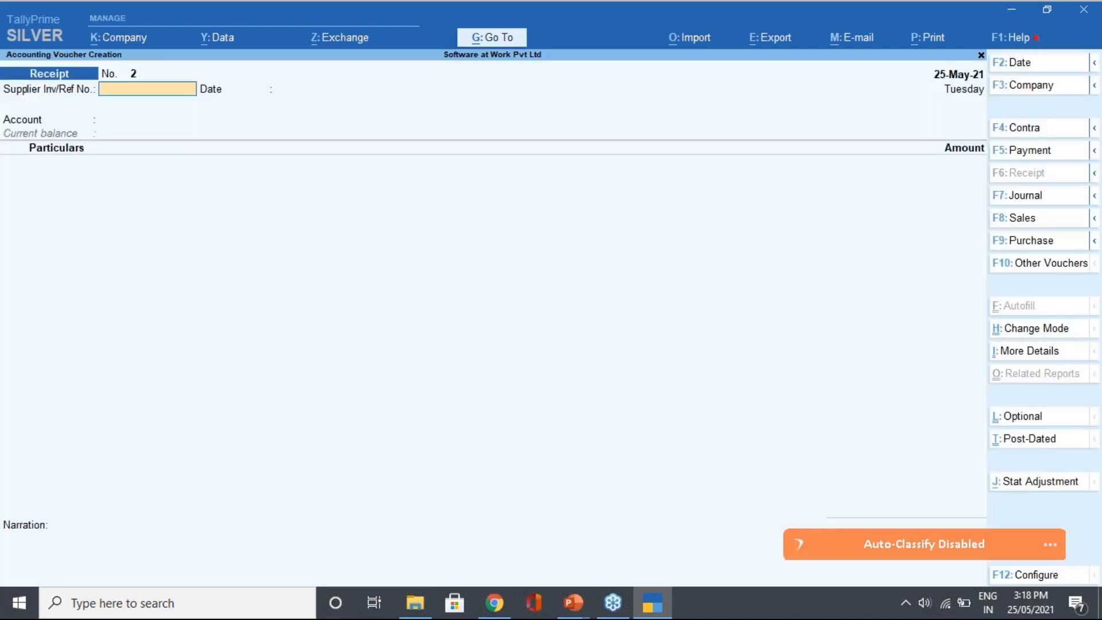
# Select HDFC BANK as the receipt's account
pyautogui.press('Return')
pyautogui.press('Return')
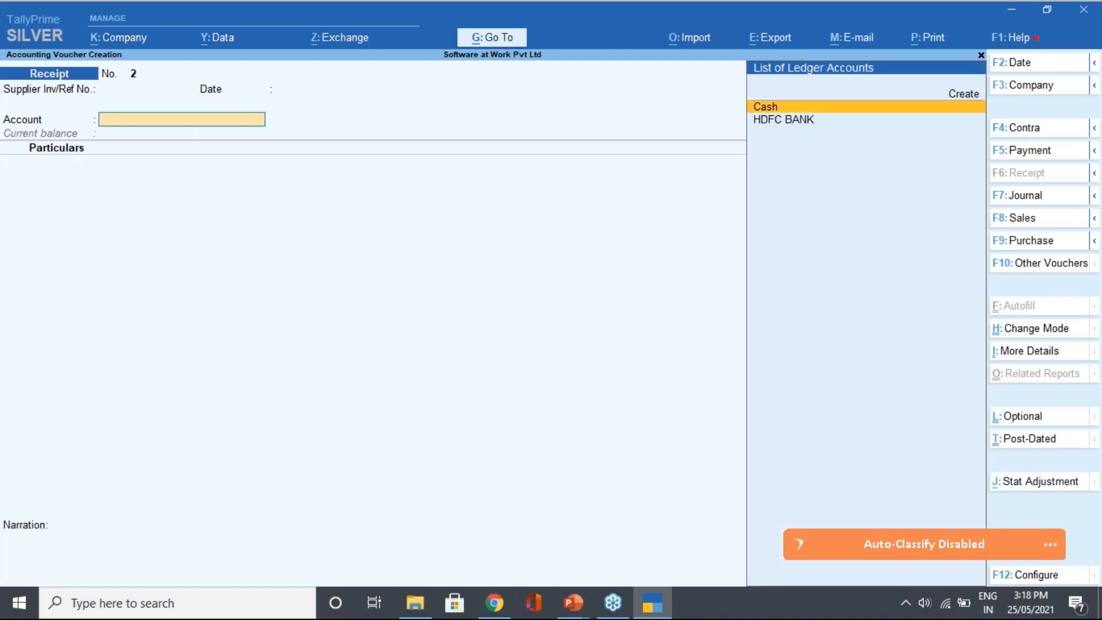
pyautogui.press('Down')
pyautogui.press('Return')
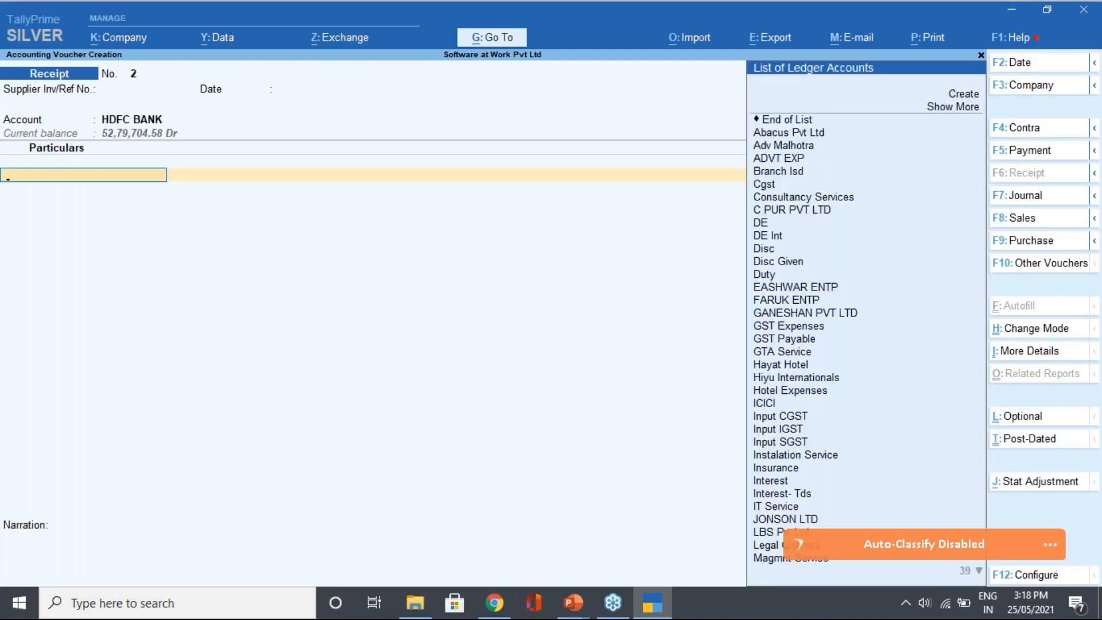
# Choose Abacus Pvt Ltd as the credited party in Particulars
pyautogui.press('Down')
pyautogui.press('Down')
pyautogui.press('Down')
pyautogui.press('Down')
pyautogui.press('Down')
pyautogui.press('Down')
pyautogui.press('Down')
pyautogui.press('Down')
pyautogui.press('Down')
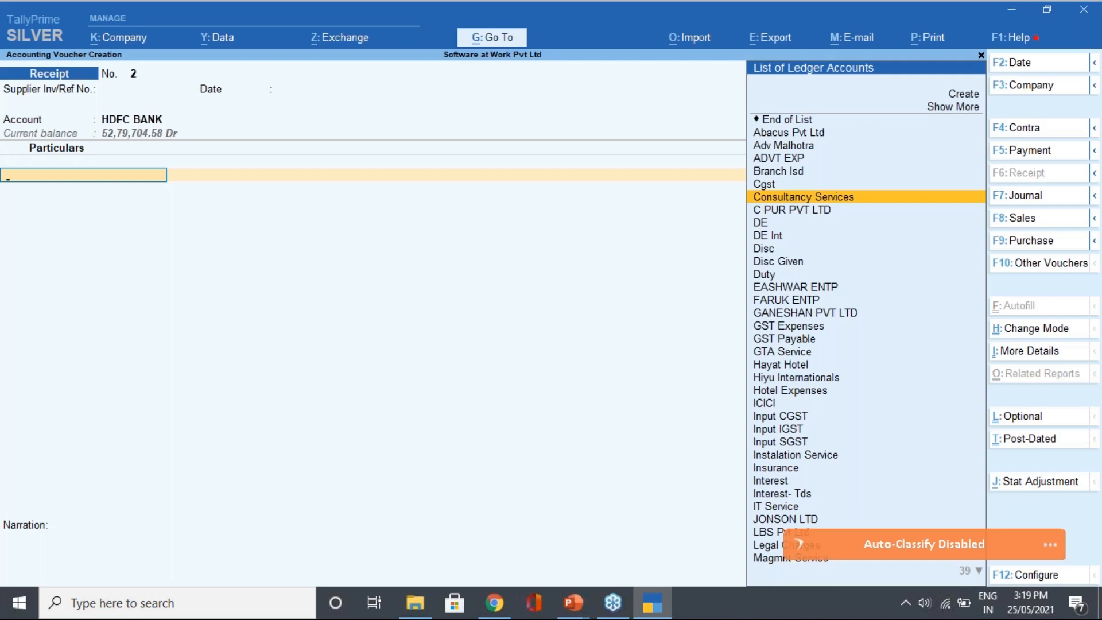
pyautogui.press('Down')
pyautogui.press('Down')
pyautogui.press('Down')
pyautogui.press('Down')
pyautogui.press('Down')
pyautogui.press('Down')
pyautogui.press('Down')
pyautogui.press('Down')
pyautogui.press('Down')
pyautogui.press('Down')
pyautogui.press('Down')
pyautogui.press('Down')
pyautogui.press('Down')
pyautogui.press('Down')
pyautogui.press('Down')
pyautogui.press('Down')
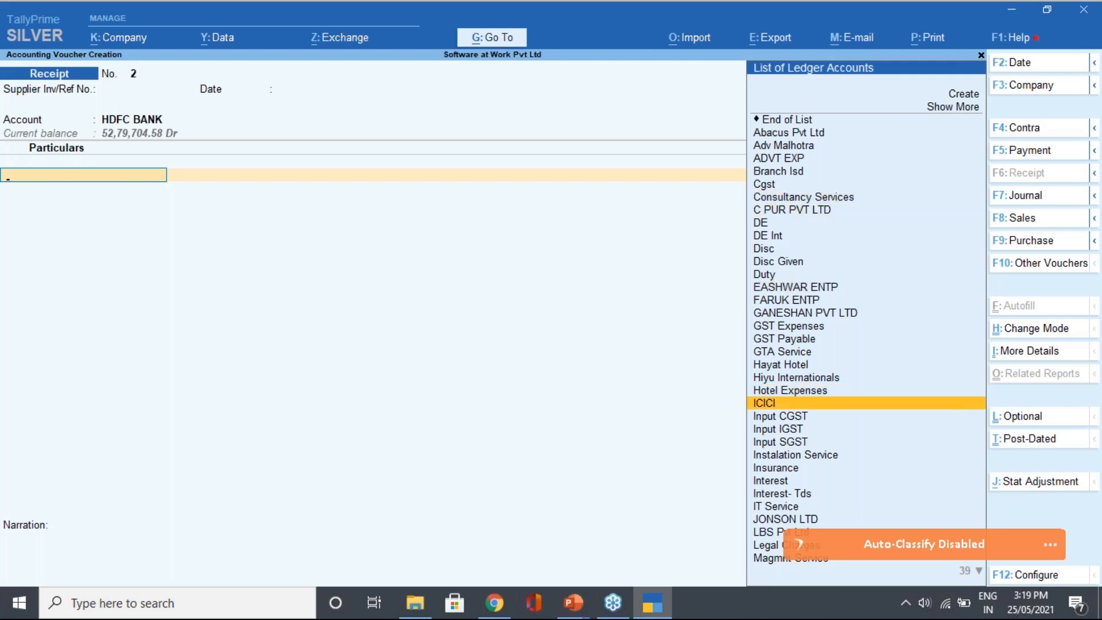
pyautogui.press('Up')
pyautogui.press('Up')
pyautogui.press('Up')
pyautogui.press('Up')
pyautogui.press('Up')
pyautogui.press('Up')
pyautogui.press('Up')
pyautogui.press('Up')
pyautogui.press('Up')
pyautogui.press('Up')
pyautogui.press('Up')
pyautogui.press('Up')
pyautogui.press('Up')
pyautogui.press('Up')
pyautogui.press('Up')
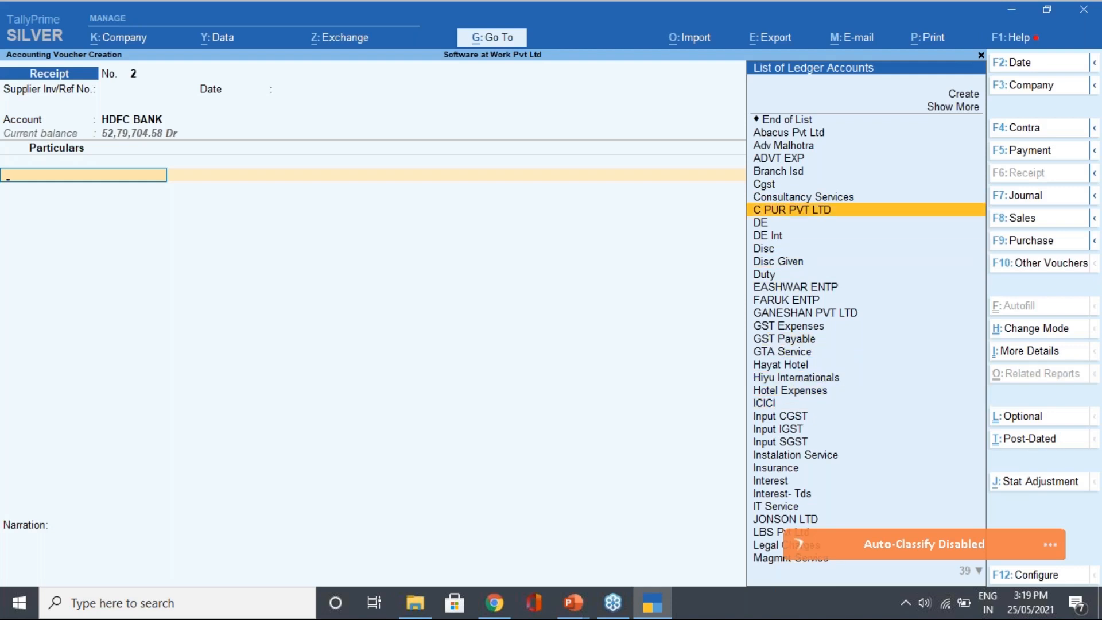
pyautogui.press('Up')
pyautogui.press('Up')
pyautogui.press('Up')
pyautogui.press('Up')
pyautogui.press('Up')
pyautogui.press('Up')
pyautogui.press('Return')
pyautogui.press('Escape')
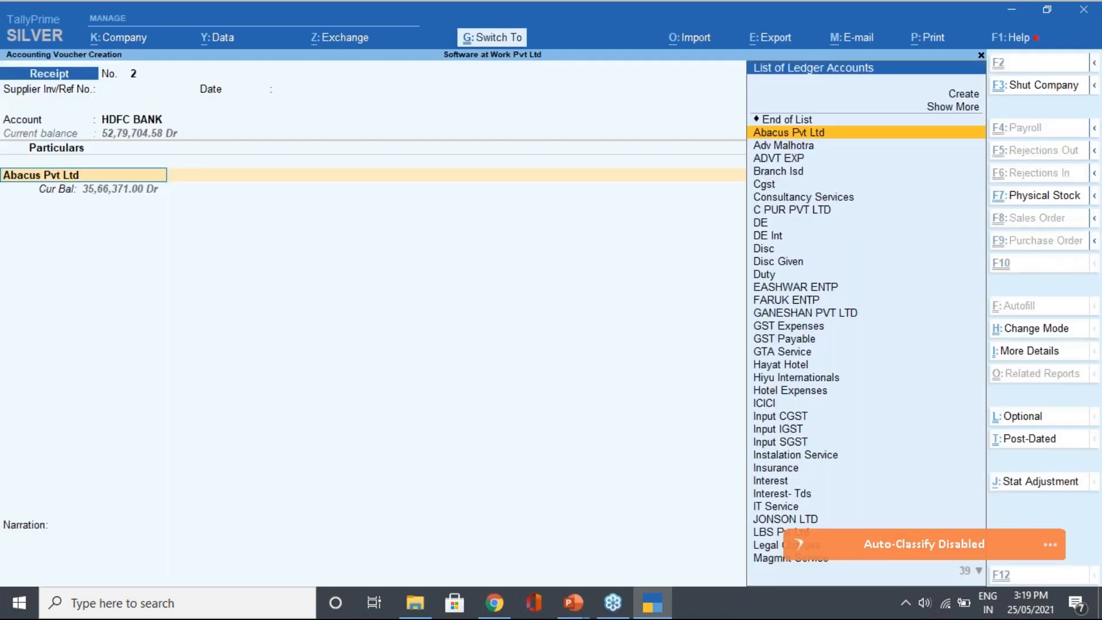
# Review Abacus Pvt Ltd's ledger with Ctrl+Enter, accept it, and open bill-wise details
pyautogui.hotkey('ctrl', 'Return')
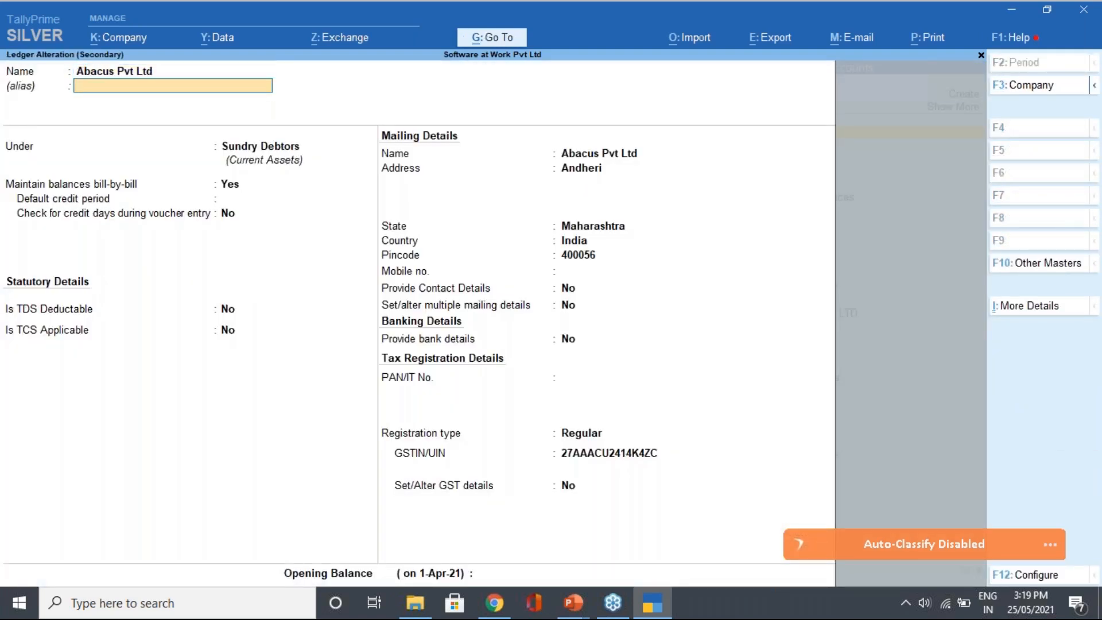
pyautogui.press('Return')
pyautogui.press('Return')
pyautogui.press('Return')
pyautogui.press('Return')
pyautogui.press('Return')
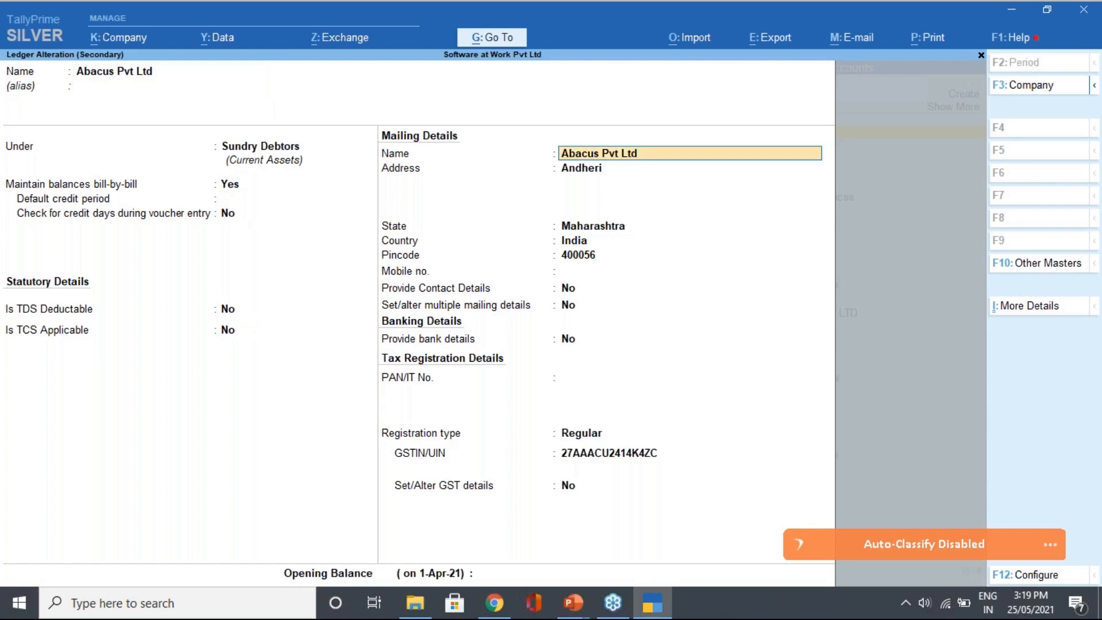
pyautogui.hotkey('ctrl', 'a')
pyautogui.press('Return')
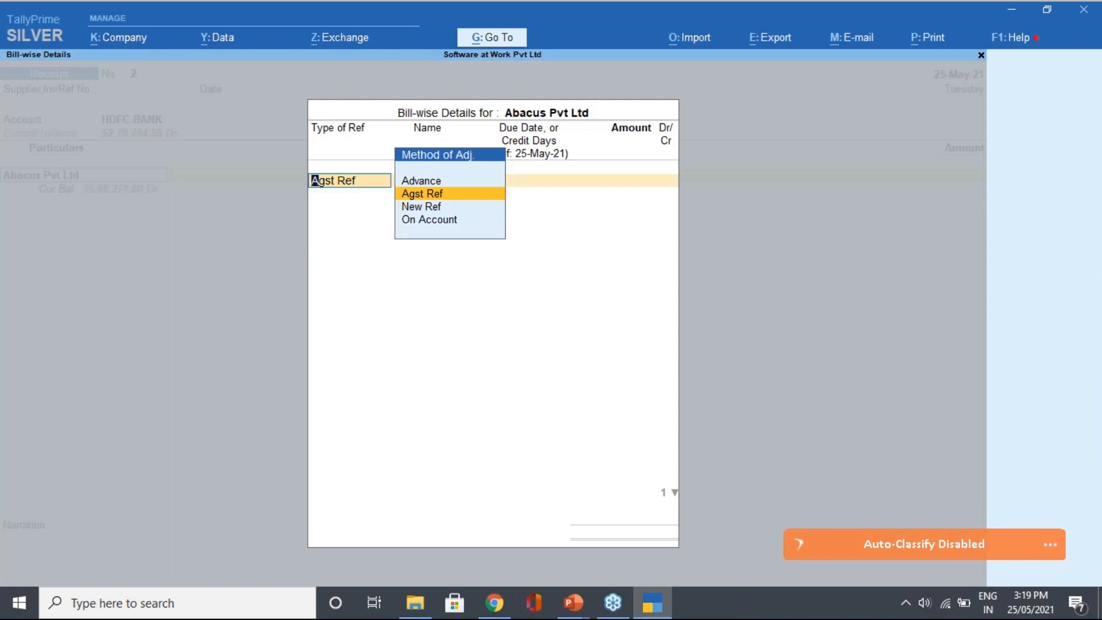
# Settle 50,000 Cr via Agst Ref against pending bill SAW/001/21-22 and move to the total
pyautogui.press('Down')
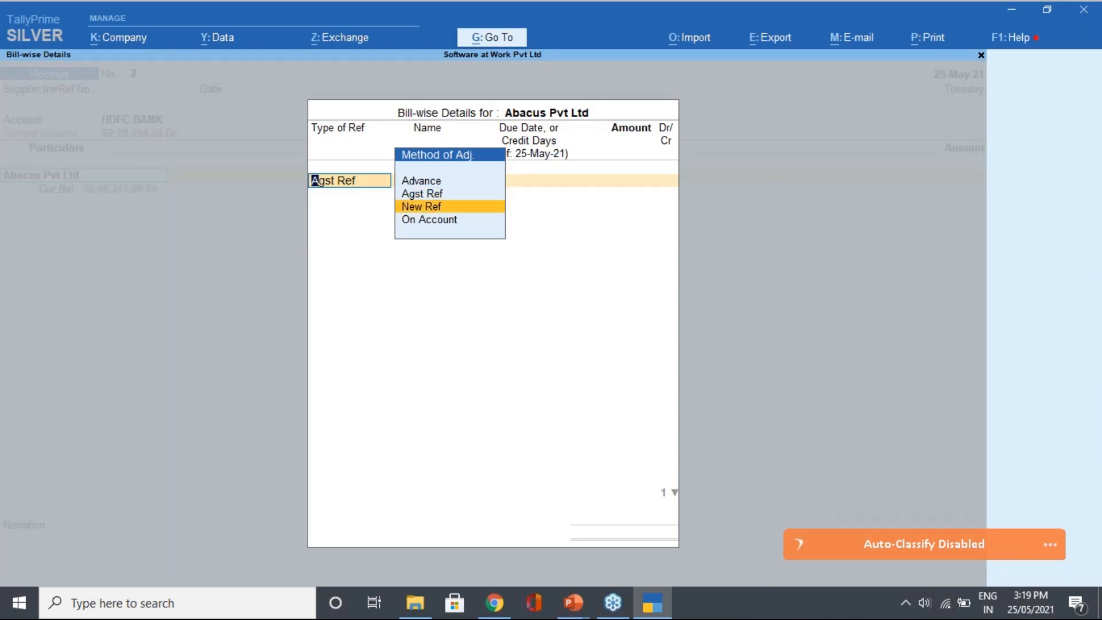
pyautogui.press('Down')
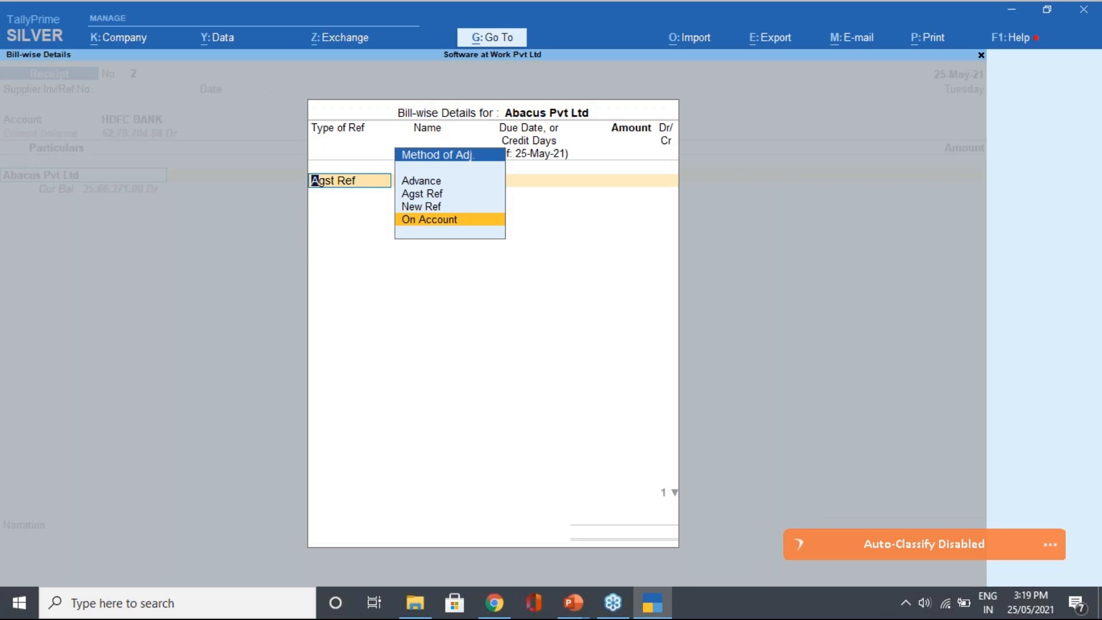
pyautogui.press('Up')
pyautogui.press('Up')
pyautogui.press('Return')
pyautogui.press('Down')
pyautogui.press('Up')
pyautogui.press('Return')
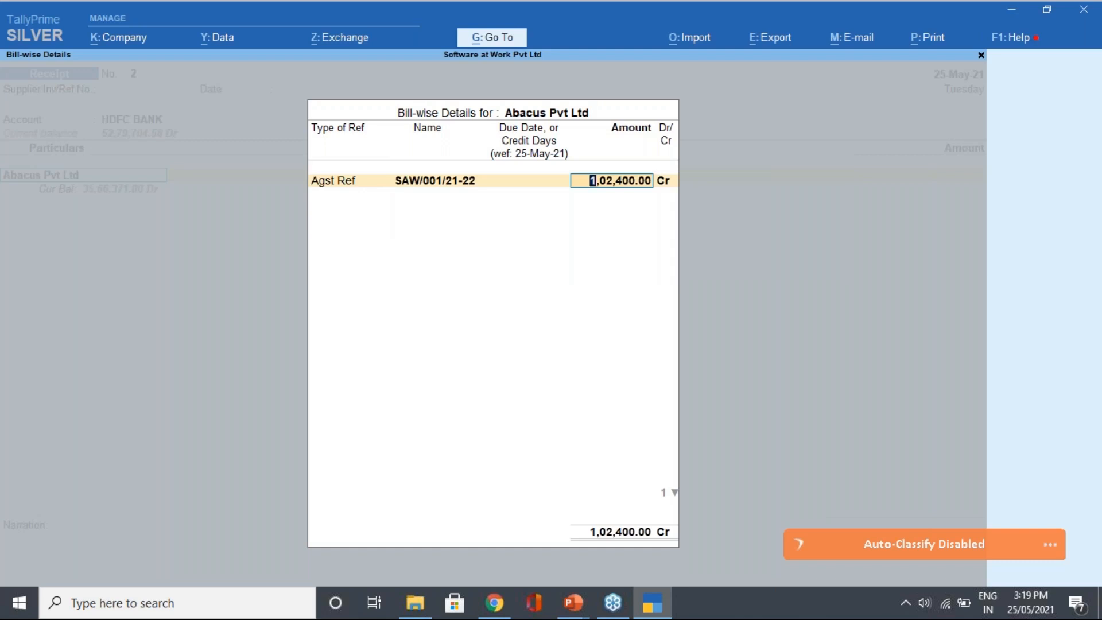
pyautogui.write('50000')
pyautogui.press('Return')
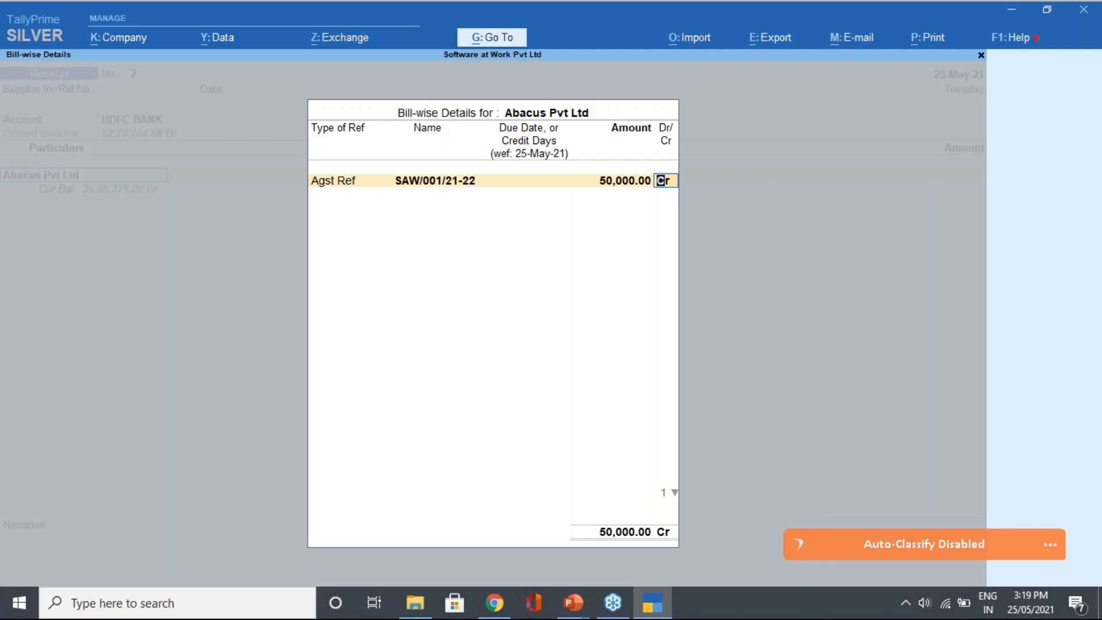
pyautogui.press('Return')
pyautogui.press('Return')
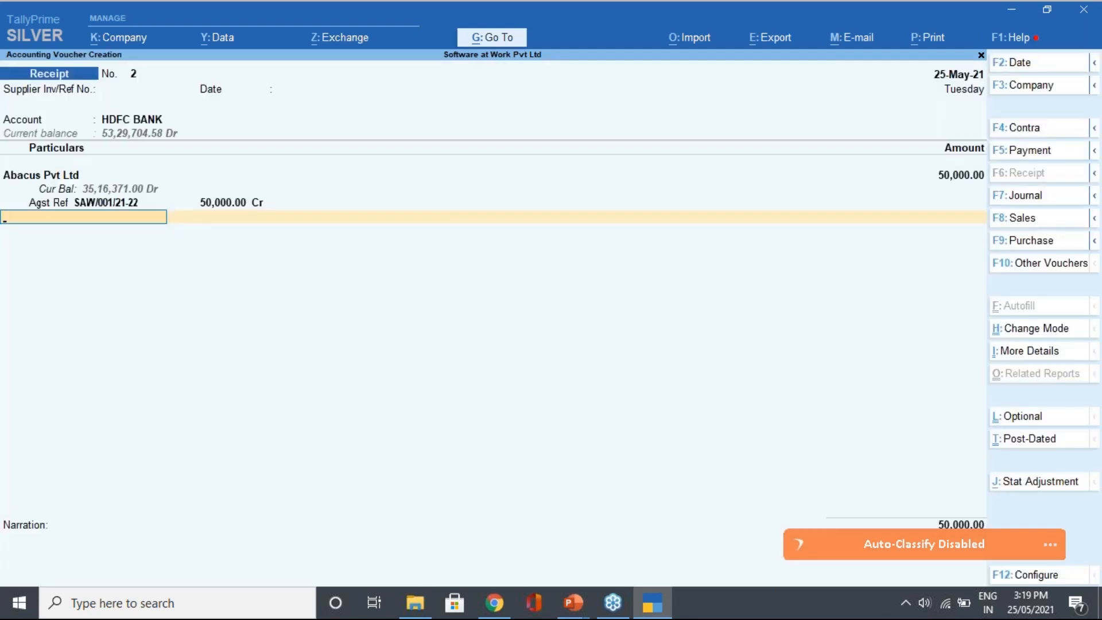
pyautogui.press('Return')
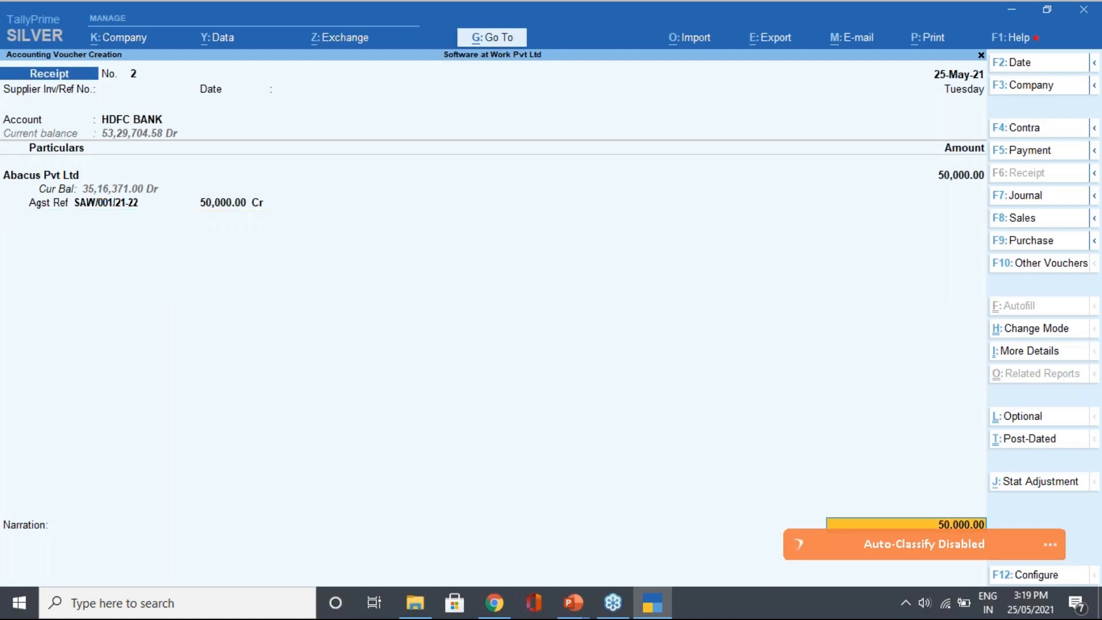
# Change the HDFC BANK allocation's transaction type from Cheque/DD to e-Fund Transfer
pyautogui.press('Return')
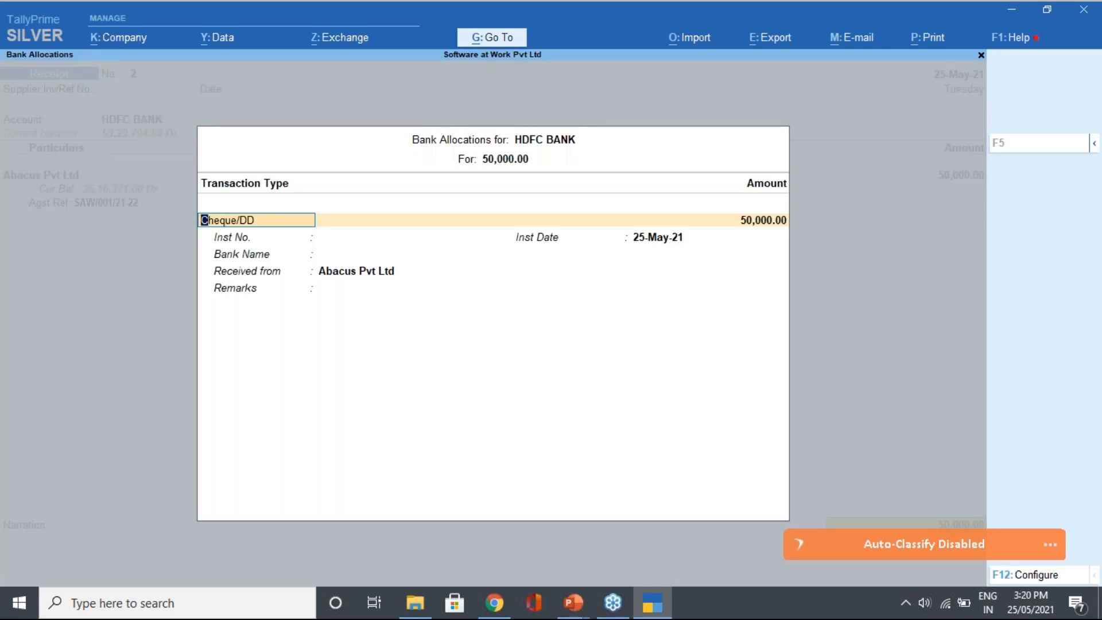
pyautogui.press('BackSpace')
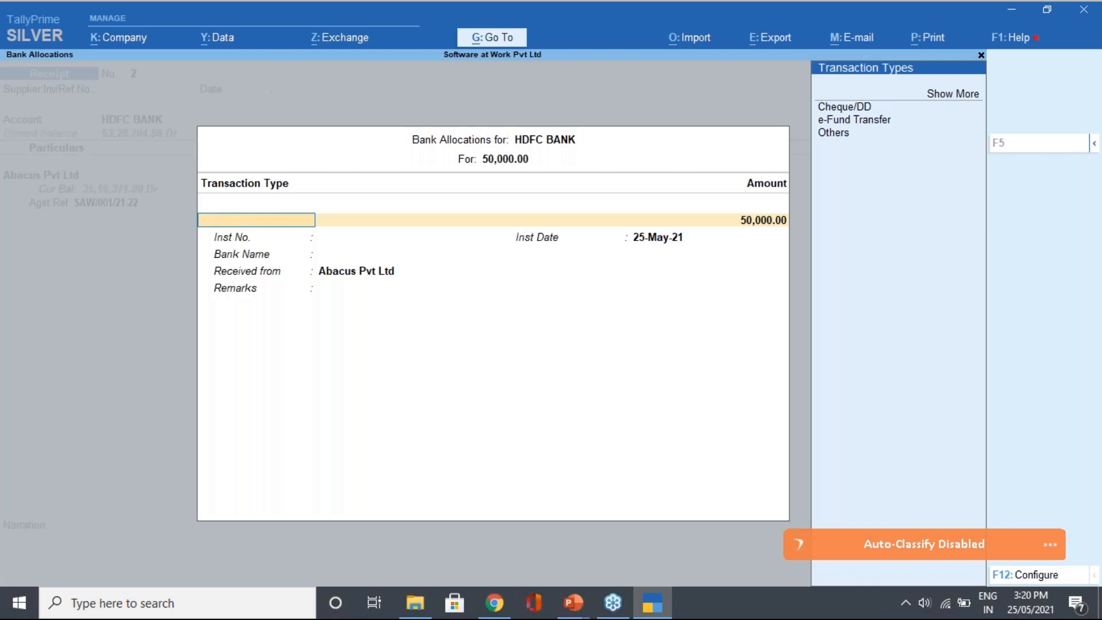
pyautogui.press('Down')
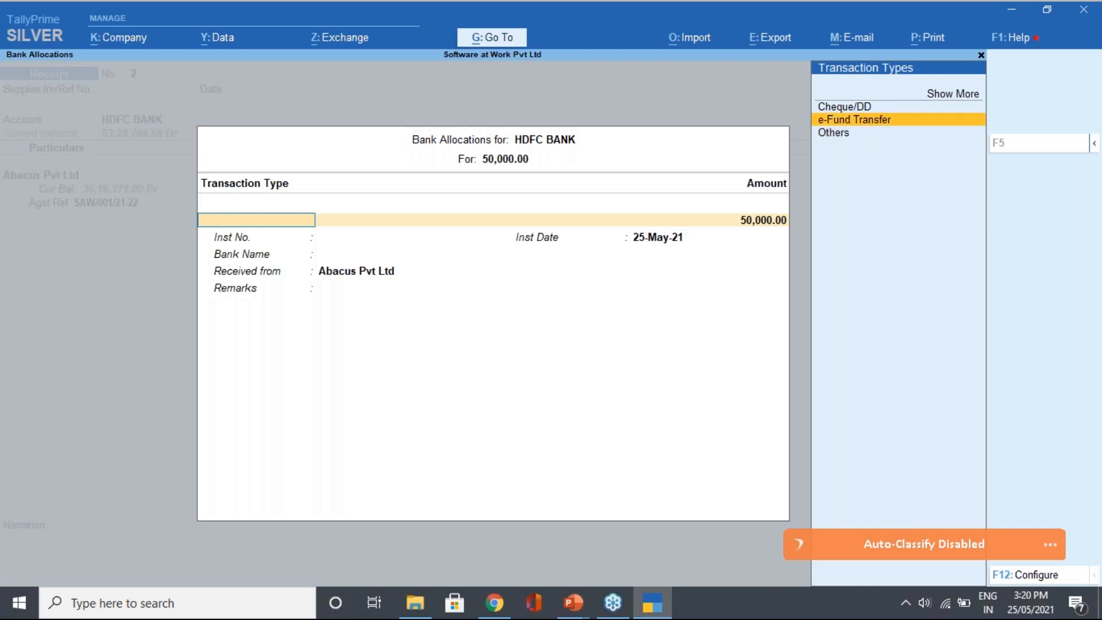
pyautogui.press('Up')
pyautogui.press('Up')
pyautogui.press('Return')
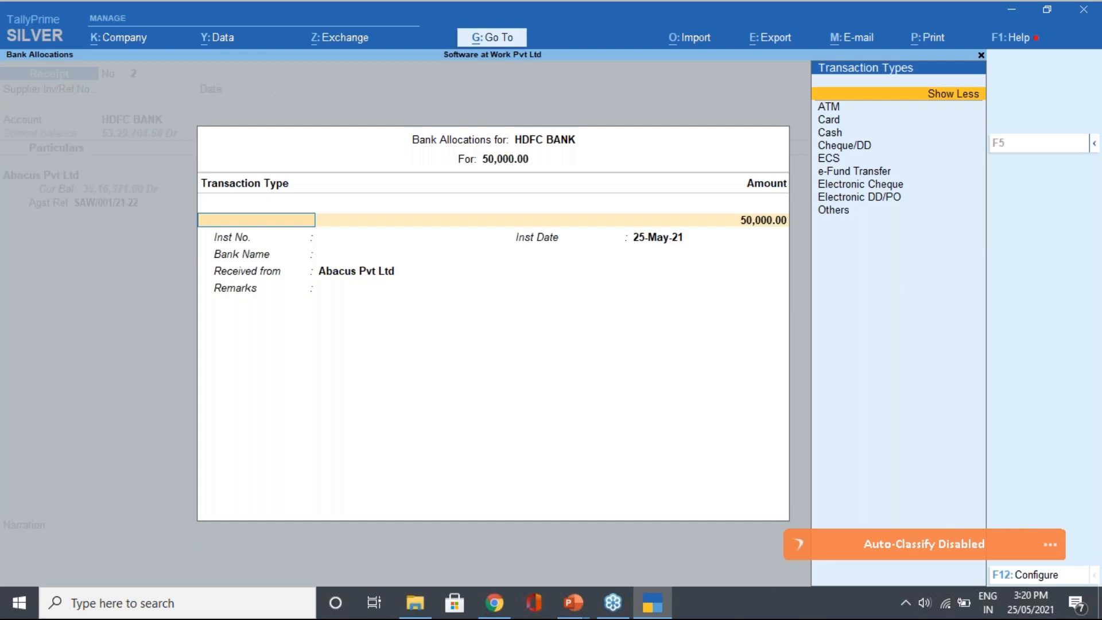
pyautogui.press('Down')
pyautogui.press('Down')
pyautogui.press('Down')
pyautogui.press('Down')
pyautogui.press('Down')
pyautogui.press('Down')
pyautogui.press('Down')
pyautogui.press('Down')
pyautogui.press('Down')
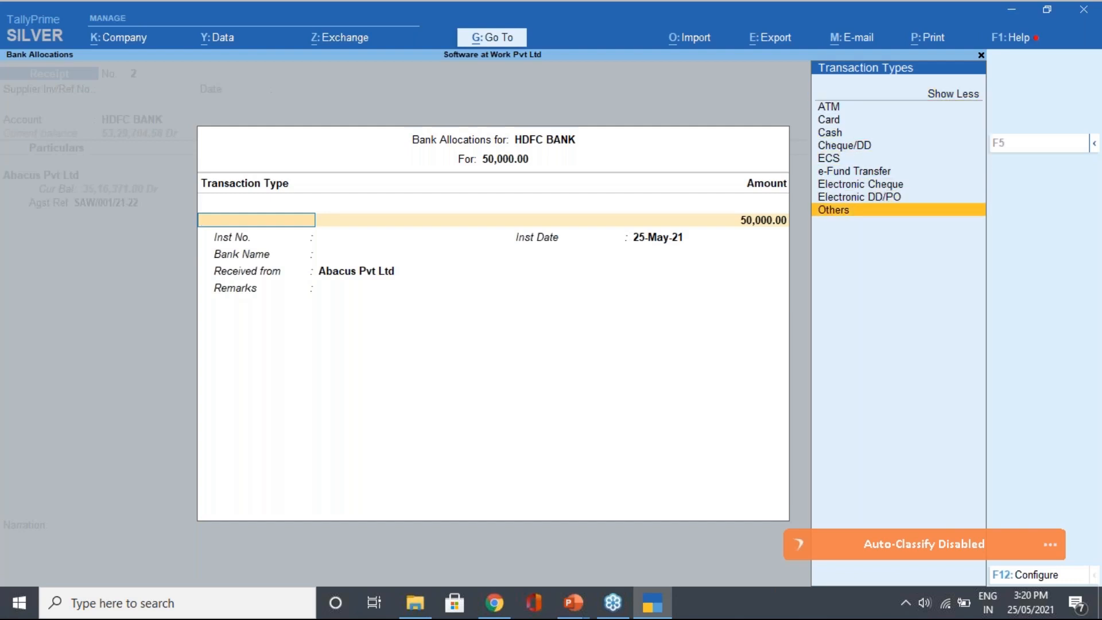
pyautogui.press('Up')
pyautogui.press('Up')
pyautogui.press('Up')
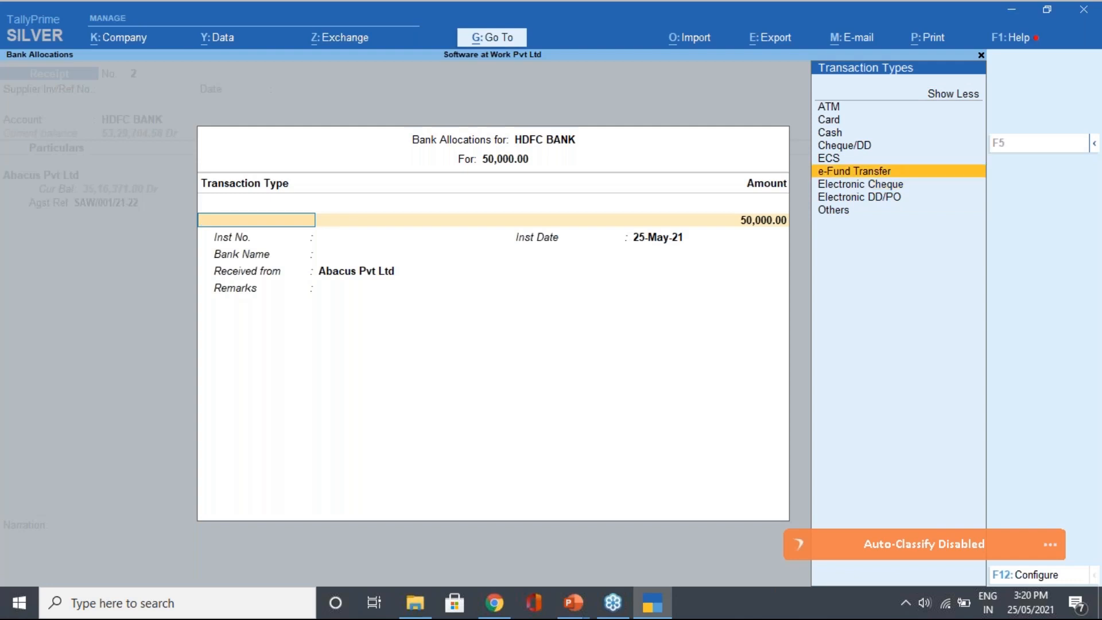
pyautogui.press('Return')
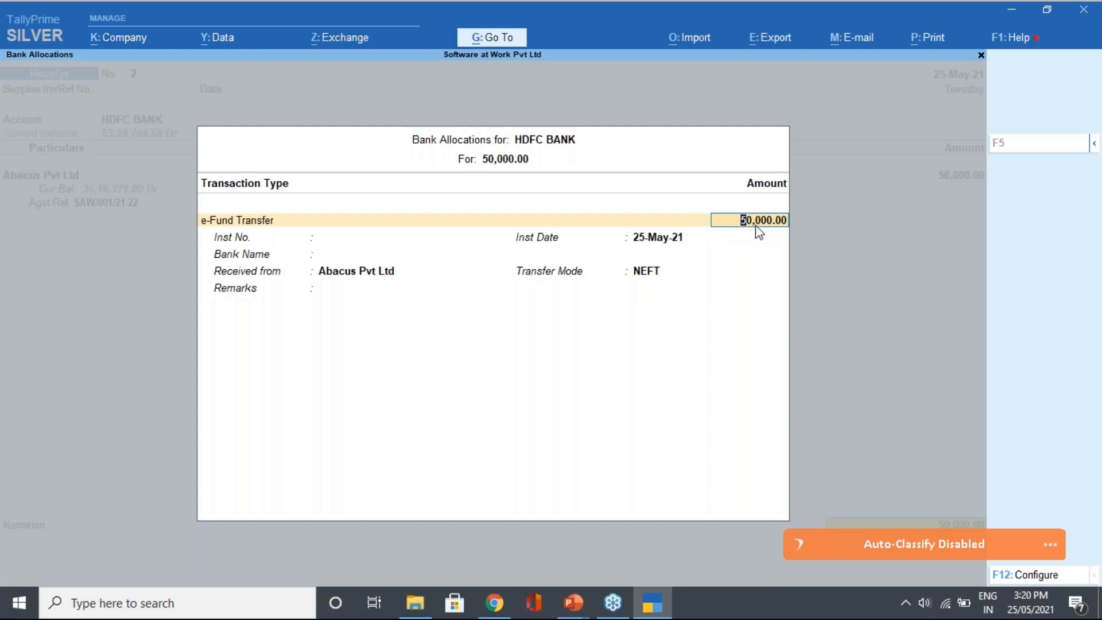
# Enter the instrument number, keep date 25-May-21, and set bank to Abhyudaya Co-Op. Bank Ltd
pyautogui.press('Return')
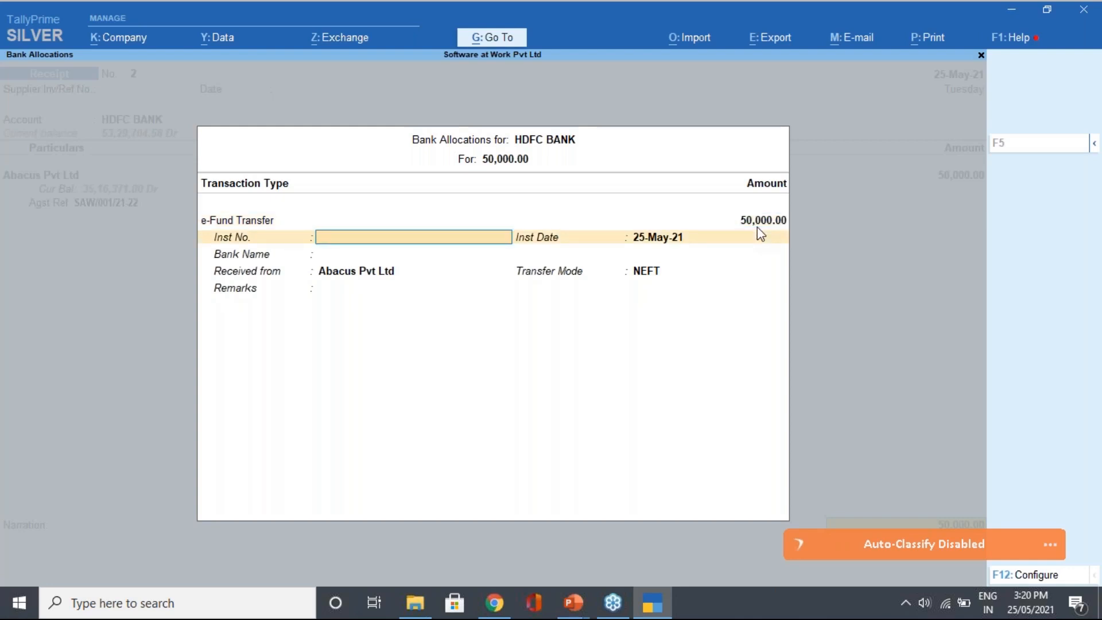
pyautogui.press('Return')
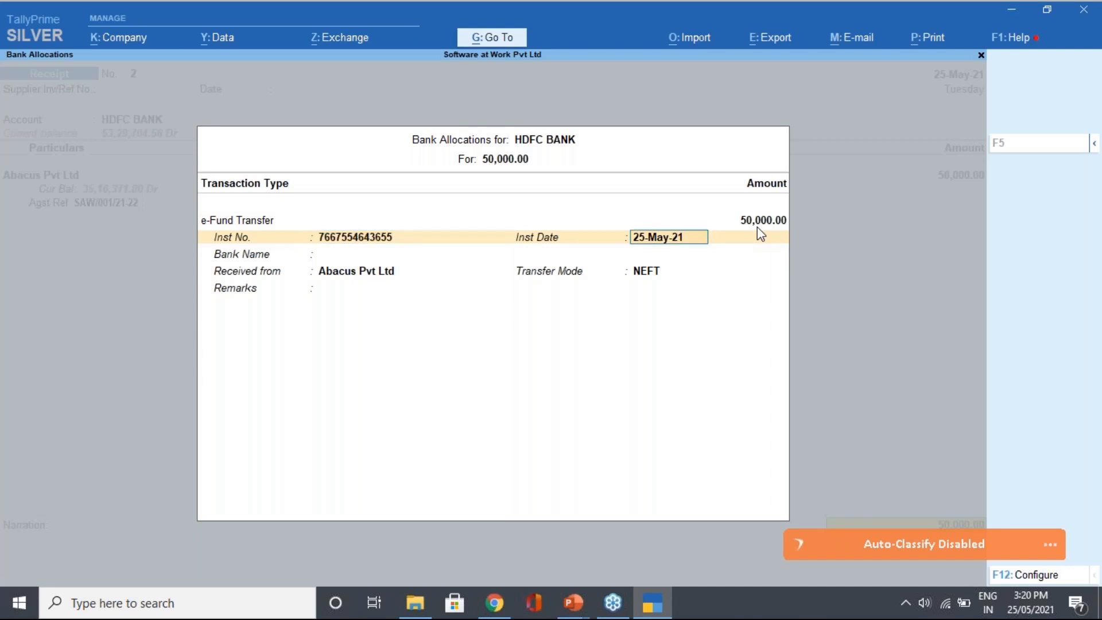
pyautogui.press('Return')
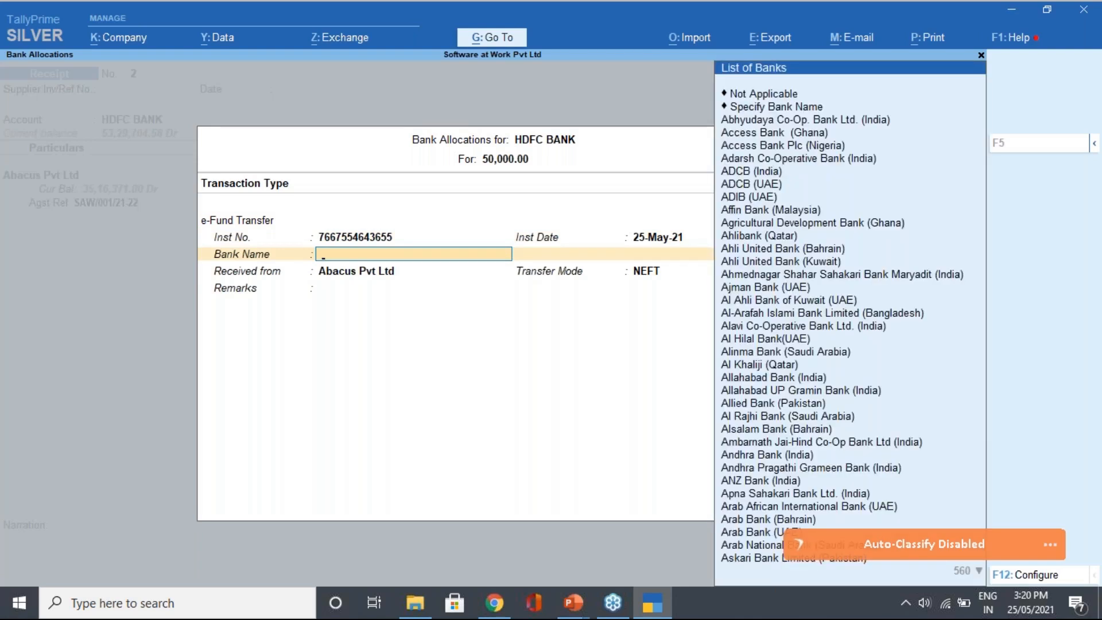
pyautogui.press('Down')
pyautogui.press('Down')
pyautogui.press('Down')
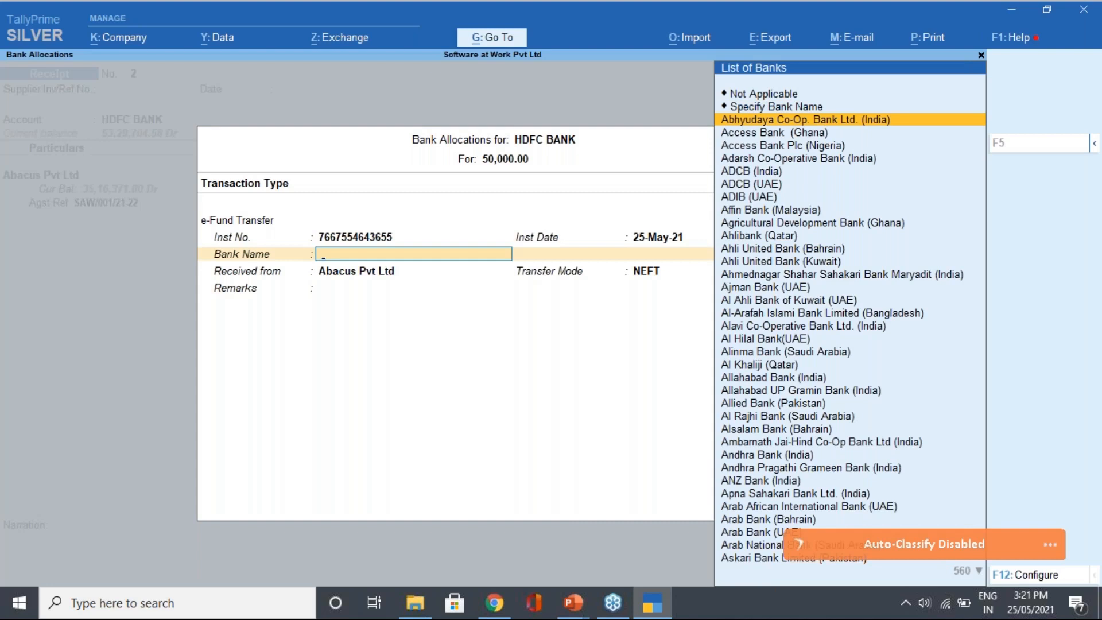
pyautogui.press('Return')
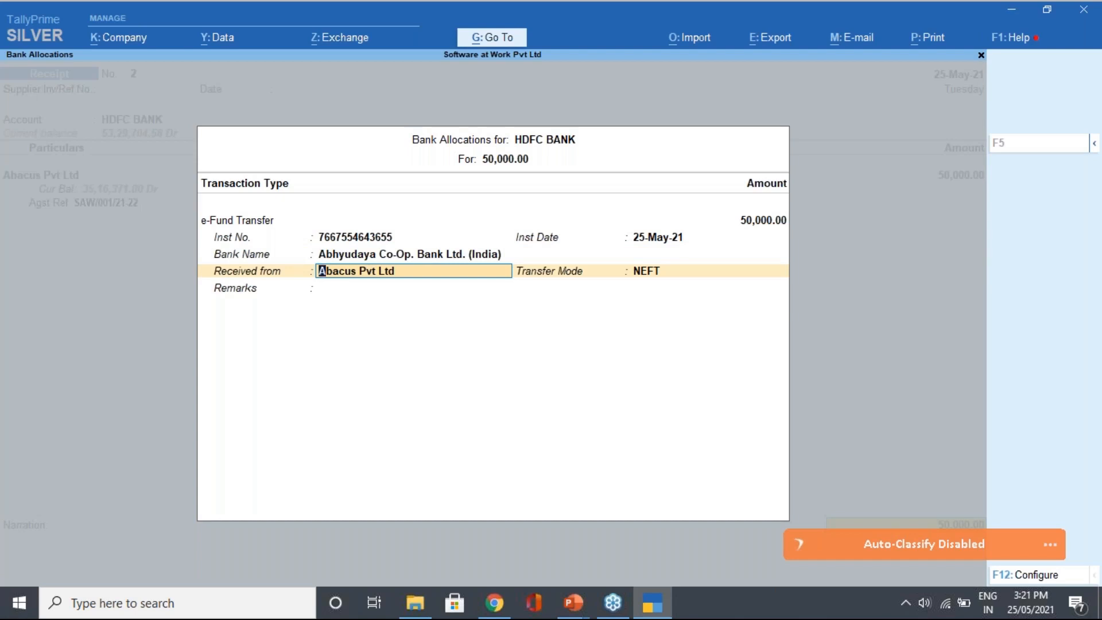
pyautogui.press('Return')
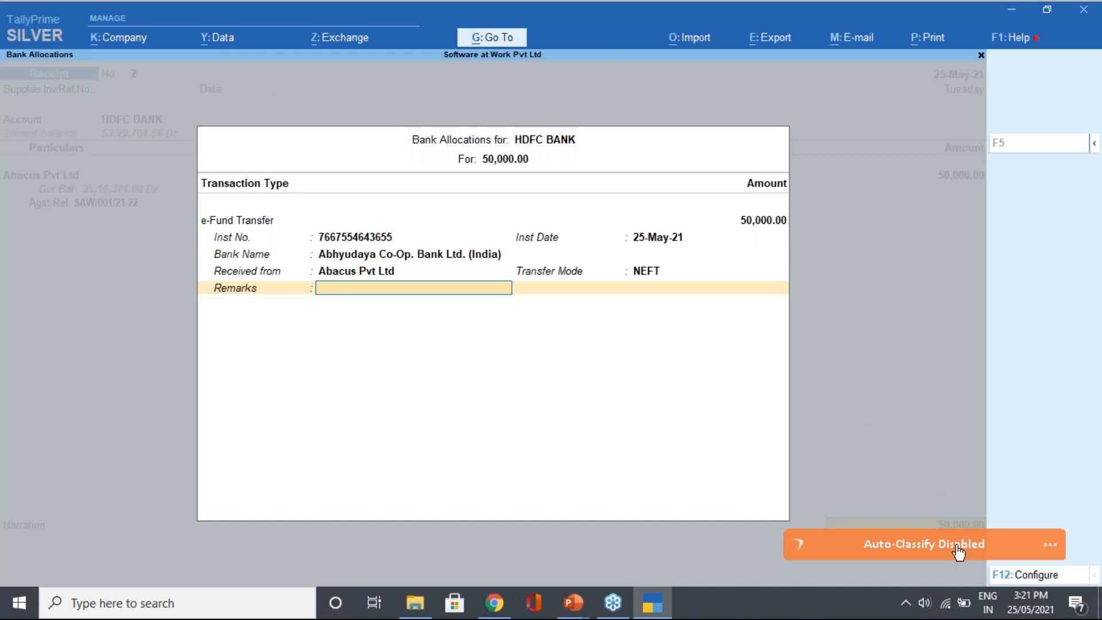
# Turn on Show Branch Name in the bank allocation configuration
pyautogui.click(1026, 575)
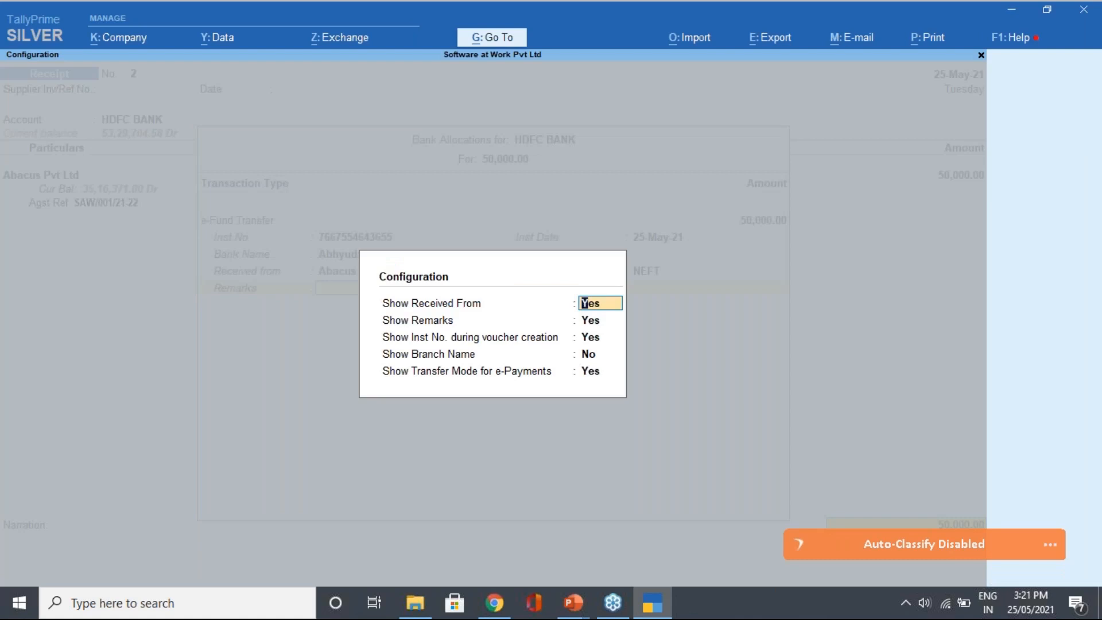
pyautogui.press('Return')
pyautogui.press('Return')
pyautogui.press('Return')
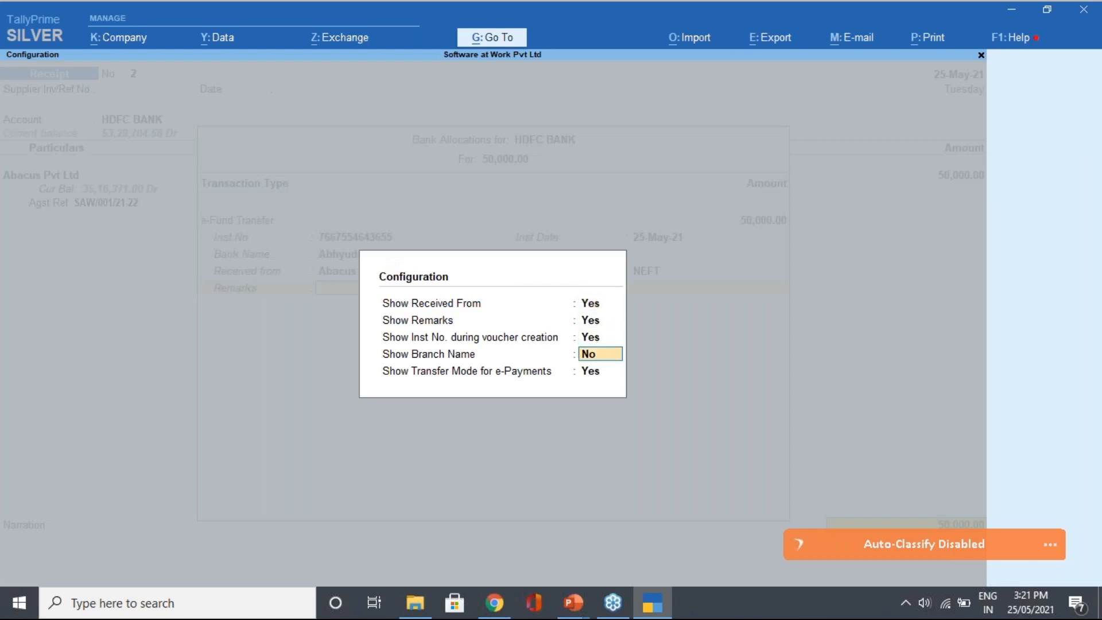
pyautogui.write('y')
pyautogui.press('Return')
pyautogui.press('Return')
pyautogui.press('Return')
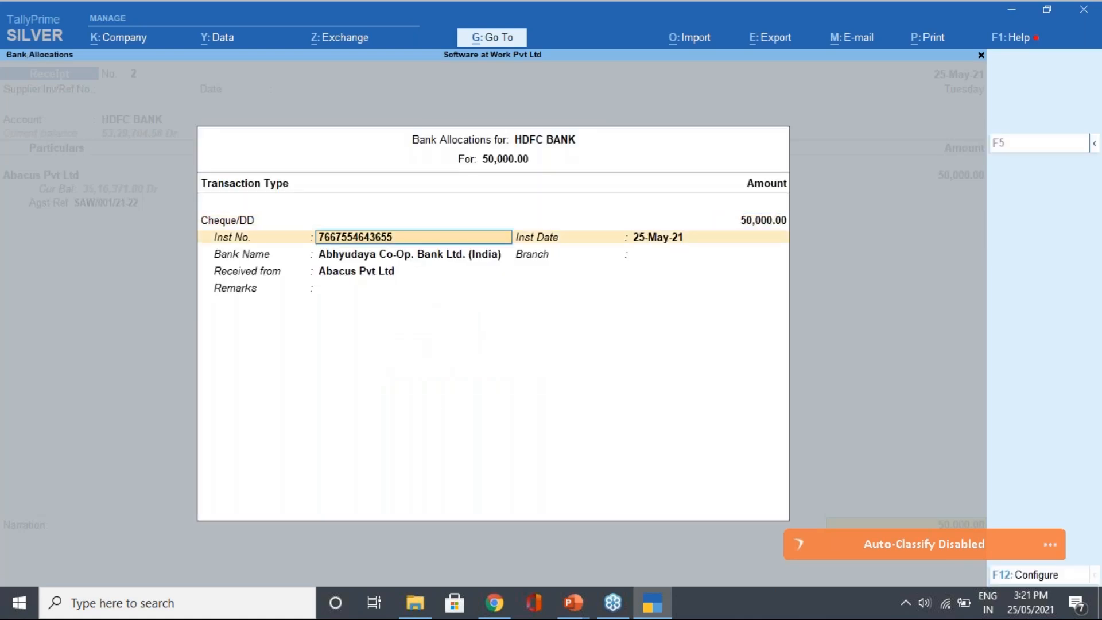
pyautogui.press('Return')
pyautogui.press('Return')
pyautogui.press('Return')
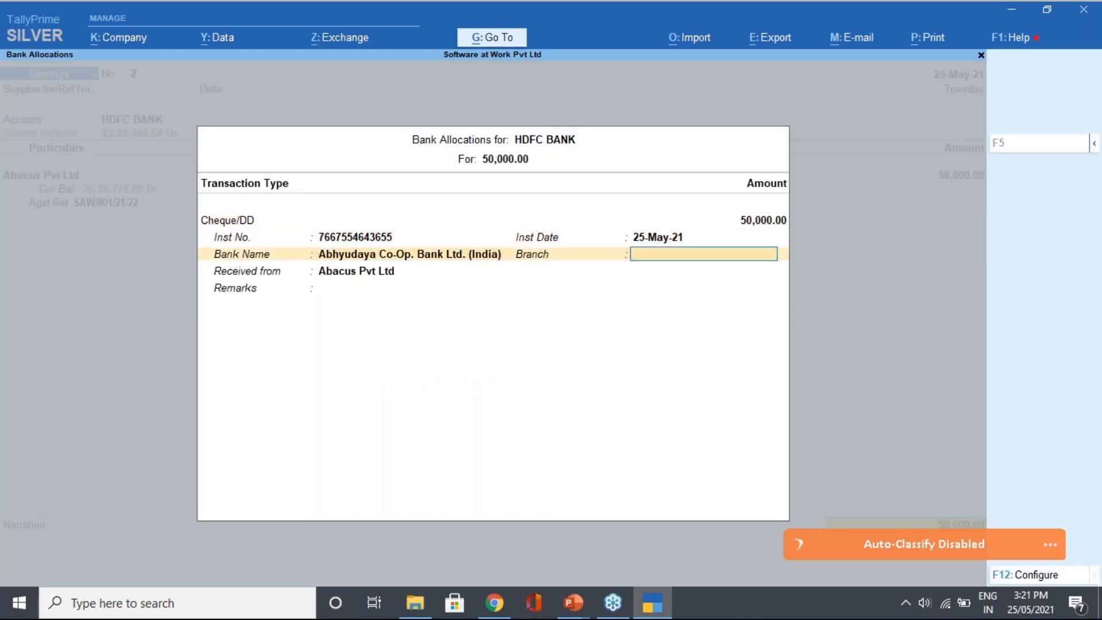
# Enter Andheri as the branch and close the bank allocation details
pyautogui.write('Andheri')
pyautogui.press('Return')
pyautogui.press('Return')
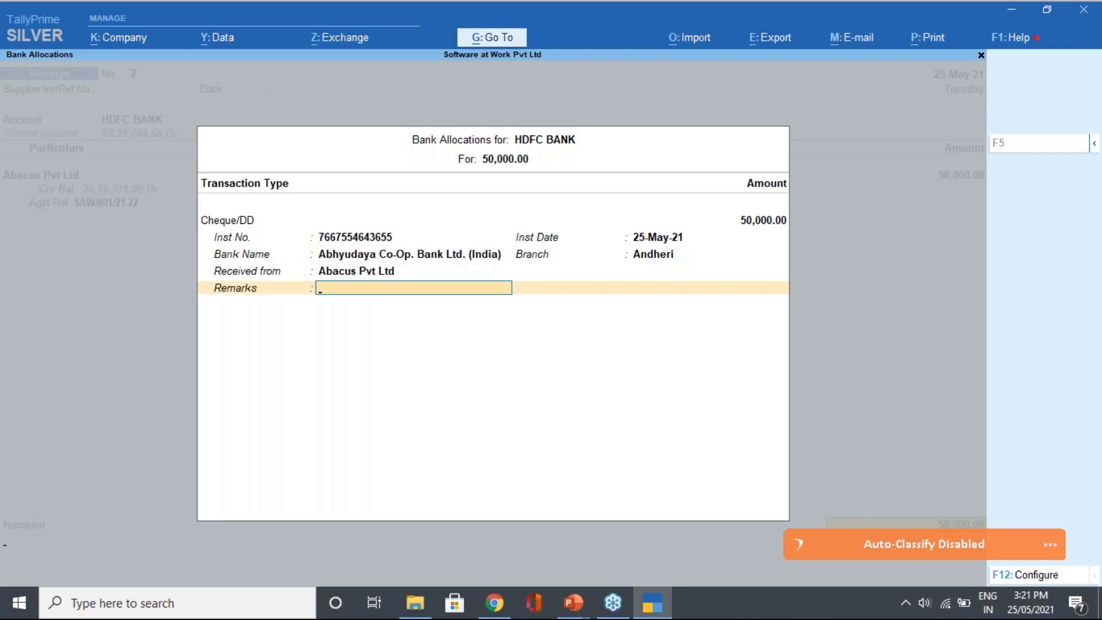
pyautogui.press('Return')
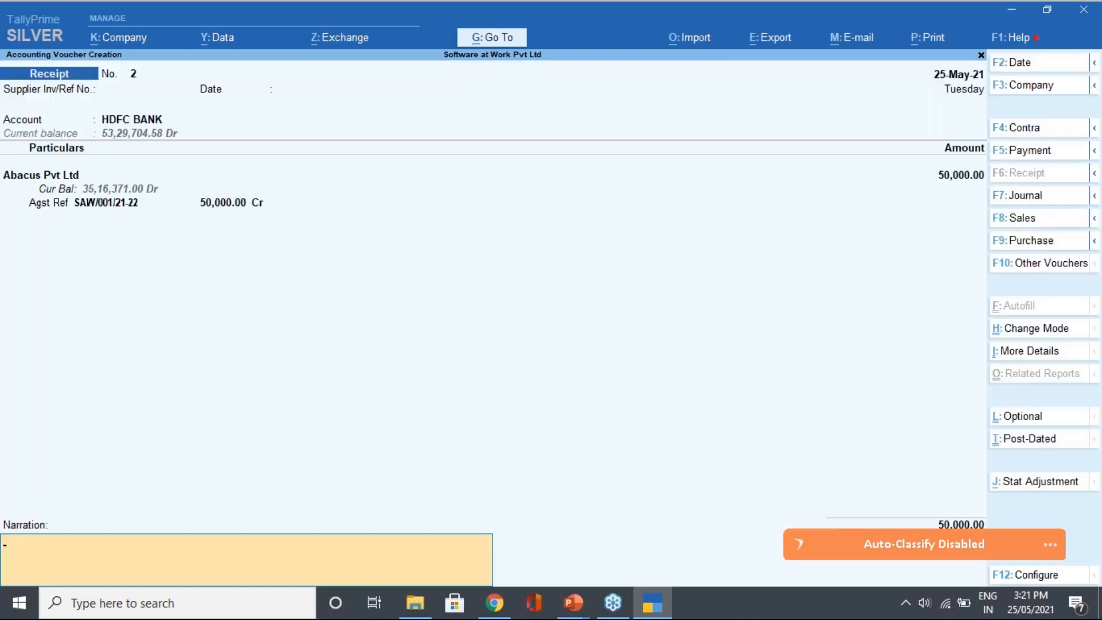
# Enter the narration 'being amt recd', fixing the typo, and save the receipt
pyautogui.write('being amt recg')
pyautogui.press('BackSpace')
pyautogui.write('d')
pyautogui.press('Return')
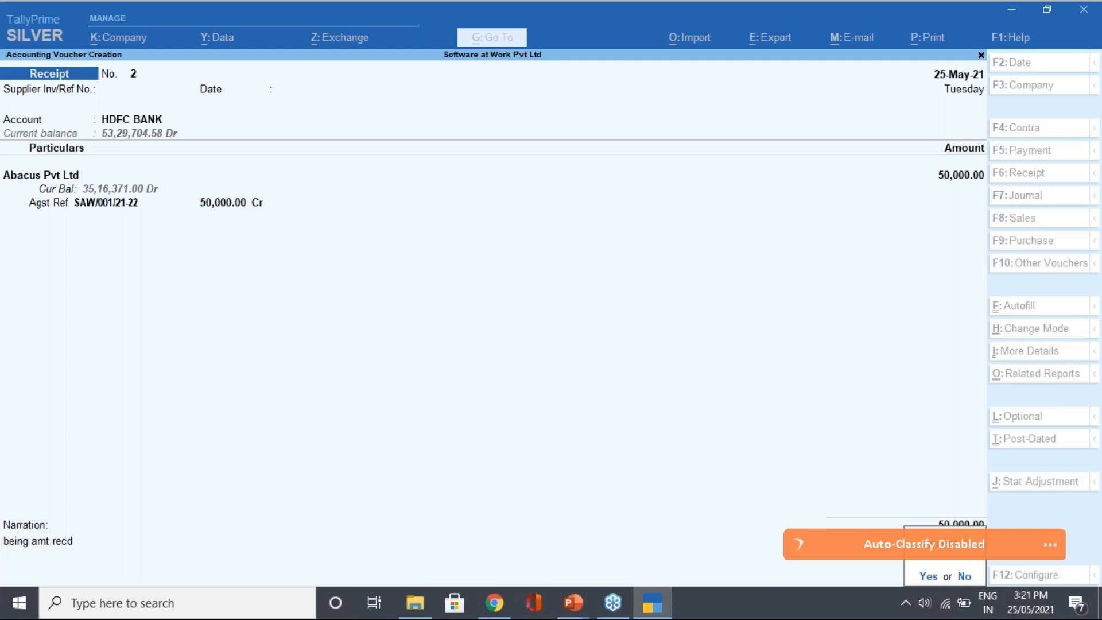
pyautogui.press('Return')
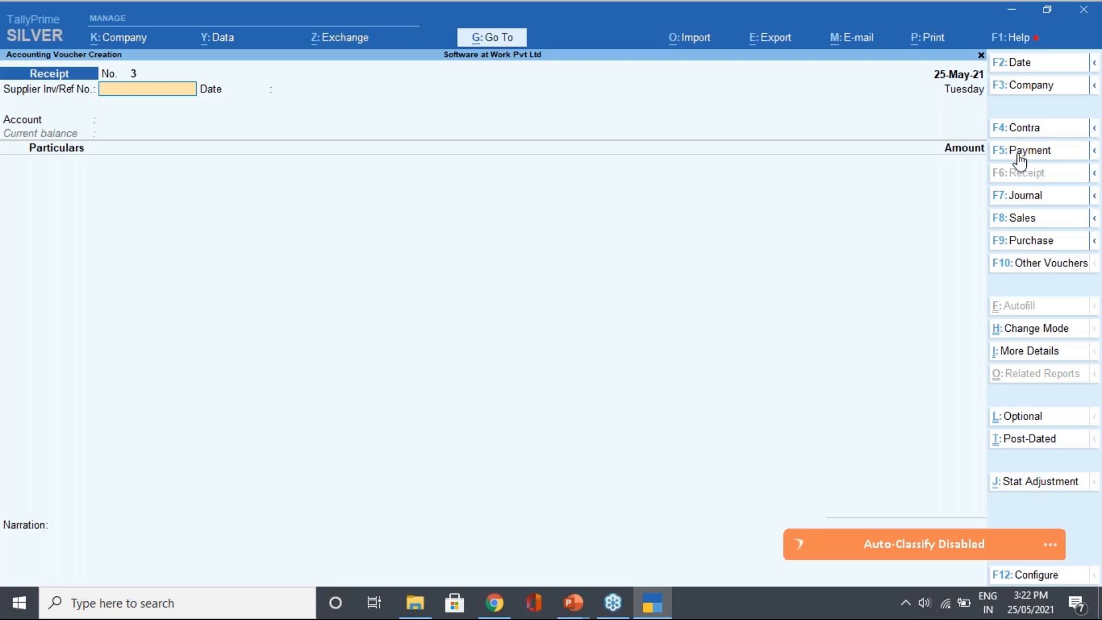
# Start a Payment voucher with HDFC BANK as the paying account
pyautogui.press('F5')
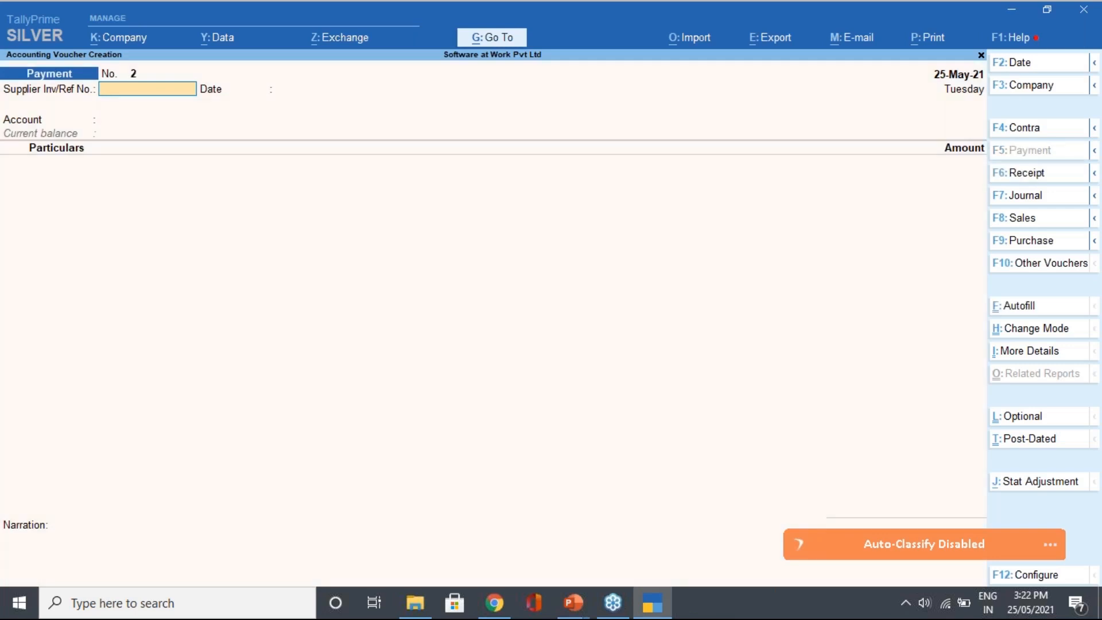
pyautogui.press('Return')
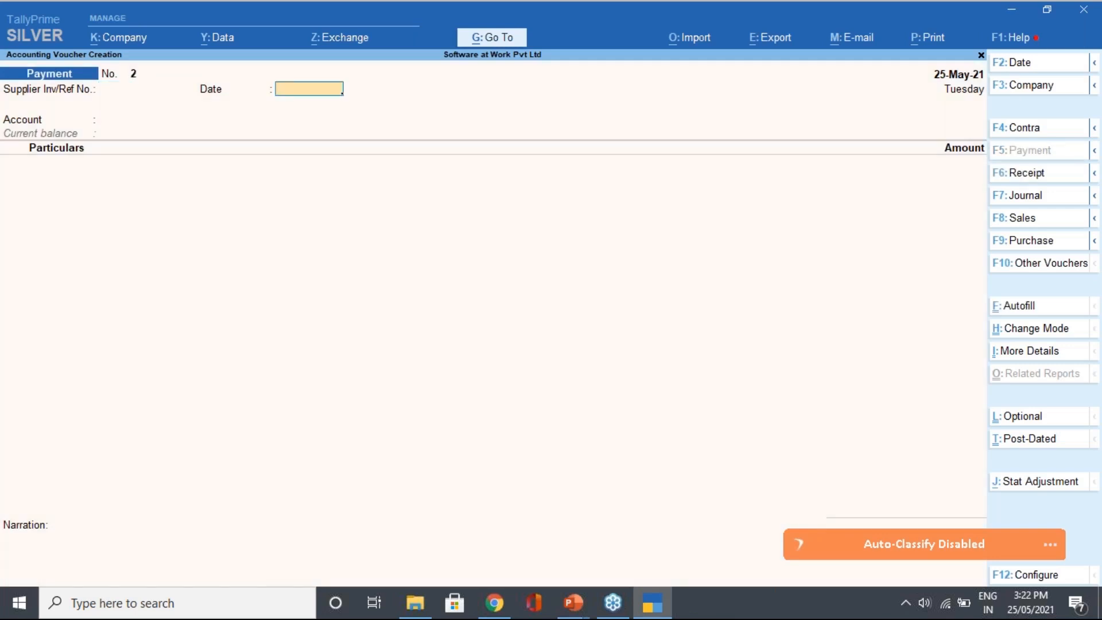
pyautogui.press('Return')
pyautogui.press('Down')
pyautogui.press('Down')
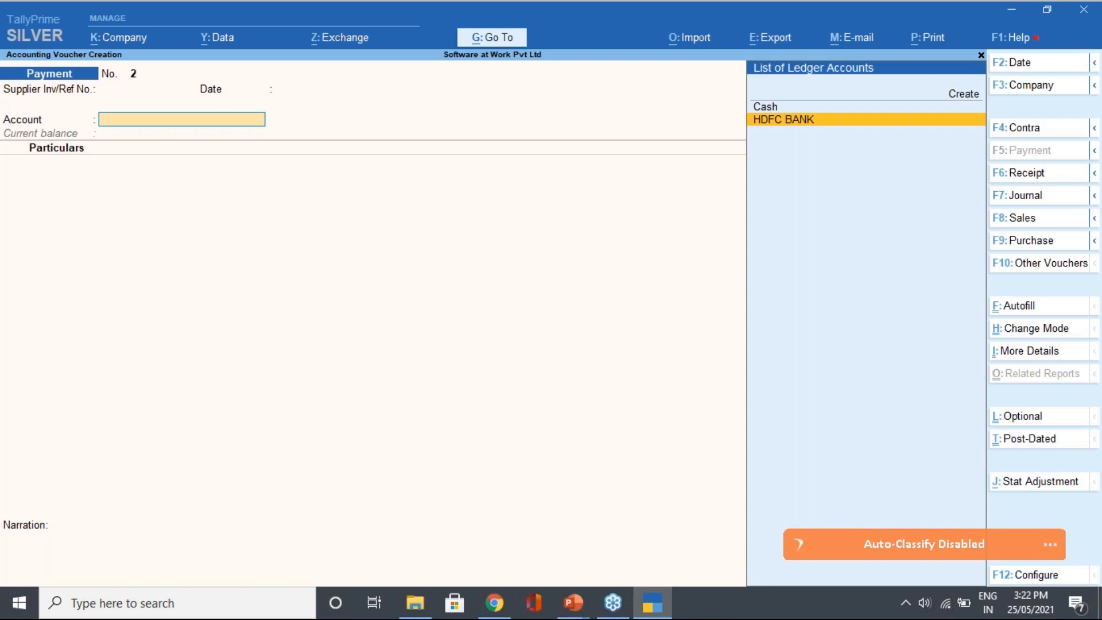
pyautogui.press('Return')
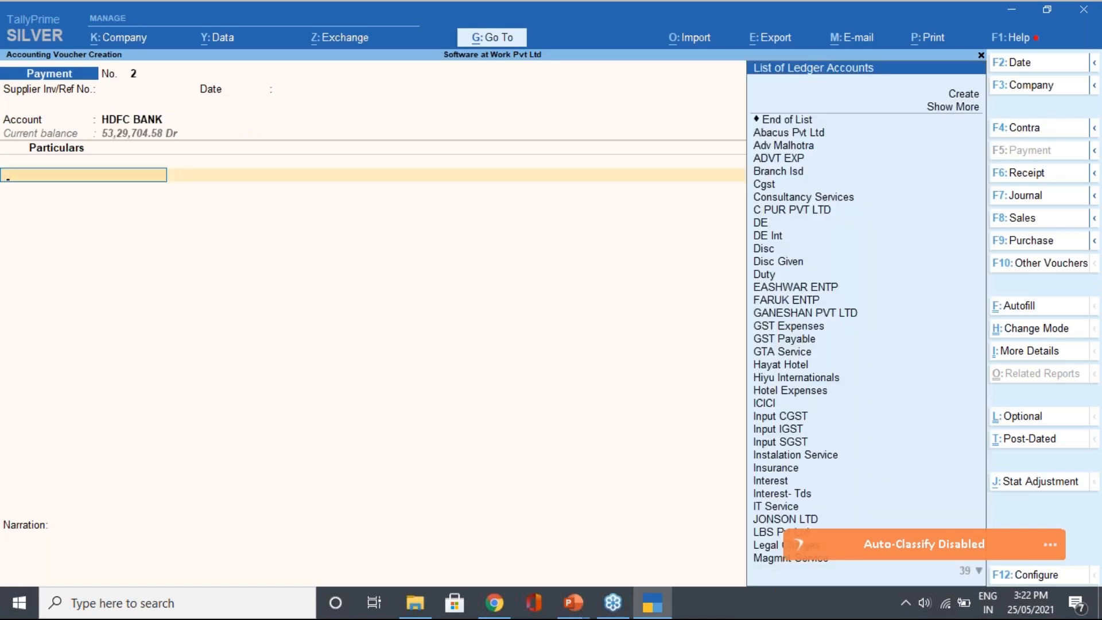
# Pick EASHWAR ENTP as the party, view its ledger, and leave without saving
pyautogui.press('Down')
pyautogui.press('Down')
pyautogui.press('Down')
pyautogui.press('Down')
pyautogui.press('Down')
pyautogui.press('Down')
pyautogui.press('Down')
pyautogui.press('Down')
pyautogui.press('Down')
pyautogui.press('Down')
pyautogui.press('Down')
pyautogui.press('Down')
pyautogui.press('Down')
pyautogui.press('Down')
pyautogui.press('Down')
pyautogui.press('Down')
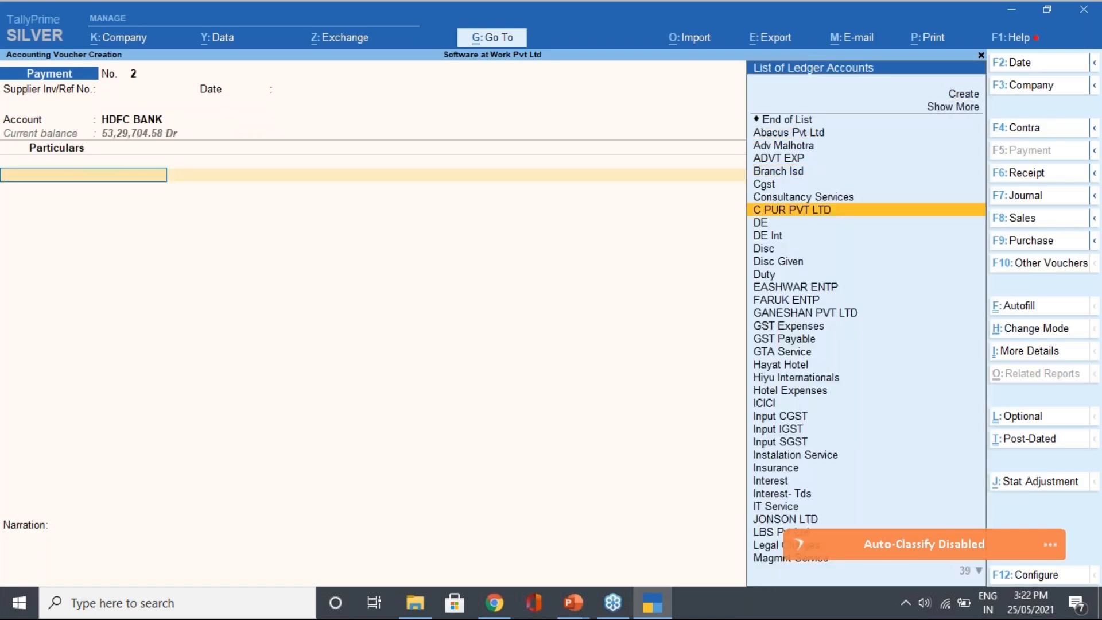
pyautogui.press('Return')
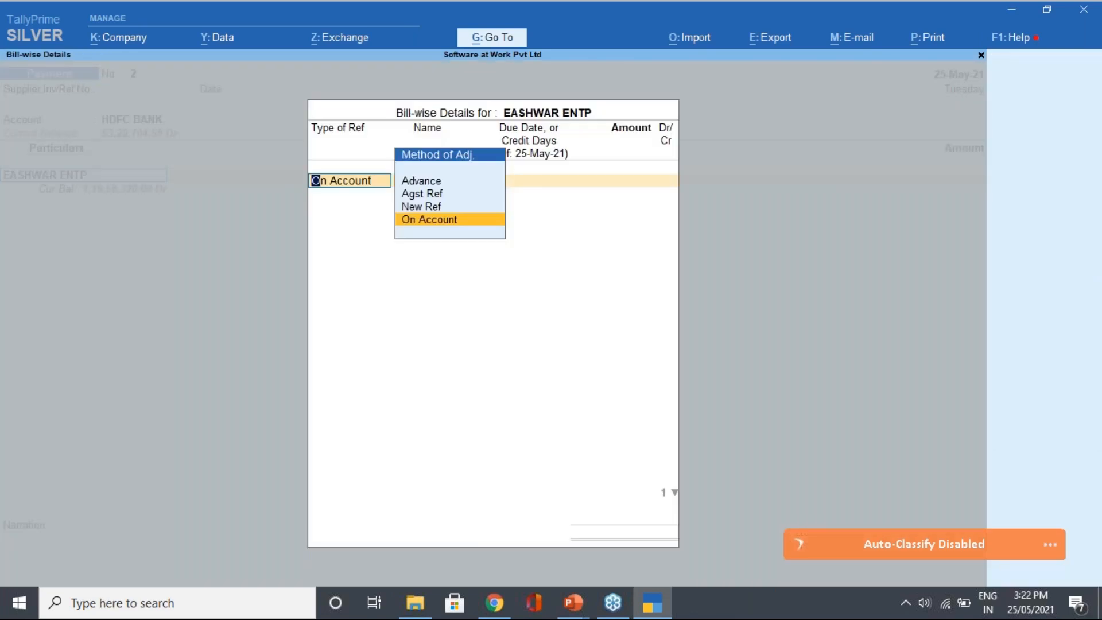
pyautogui.press('Escape')
pyautogui.hotkey('ctrl', 'Return')
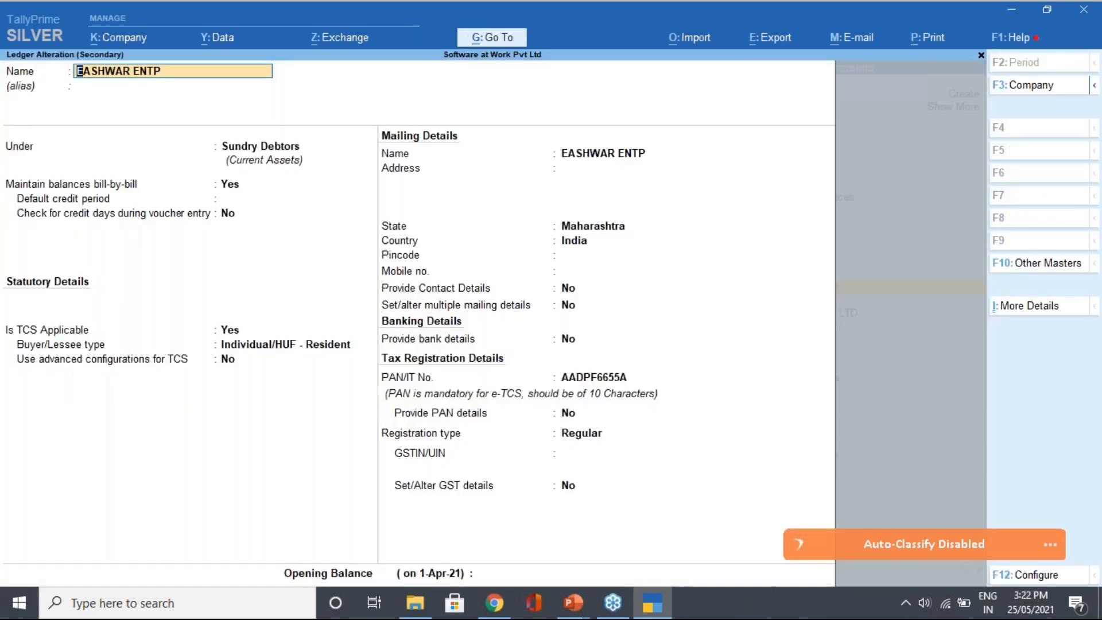
pyautogui.press('BackSpace')
pyautogui.press('Escape')
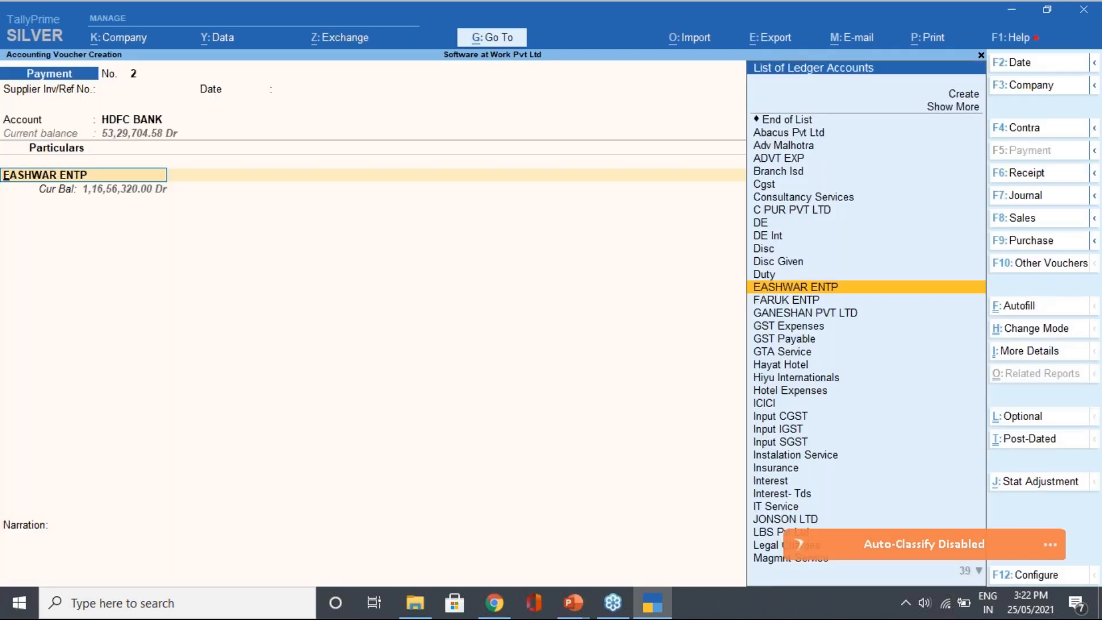
# Set GANESHAN PVT LTD as the party and close its bill-wise details for now
pyautogui.press('Down')
pyautogui.press('Down')
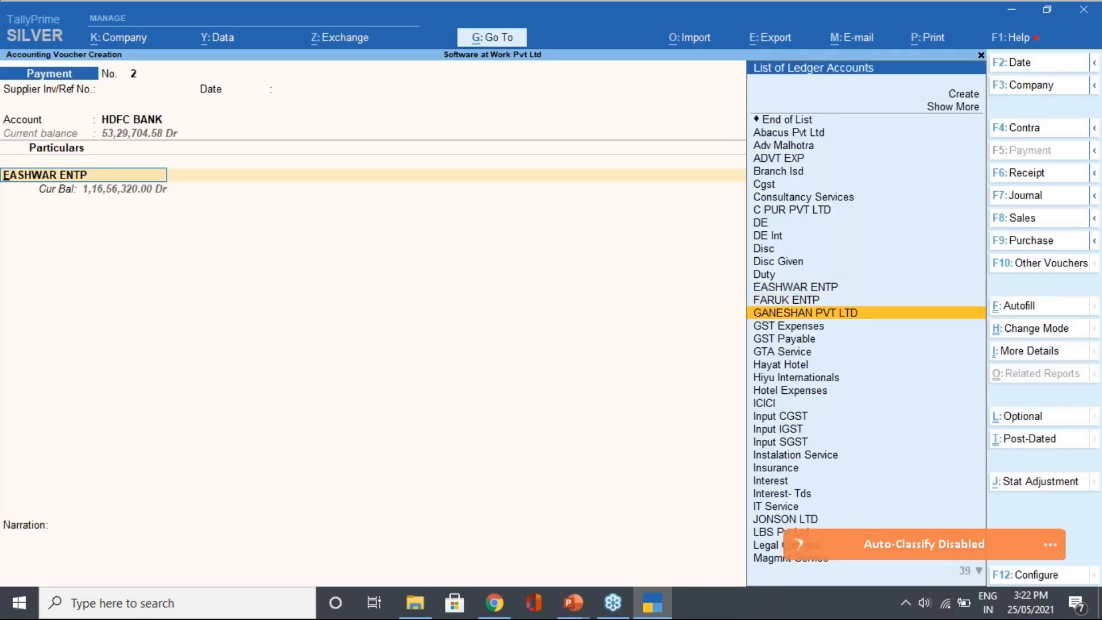
pyautogui.hotkey('ctrl', 'Return')
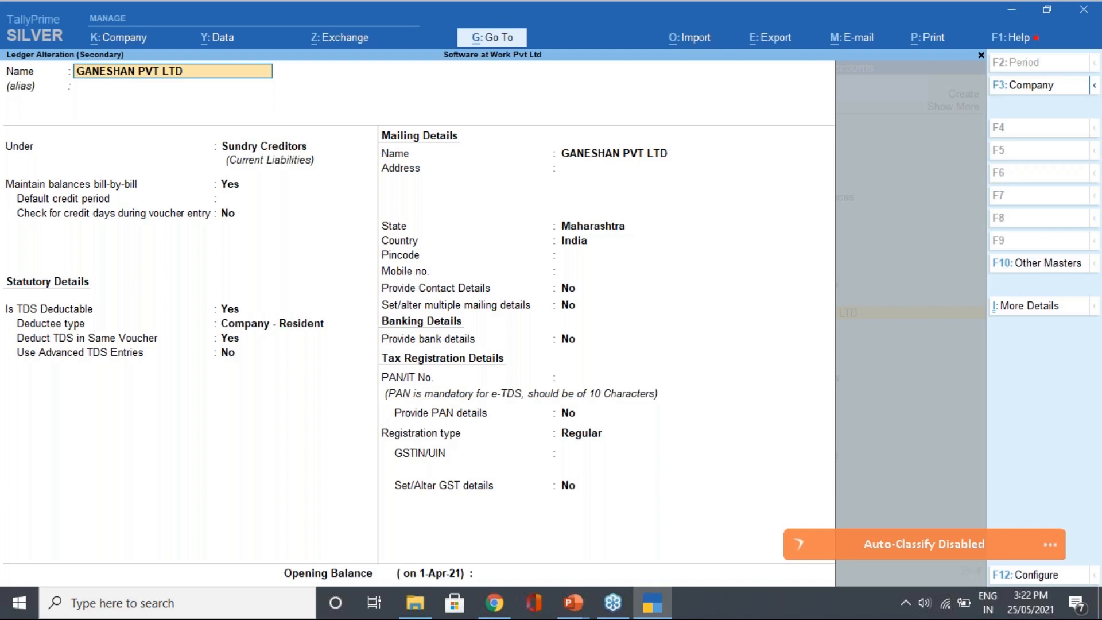
pyautogui.press('Escape')
pyautogui.press('Escape')
pyautogui.press('Return')
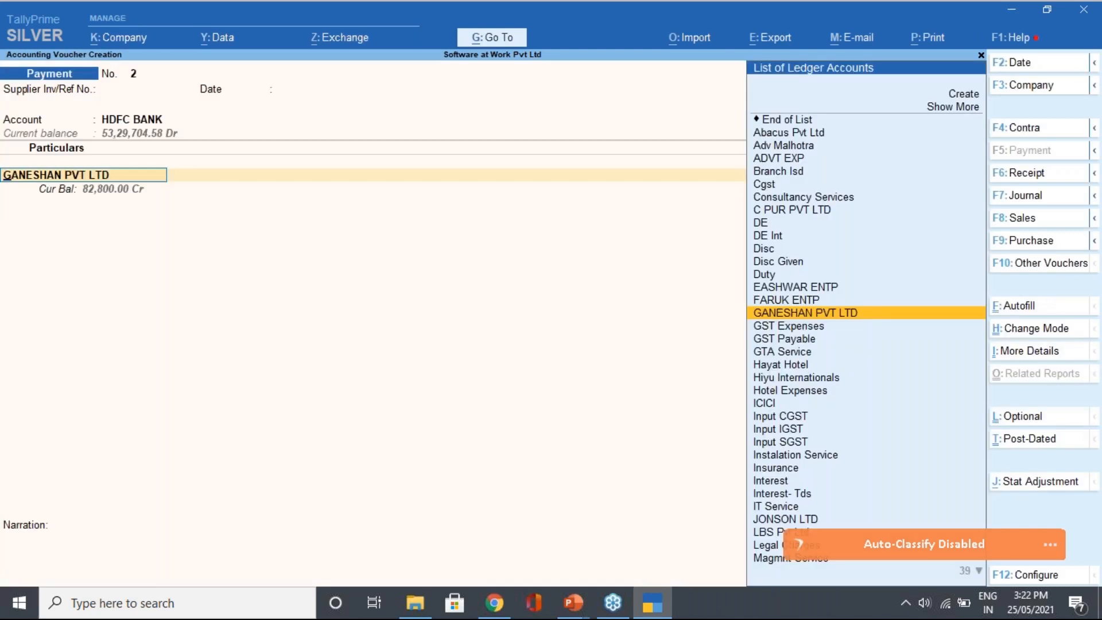
pyautogui.press('Return')
pyautogui.press('Up')
pyautogui.press('Up')
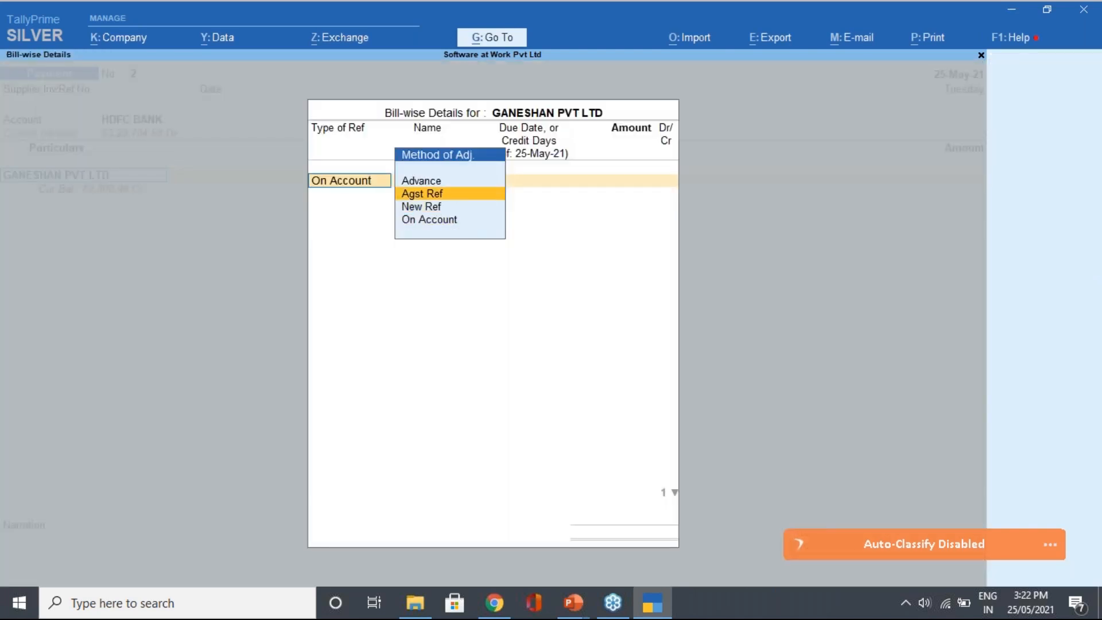
pyautogui.press('Return')
pyautogui.press('BackSpace')
pyautogui.press('Escape')
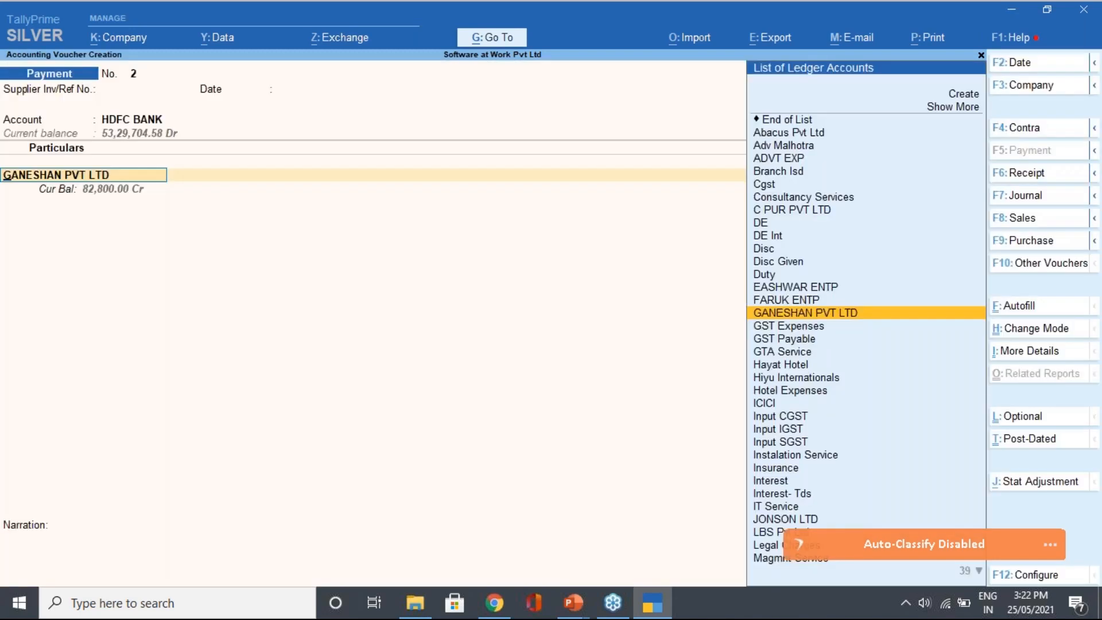
pyautogui.press('BackSpace')
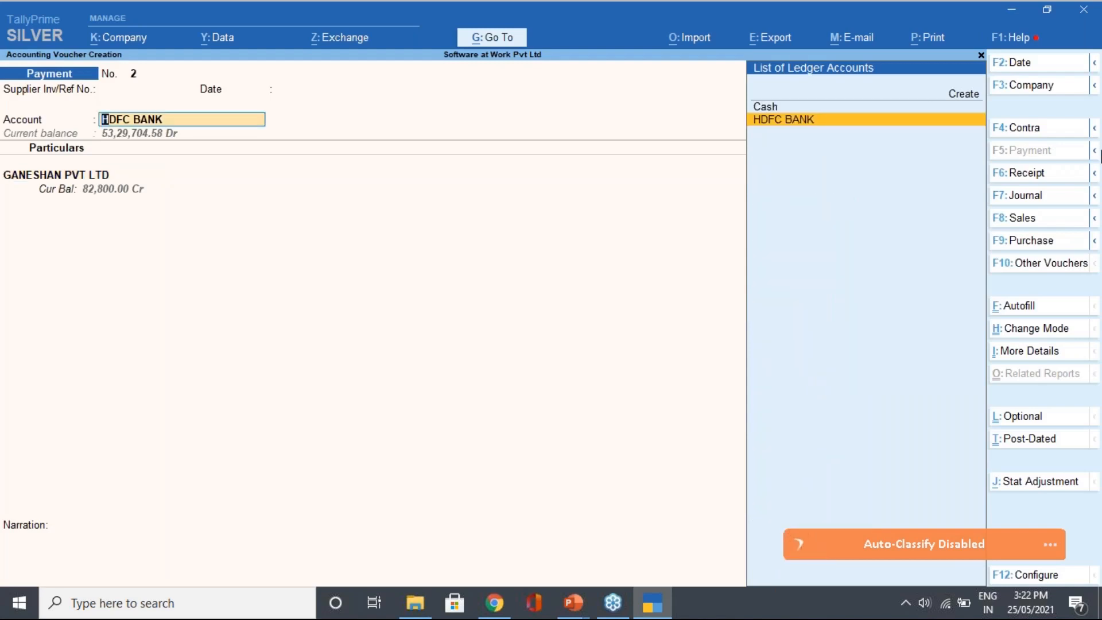
# Change the voucher date to 31-Aug-21
pyautogui.click(1017, 61)
pyautogui.write('31.')
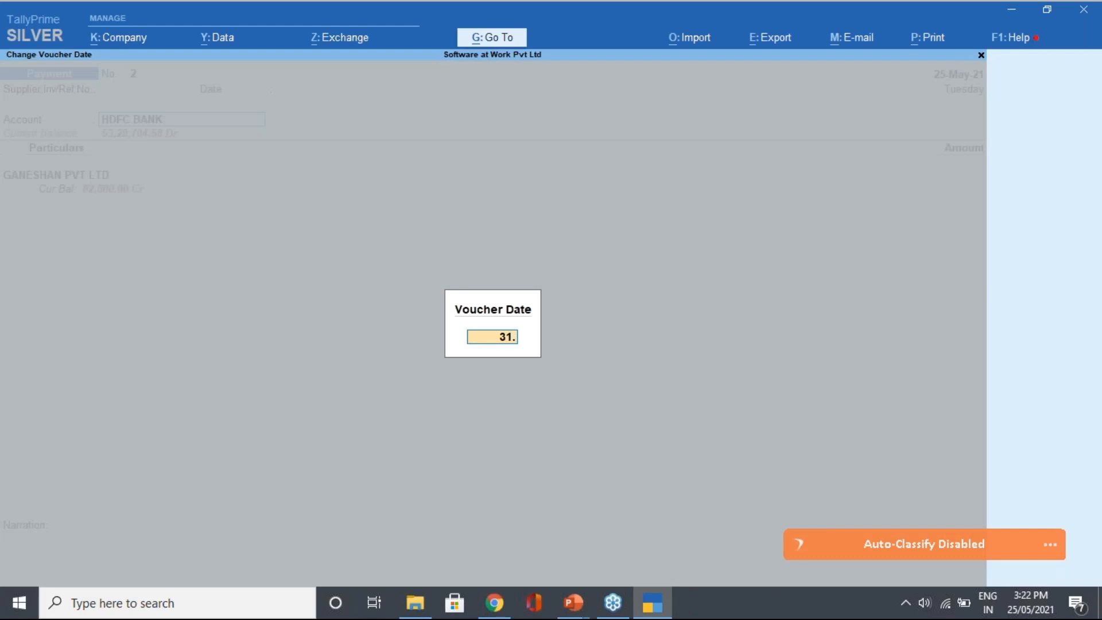
pyautogui.write('8')
pyautogui.press('Return')
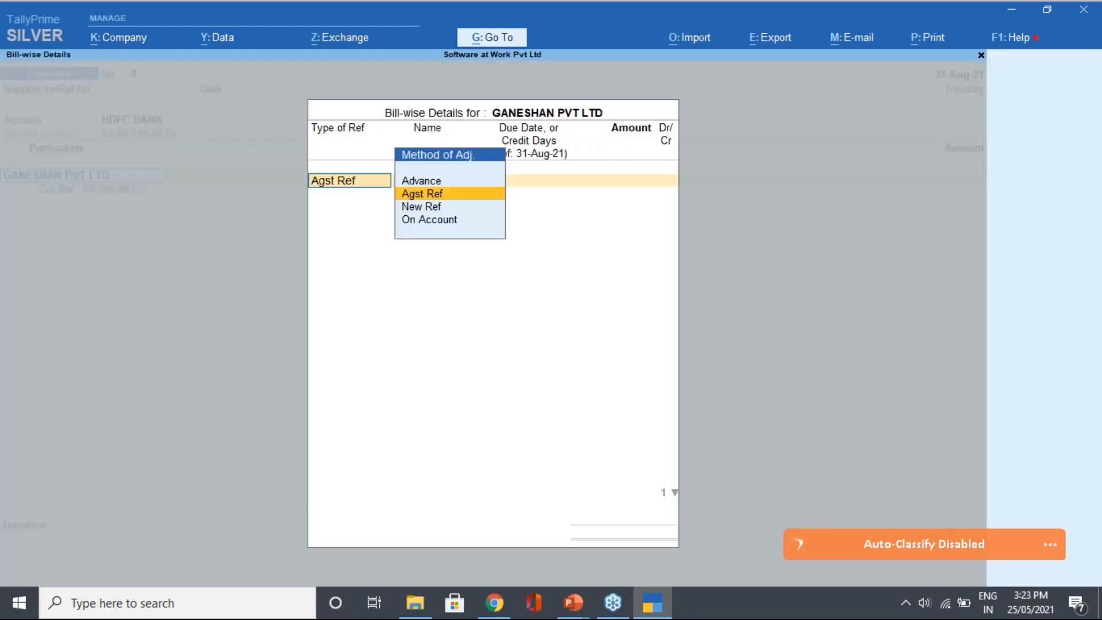
# Allocate 60,000 Dr against pending bill 9980 as an Agst Ref adjustment
pyautogui.press('Return')
pyautogui.press('BackSpace')
pyautogui.press('Return')
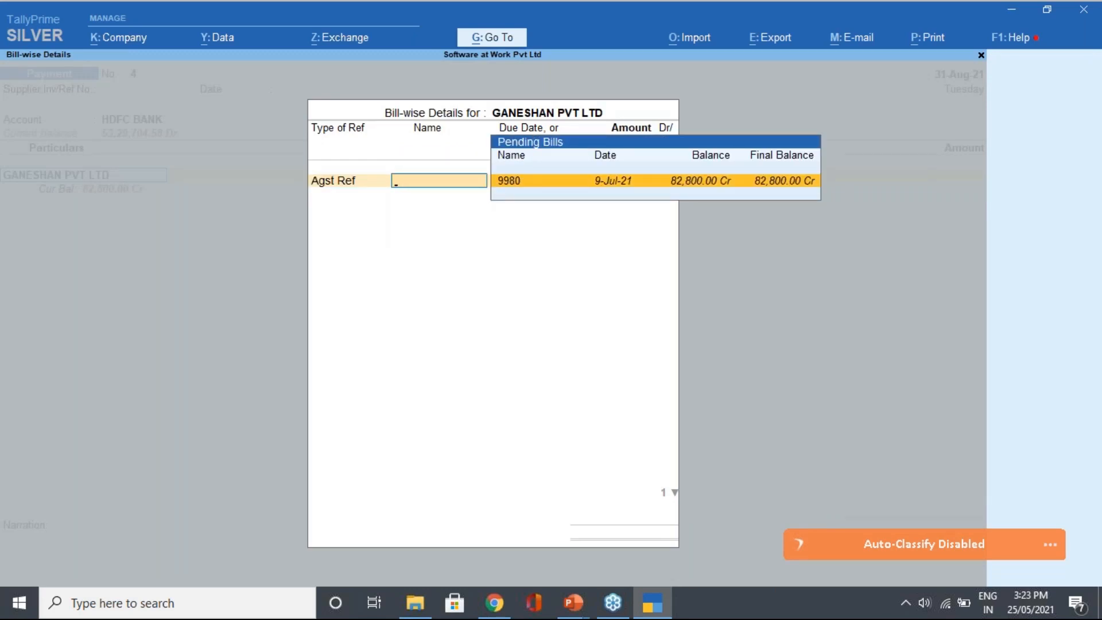
pyautogui.press('Return')
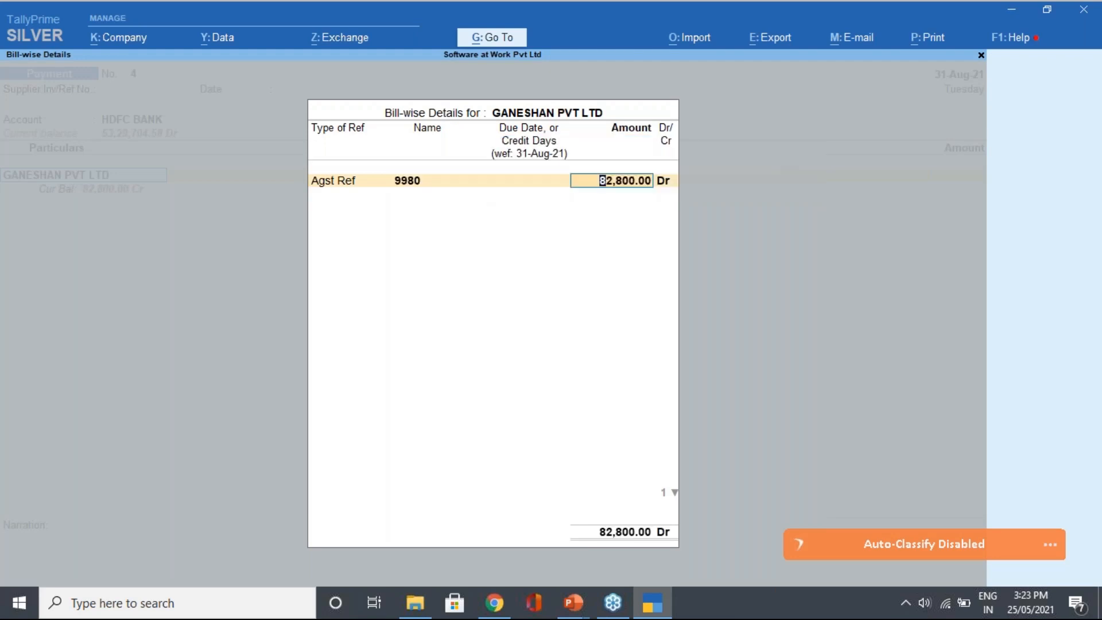
pyautogui.write('60000')
pyautogui.press('Return')
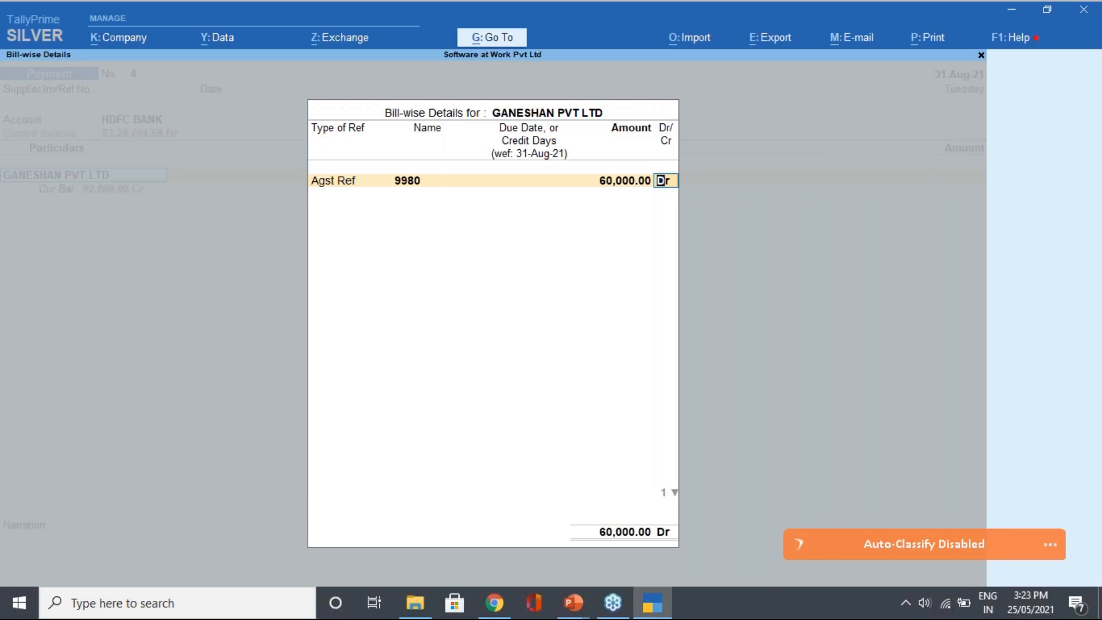
pyautogui.press('Return')
pyautogui.press('Return')
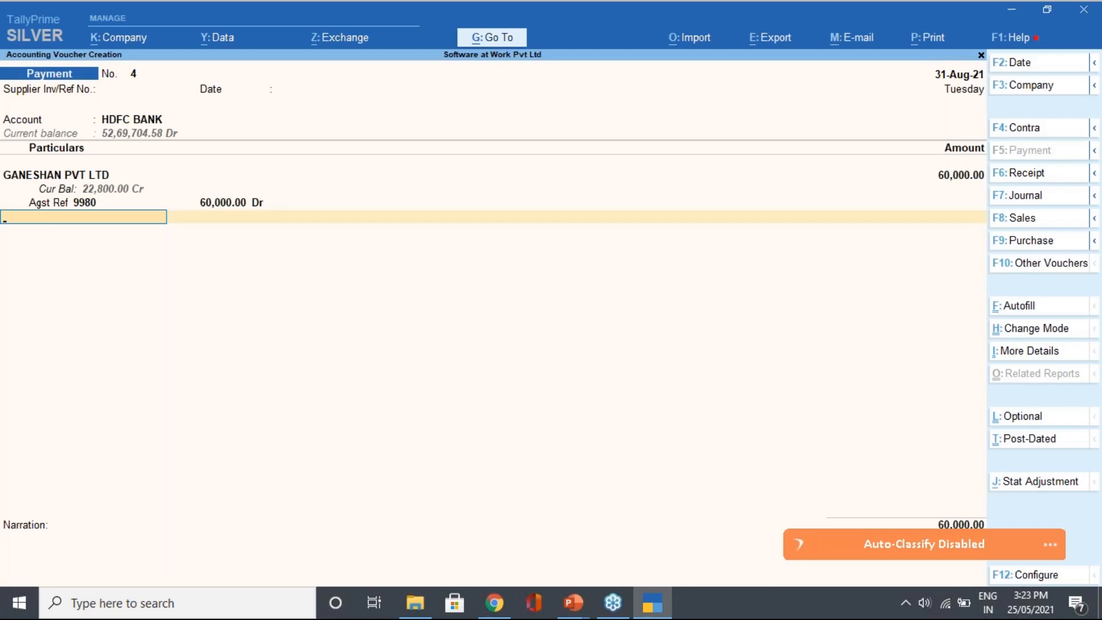
pyautogui.press('Return')
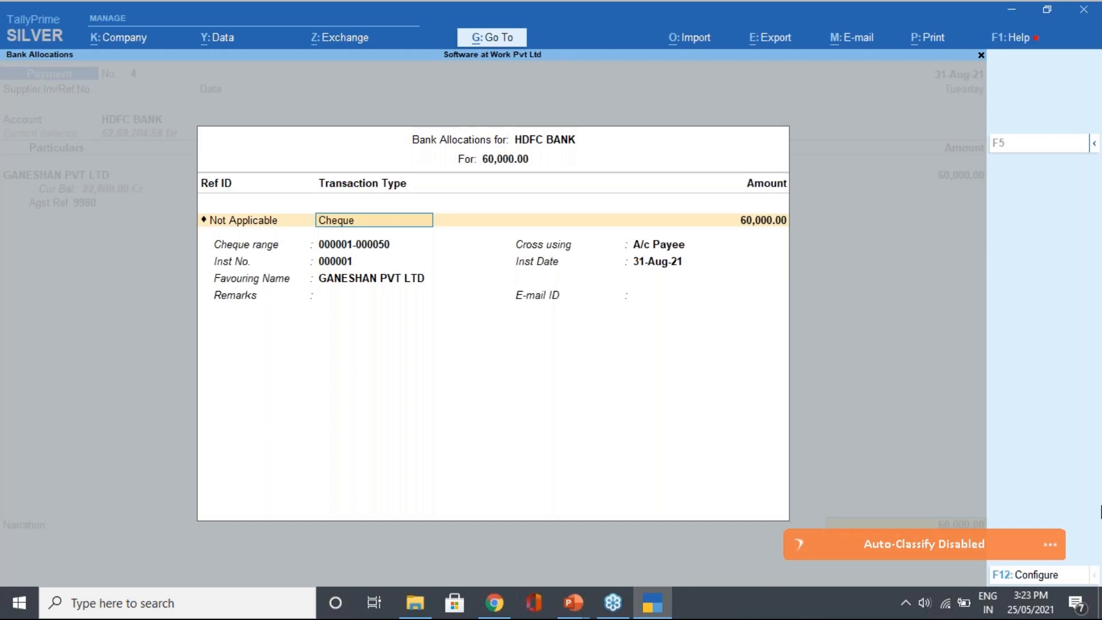
# Accept the default bank allocation display options and reopen the HDFC BANK allocation
pyautogui.click(1048, 585)
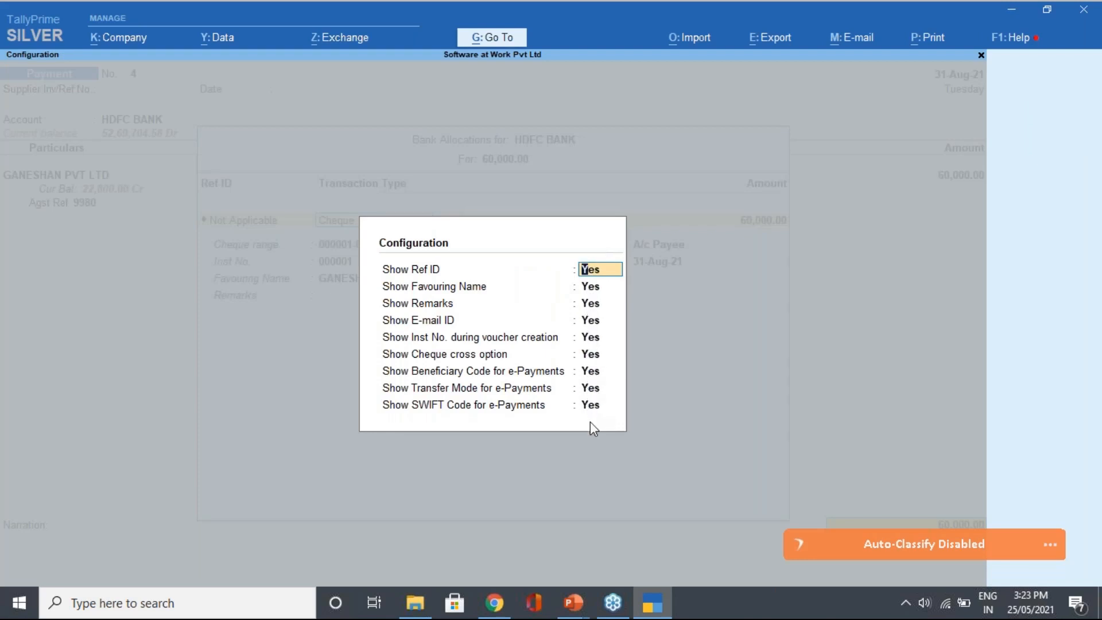
pyautogui.press('Return')
pyautogui.press('Return')
pyautogui.press('Return')
pyautogui.press('Return')
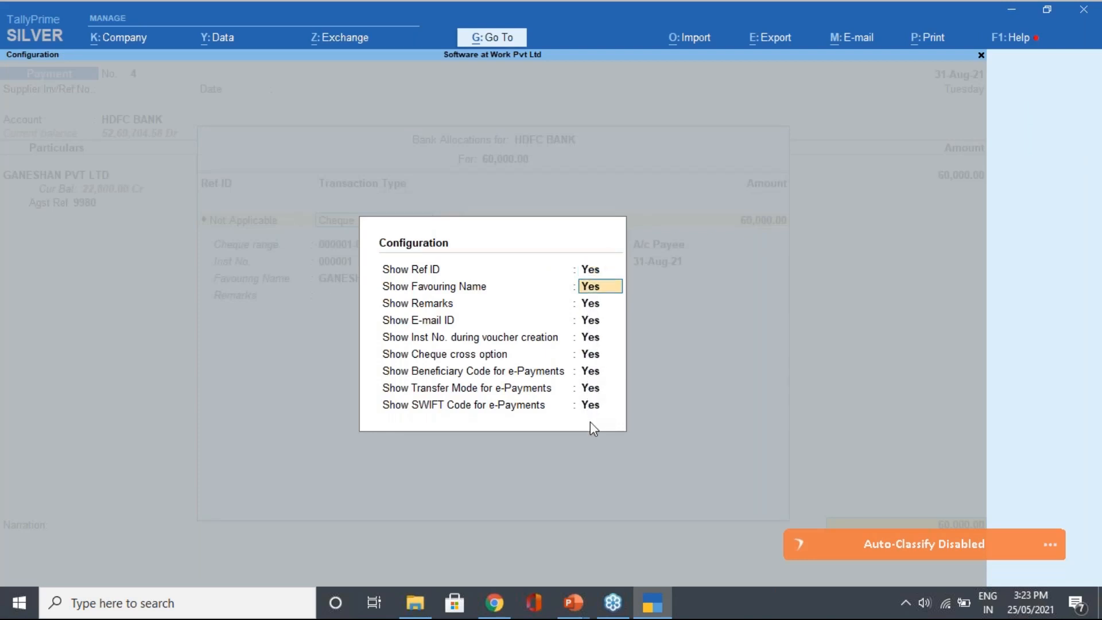
pyautogui.press('Return')
pyautogui.press('Return')
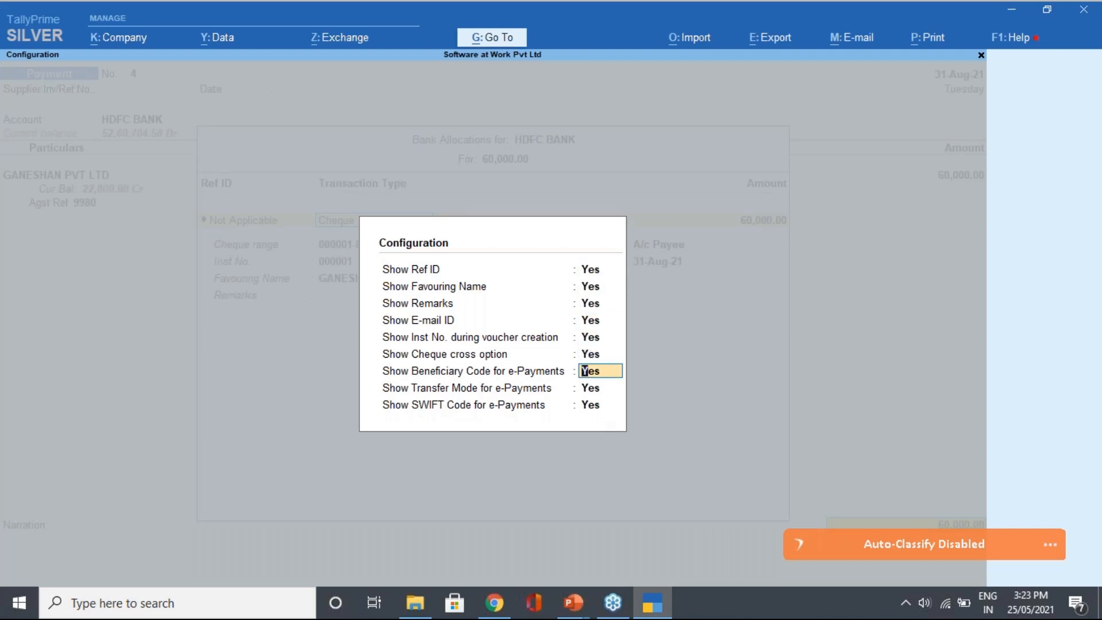
pyautogui.press('Return')
pyautogui.press('Return')
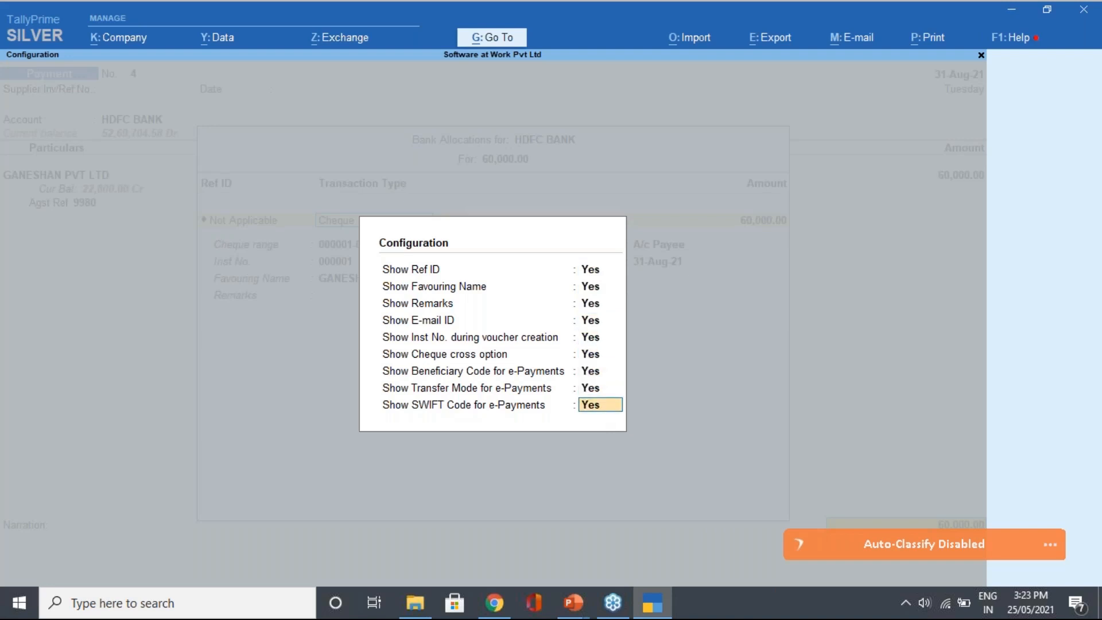
pyautogui.press('Return')
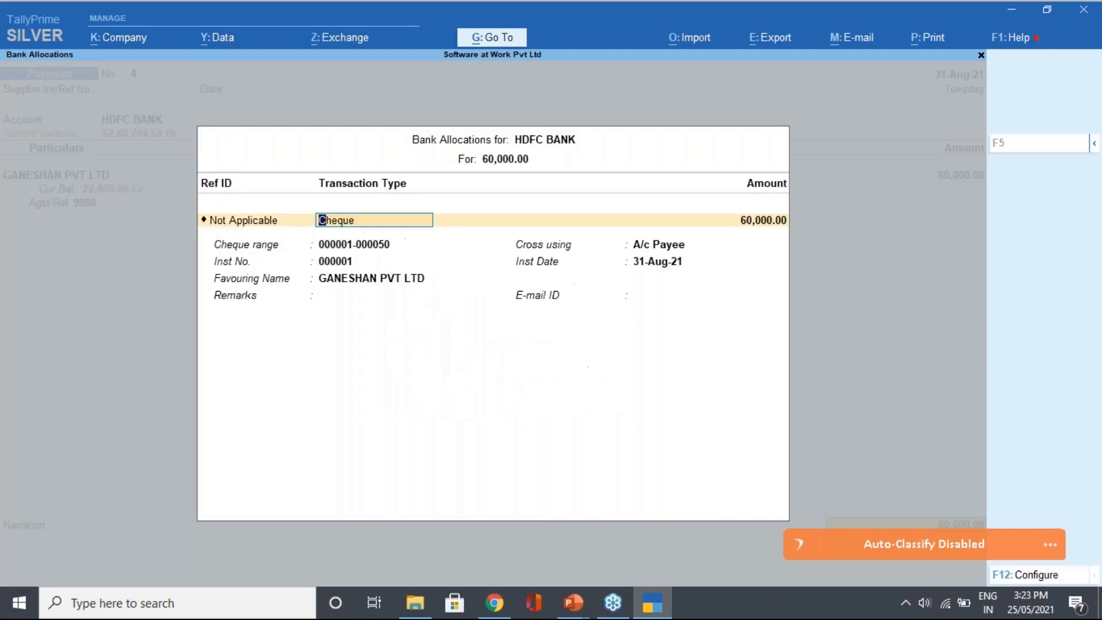
pyautogui.press('Escape')
pyautogui.press('Return')
pyautogui.press('space')
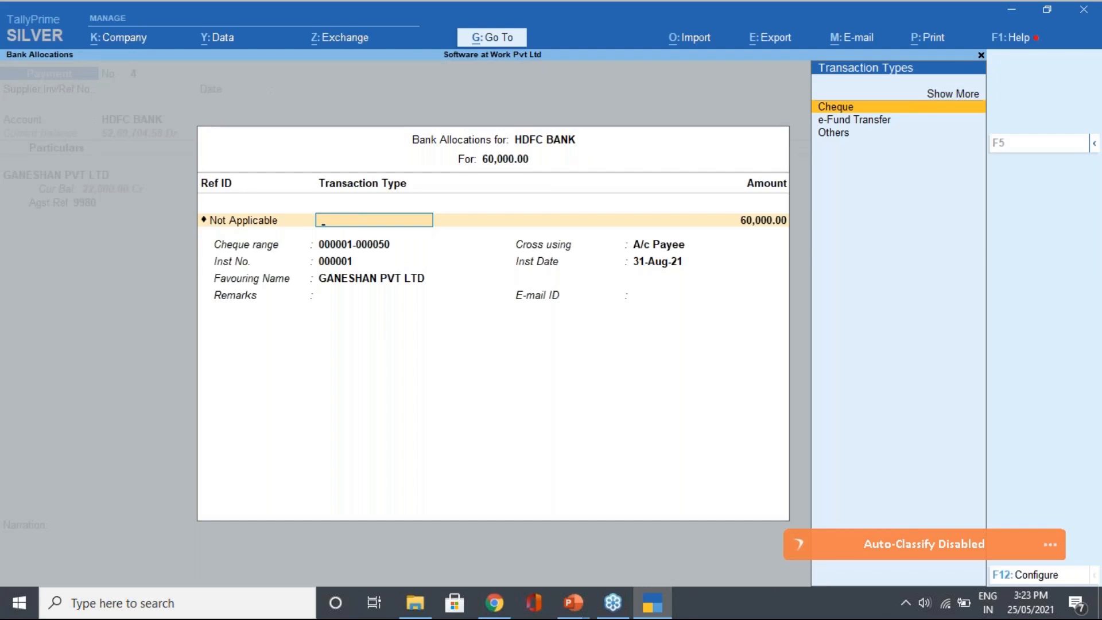
pyautogui.press('Return')
pyautogui.press('Return')
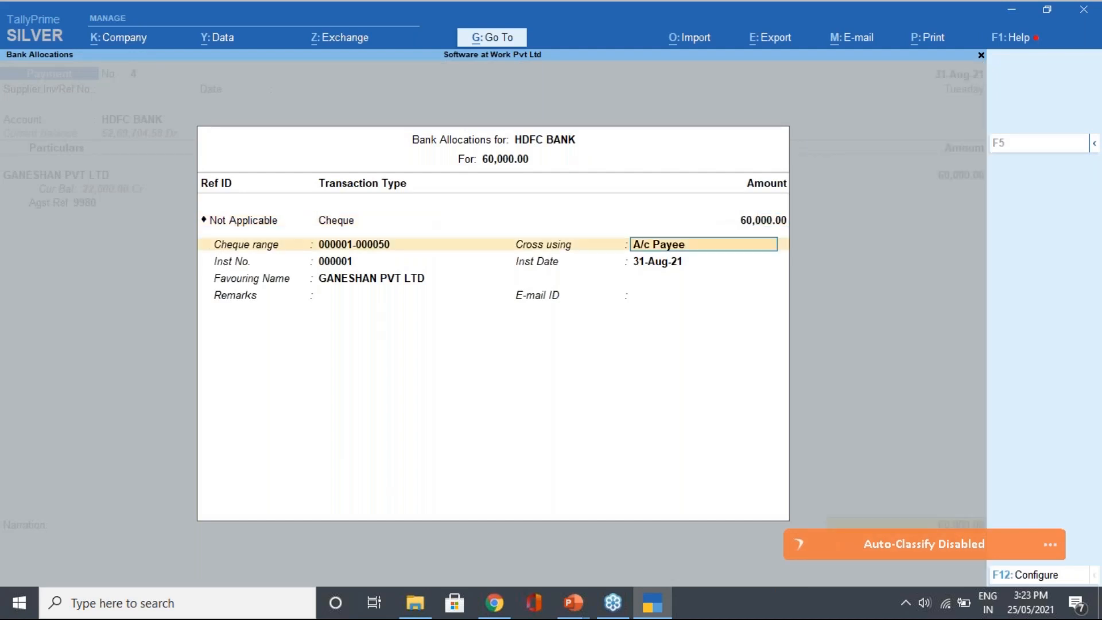
pyautogui.press('BackSpace')
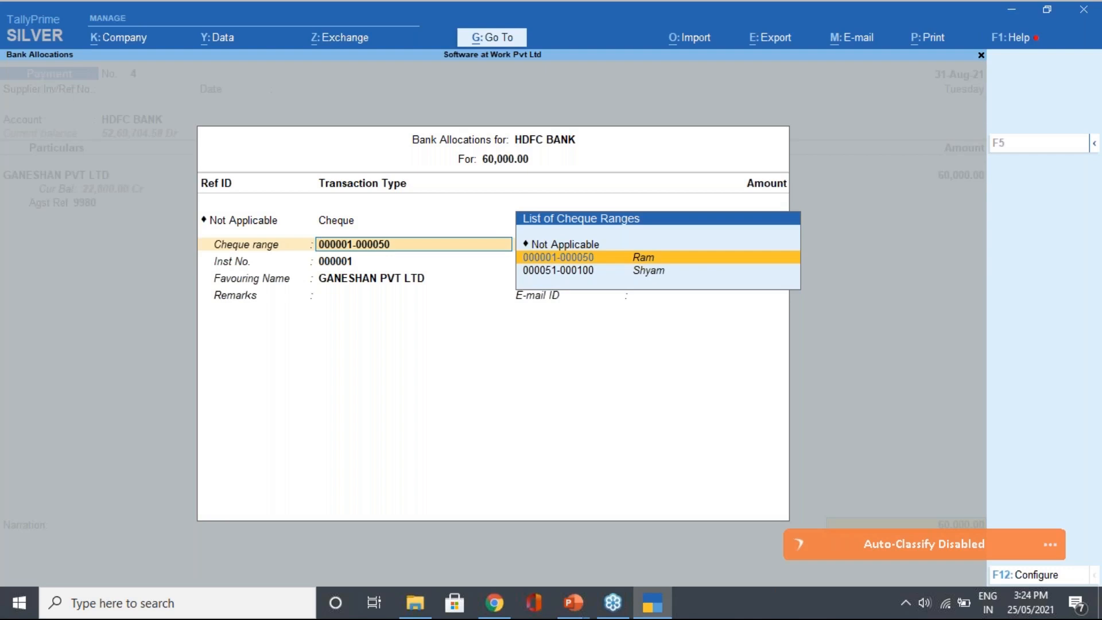
pyautogui.press('Return')
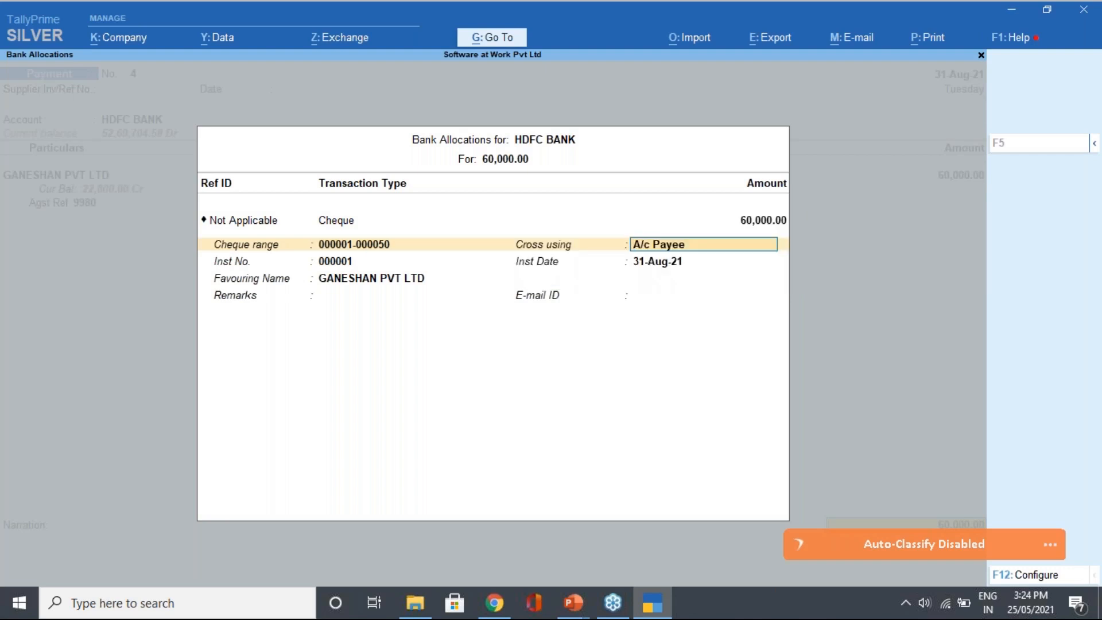
pyautogui.press('Return')
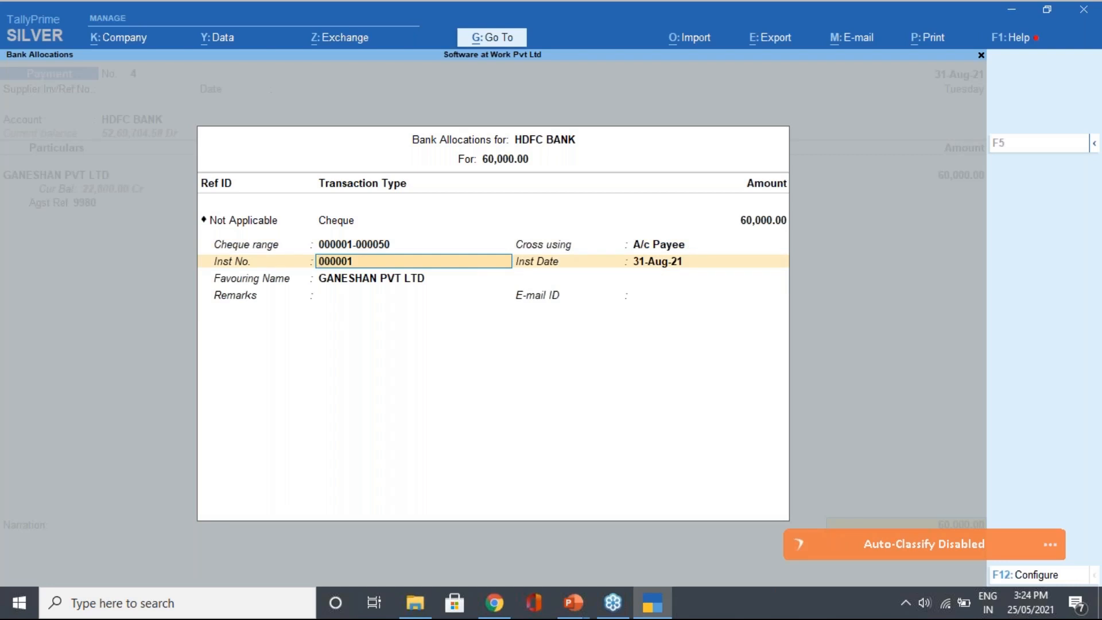
pyautogui.press('Return')
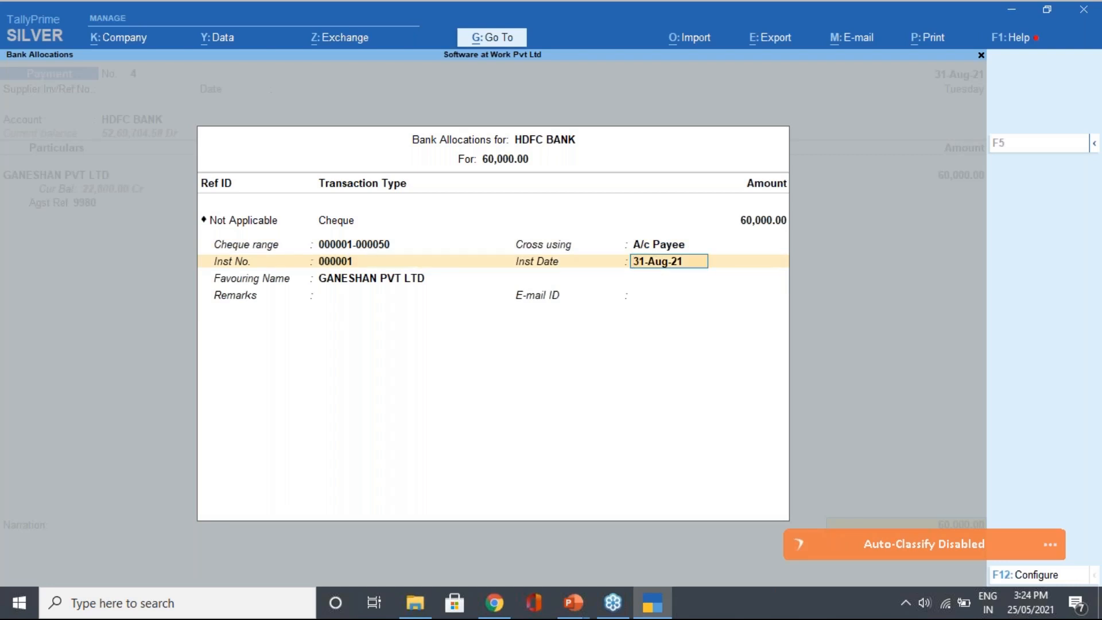
pyautogui.press('Return')
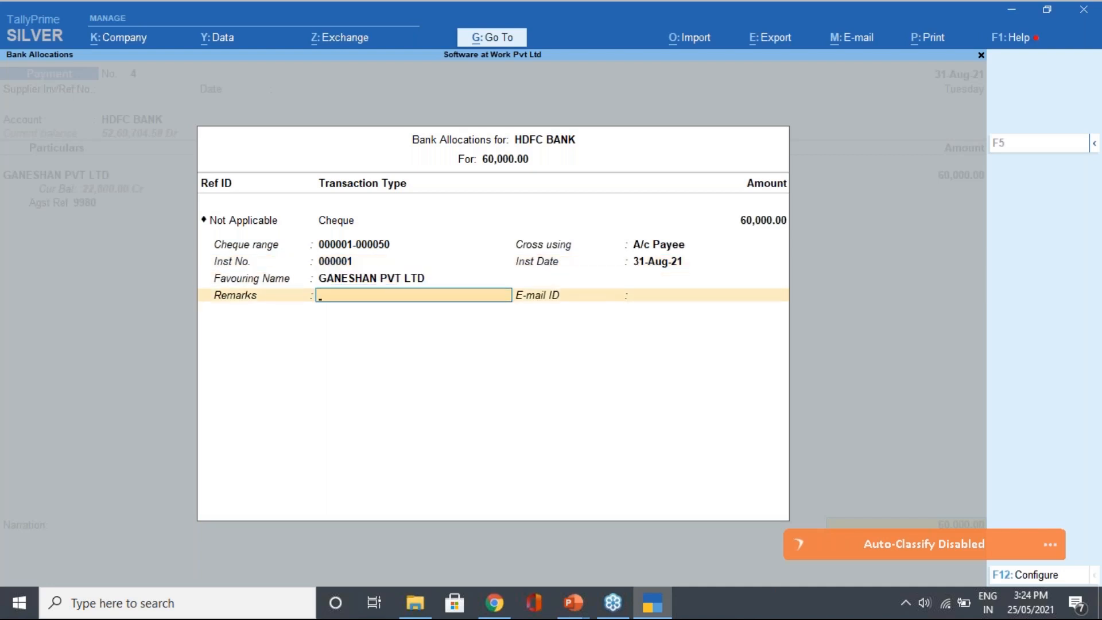
pyautogui.press('Return')
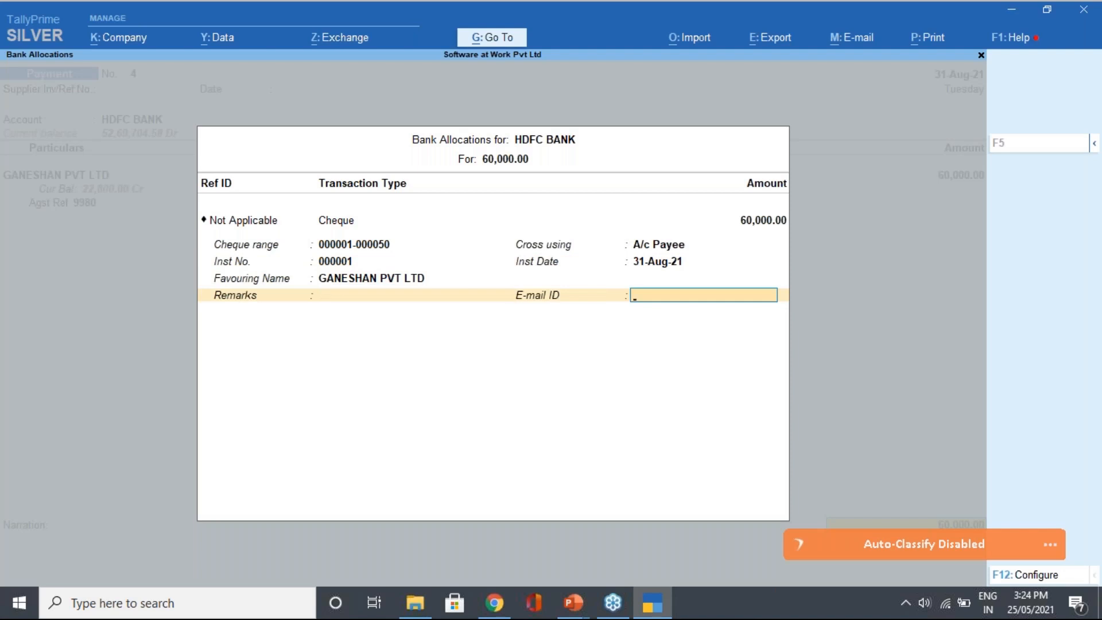
pyautogui.press('Return')
pyautogui.press('BackSpace')
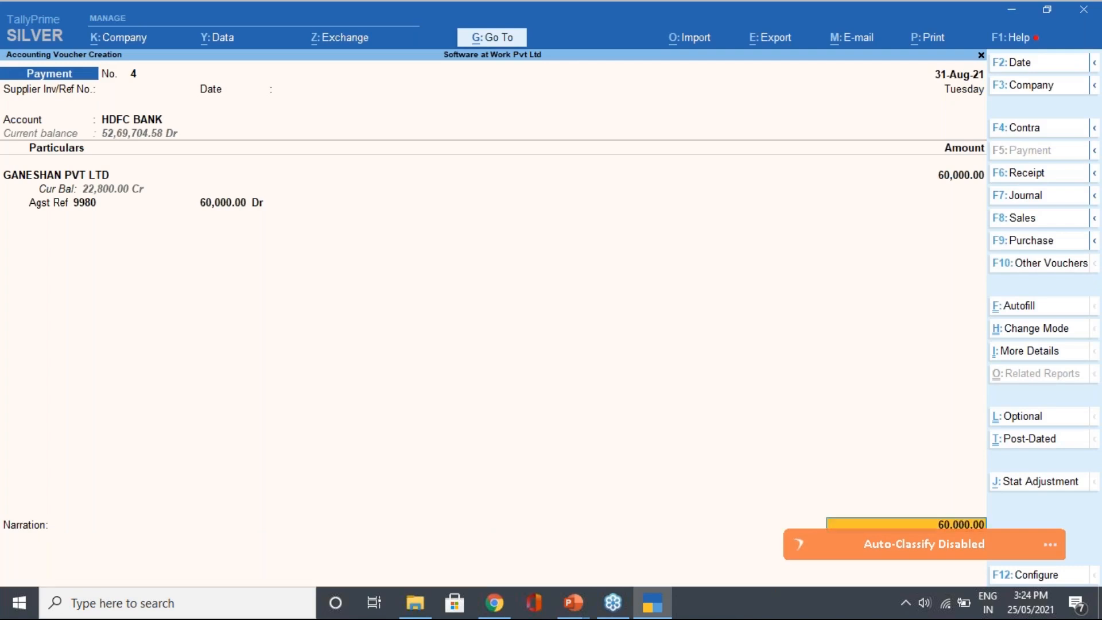
# Save the 60,000 payment voucher and view an enlarged cheque print preview
pyautogui.press('Return')
pyautogui.press('Return')
pyautogui.press('Return')
pyautogui.press('Return')
pyautogui.press('Return')
pyautogui.press('Return')
pyautogui.press('Return')
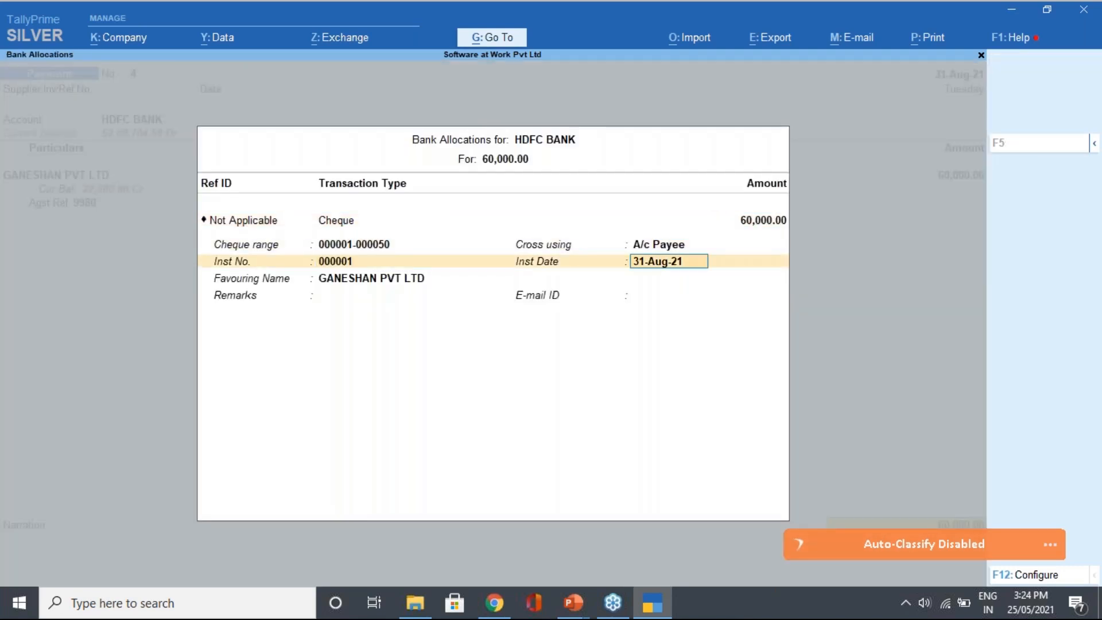
pyautogui.press('Return')
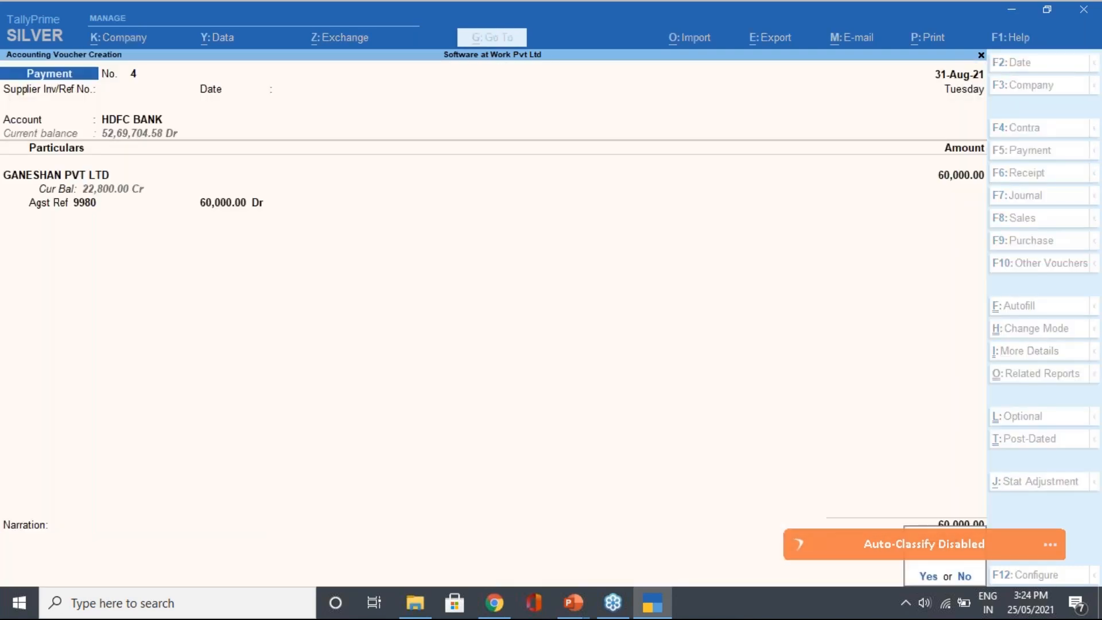
pyautogui.press('Return')
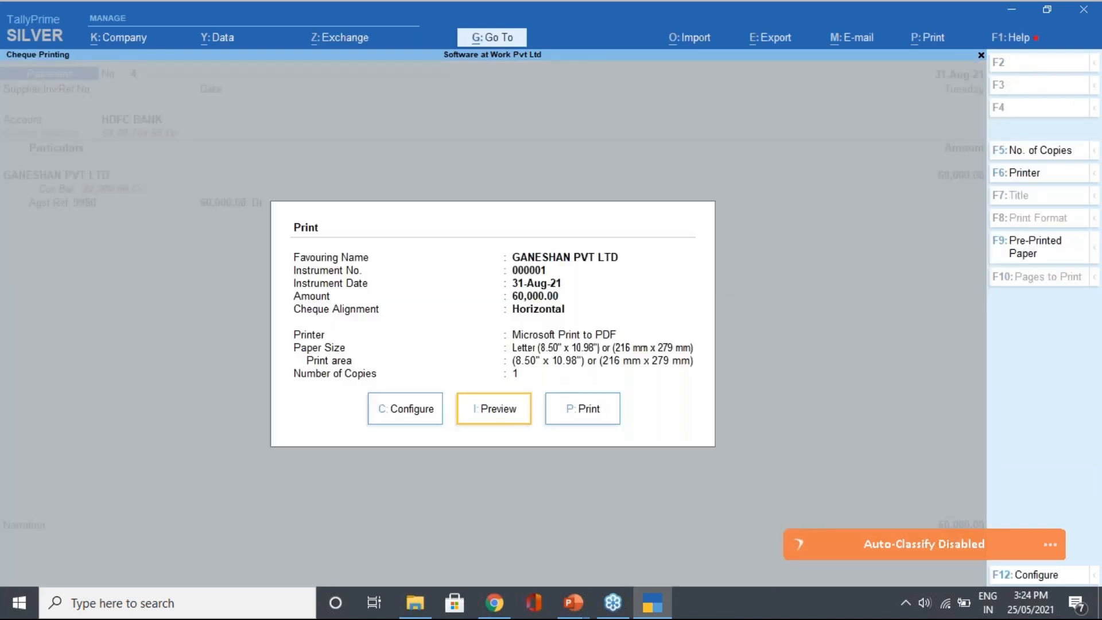
pyautogui.press('Left')
pyautogui.press('Right')
pyautogui.press('Return')
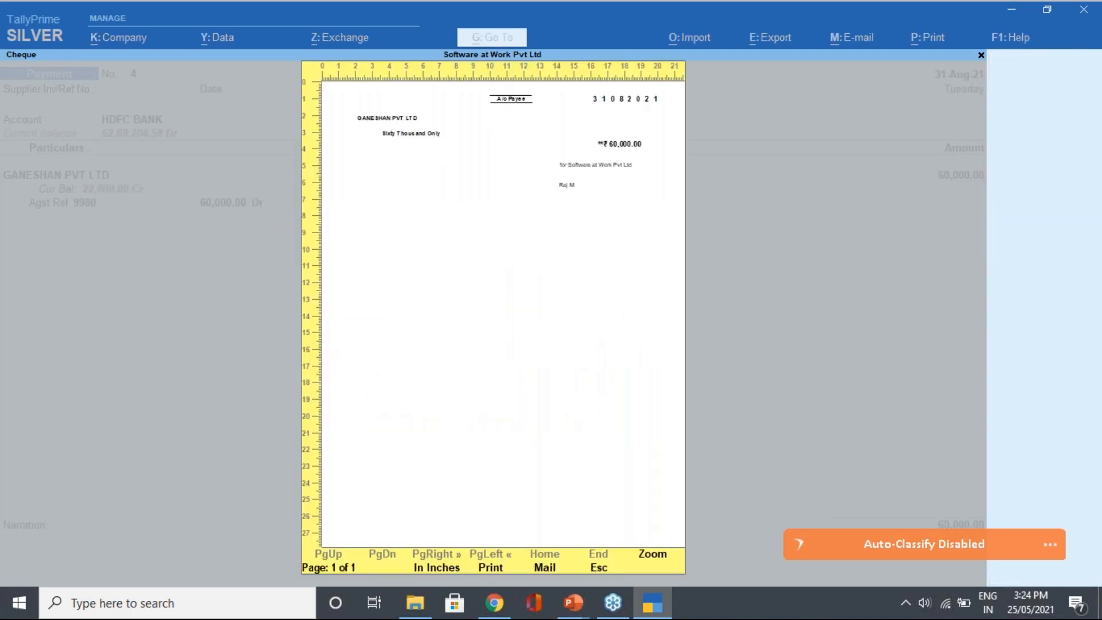
pyautogui.hotkey('alt', 'z')
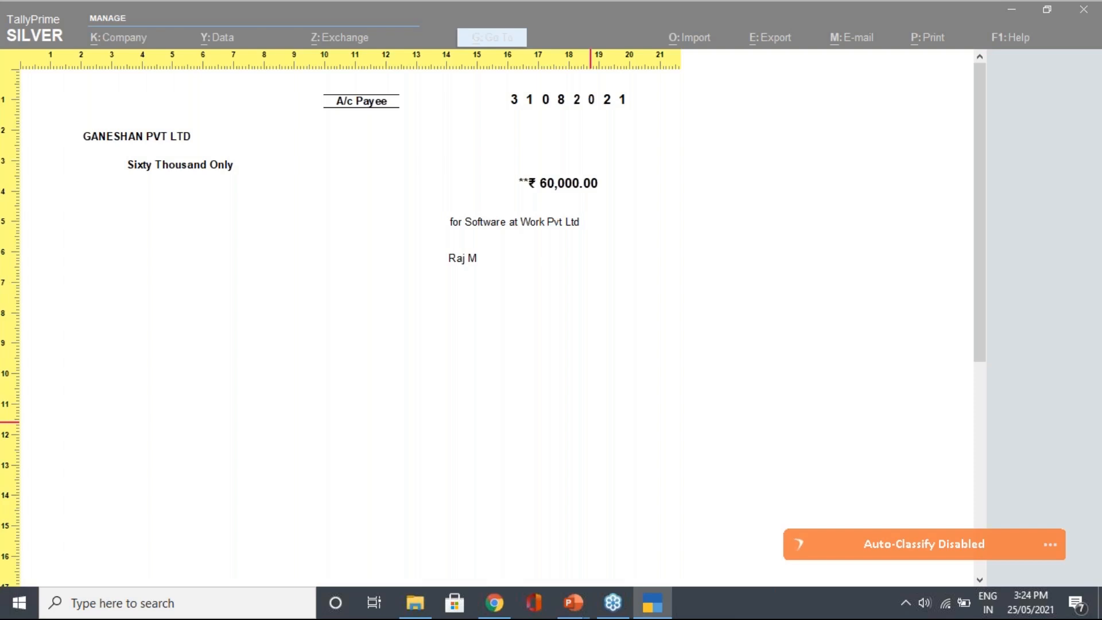
pyautogui.press('Escape')
pyautogui.press('Escape')
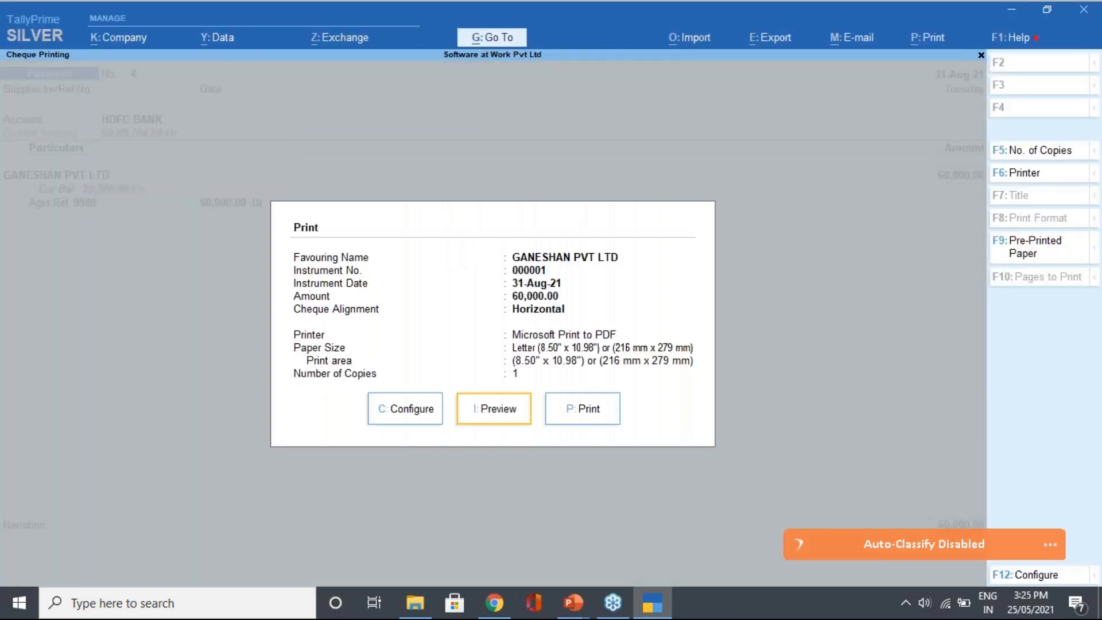
# Review the full cheque print configuration settings, then exit to Gateway of Tally
pyautogui.press('Left')
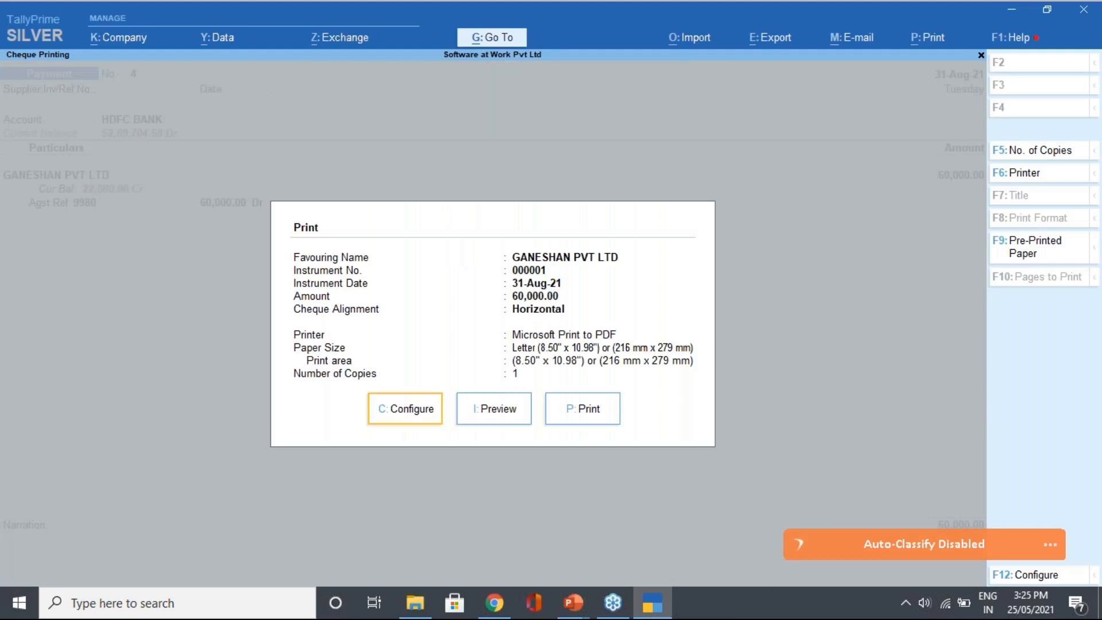
pyautogui.press('Return')
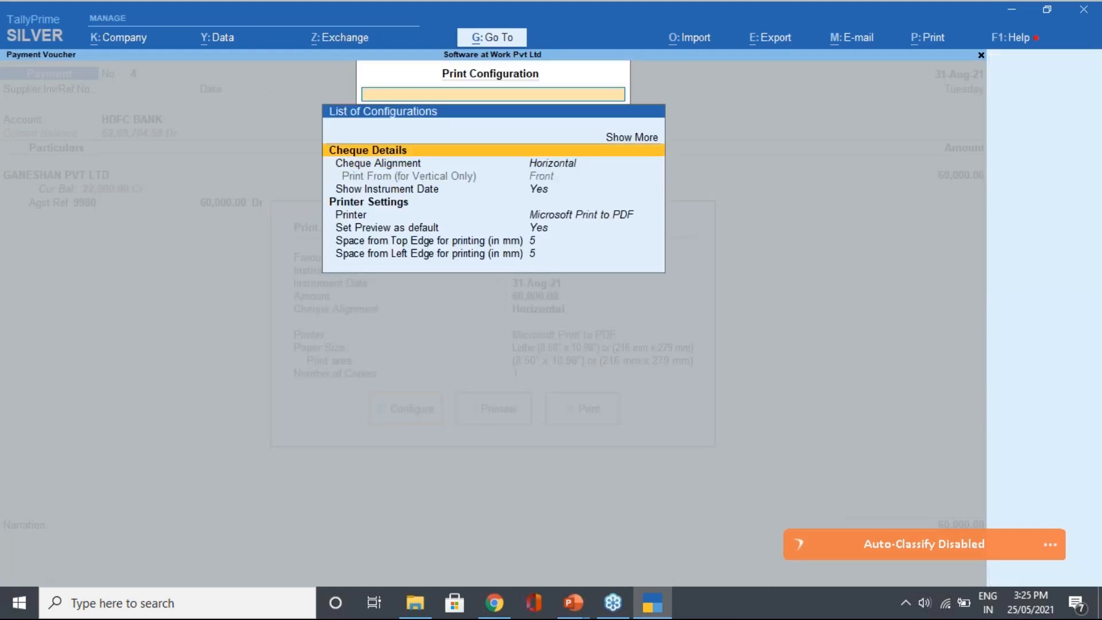
pyautogui.press('Up')
pyautogui.press('Return')
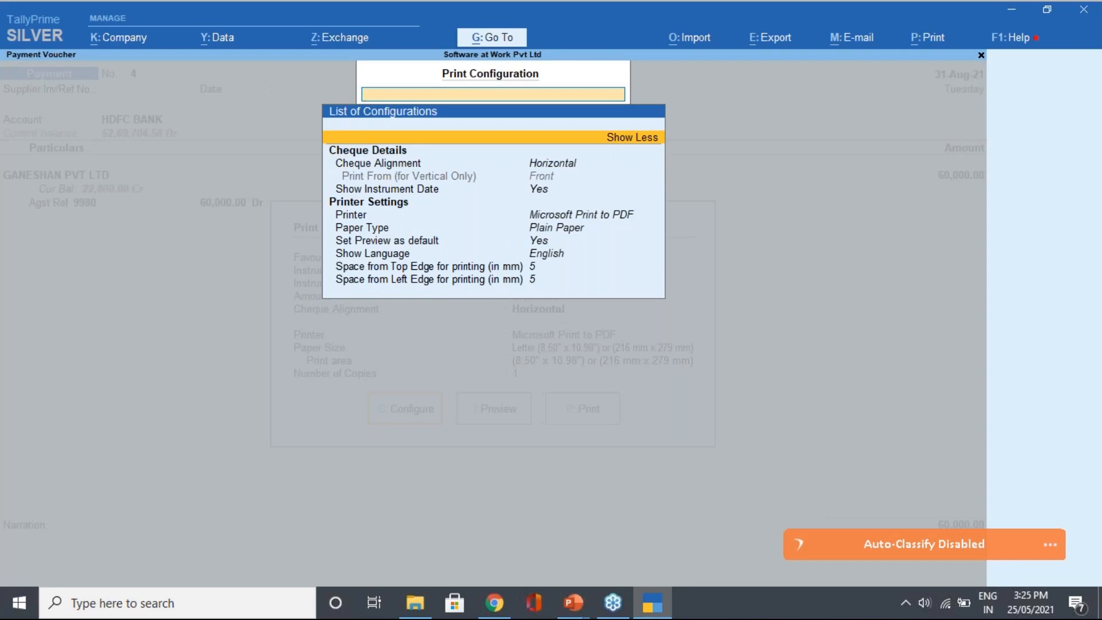
pyautogui.press('Escape')
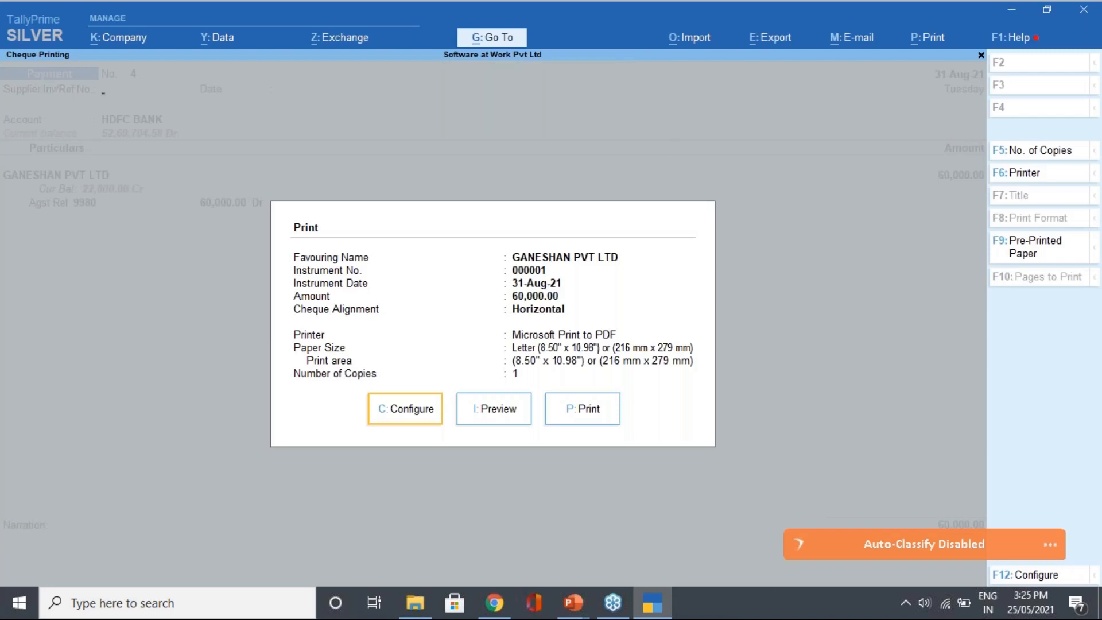
pyautogui.press('Escape')
pyautogui.press('Escape')
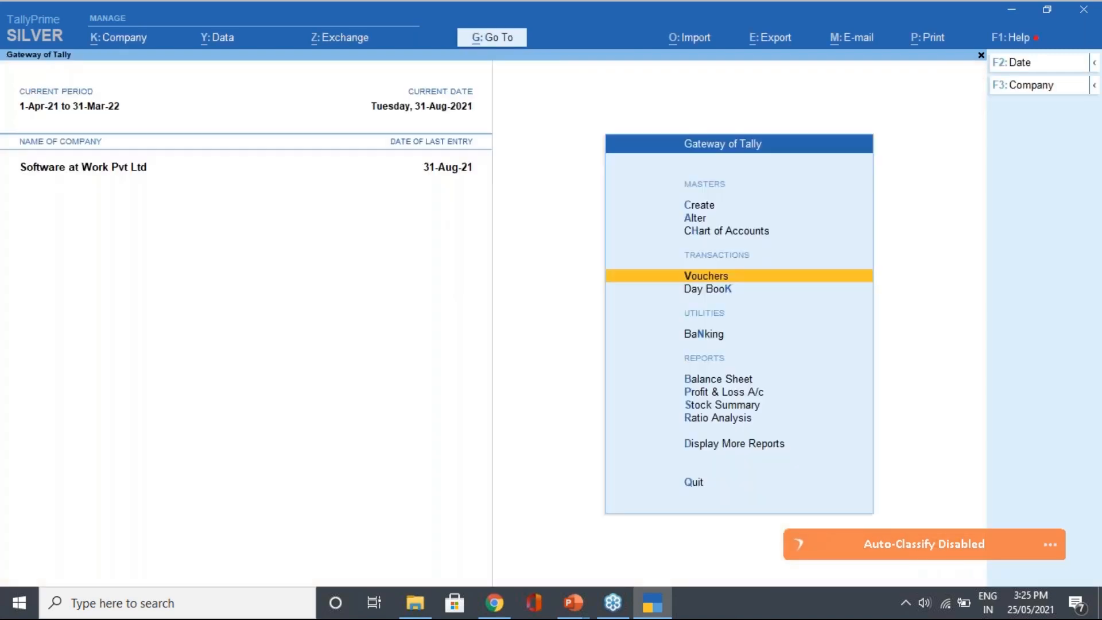